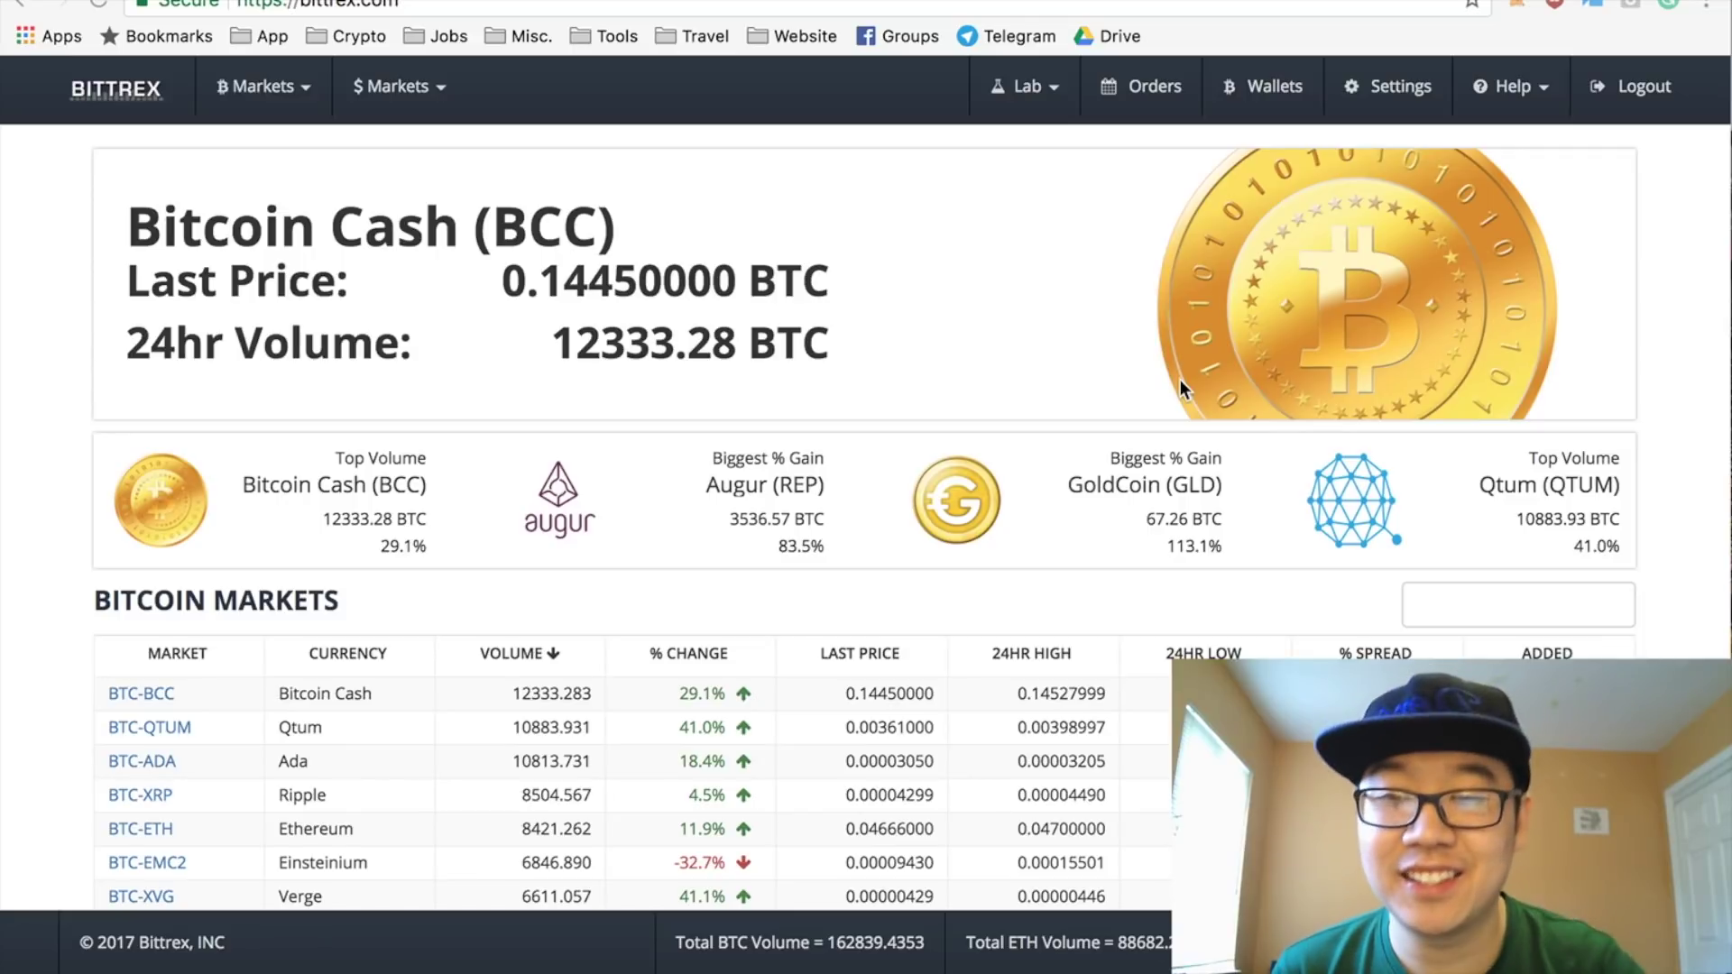
scroll(815, 377, "down", 5)
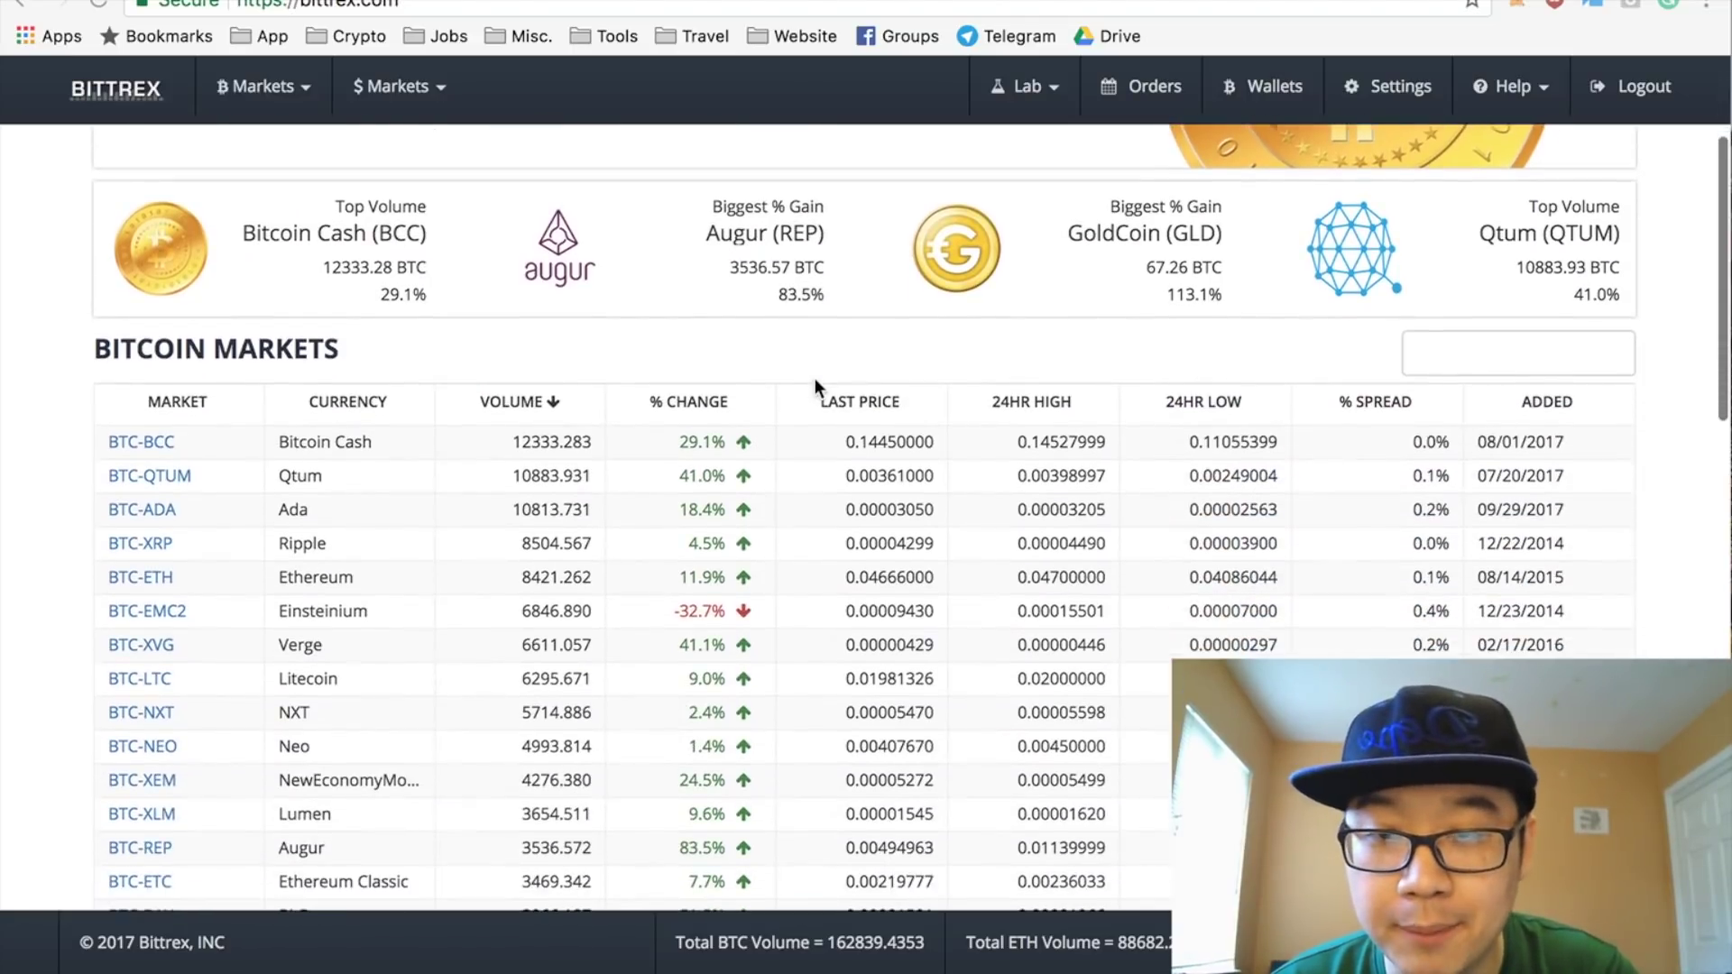
scroll(815, 377, "up", 1)
scroll(815, 377, "down", 5)
scroll(814, 377, "down", 1)
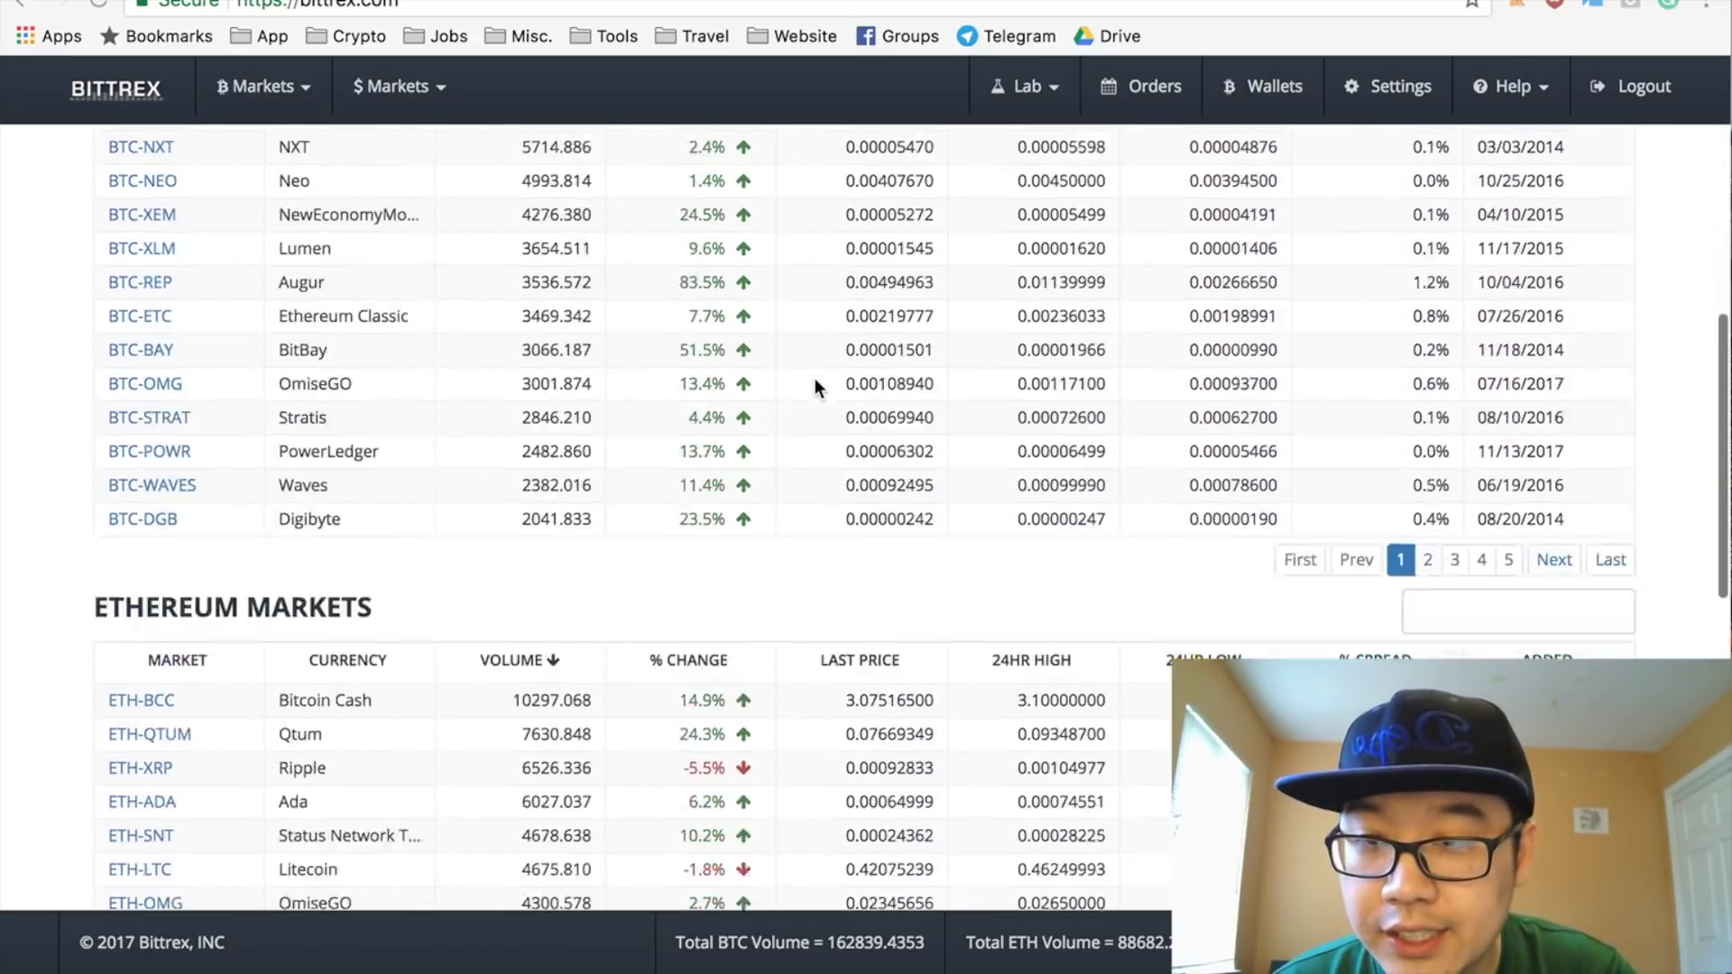
scroll(815, 378, "up", 8)
scroll(148, 468, "down", 10)
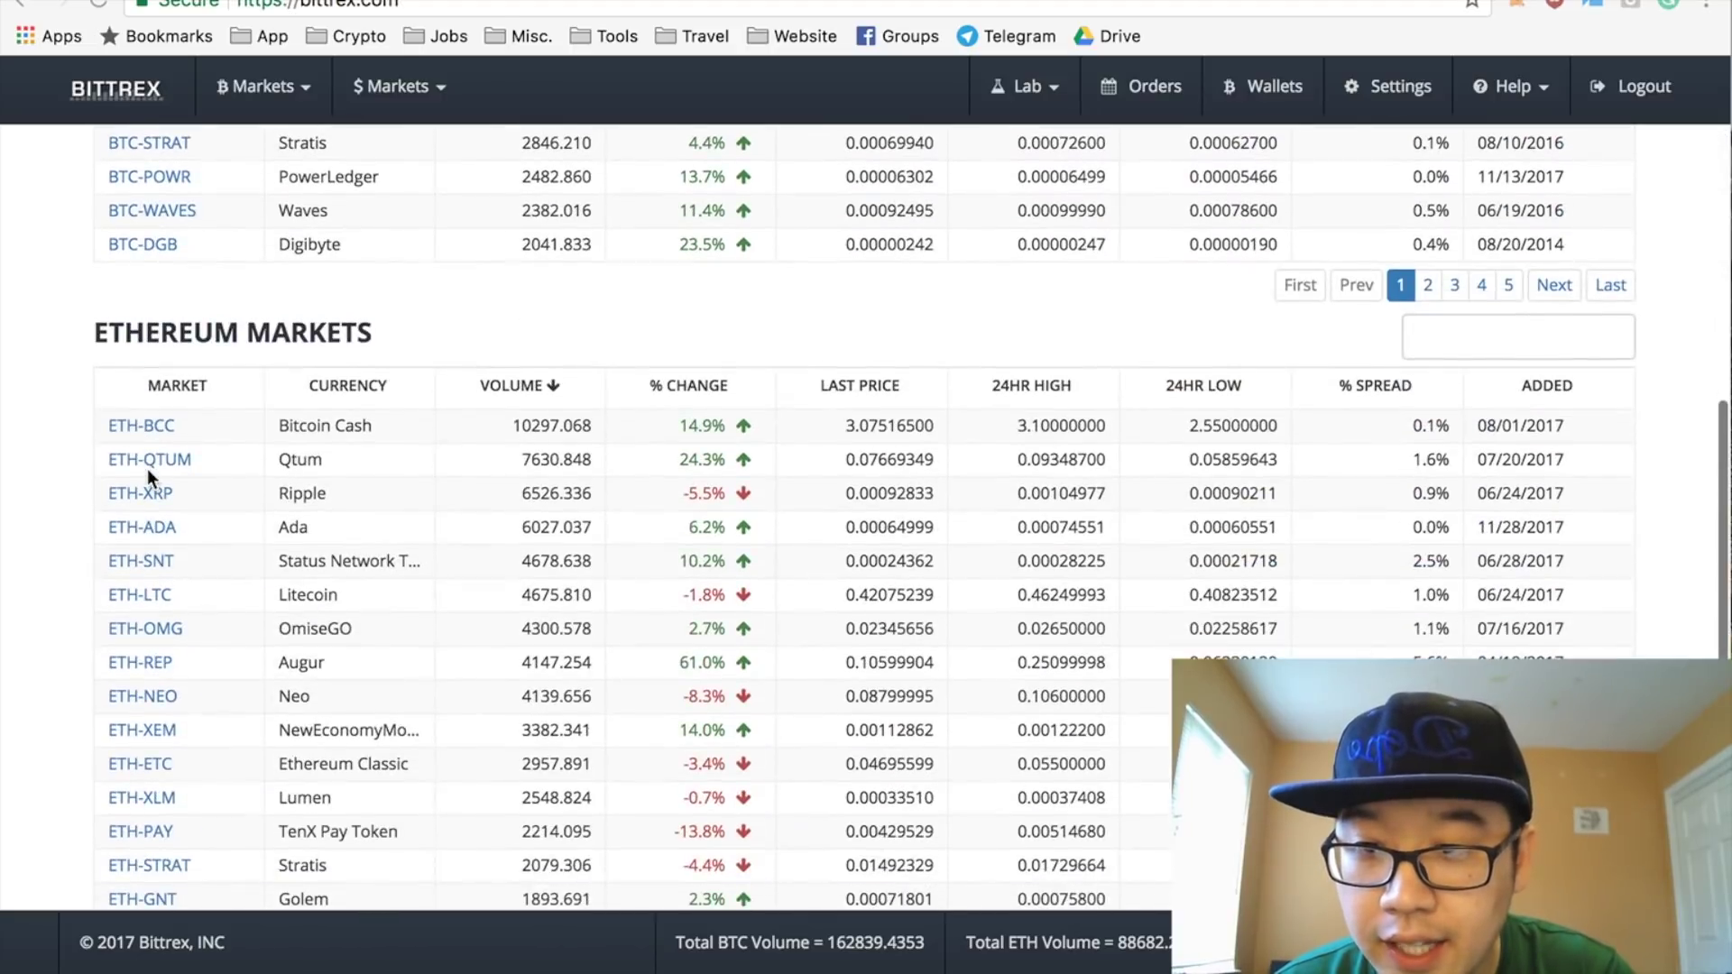
scroll(177, 343, "down", 1)
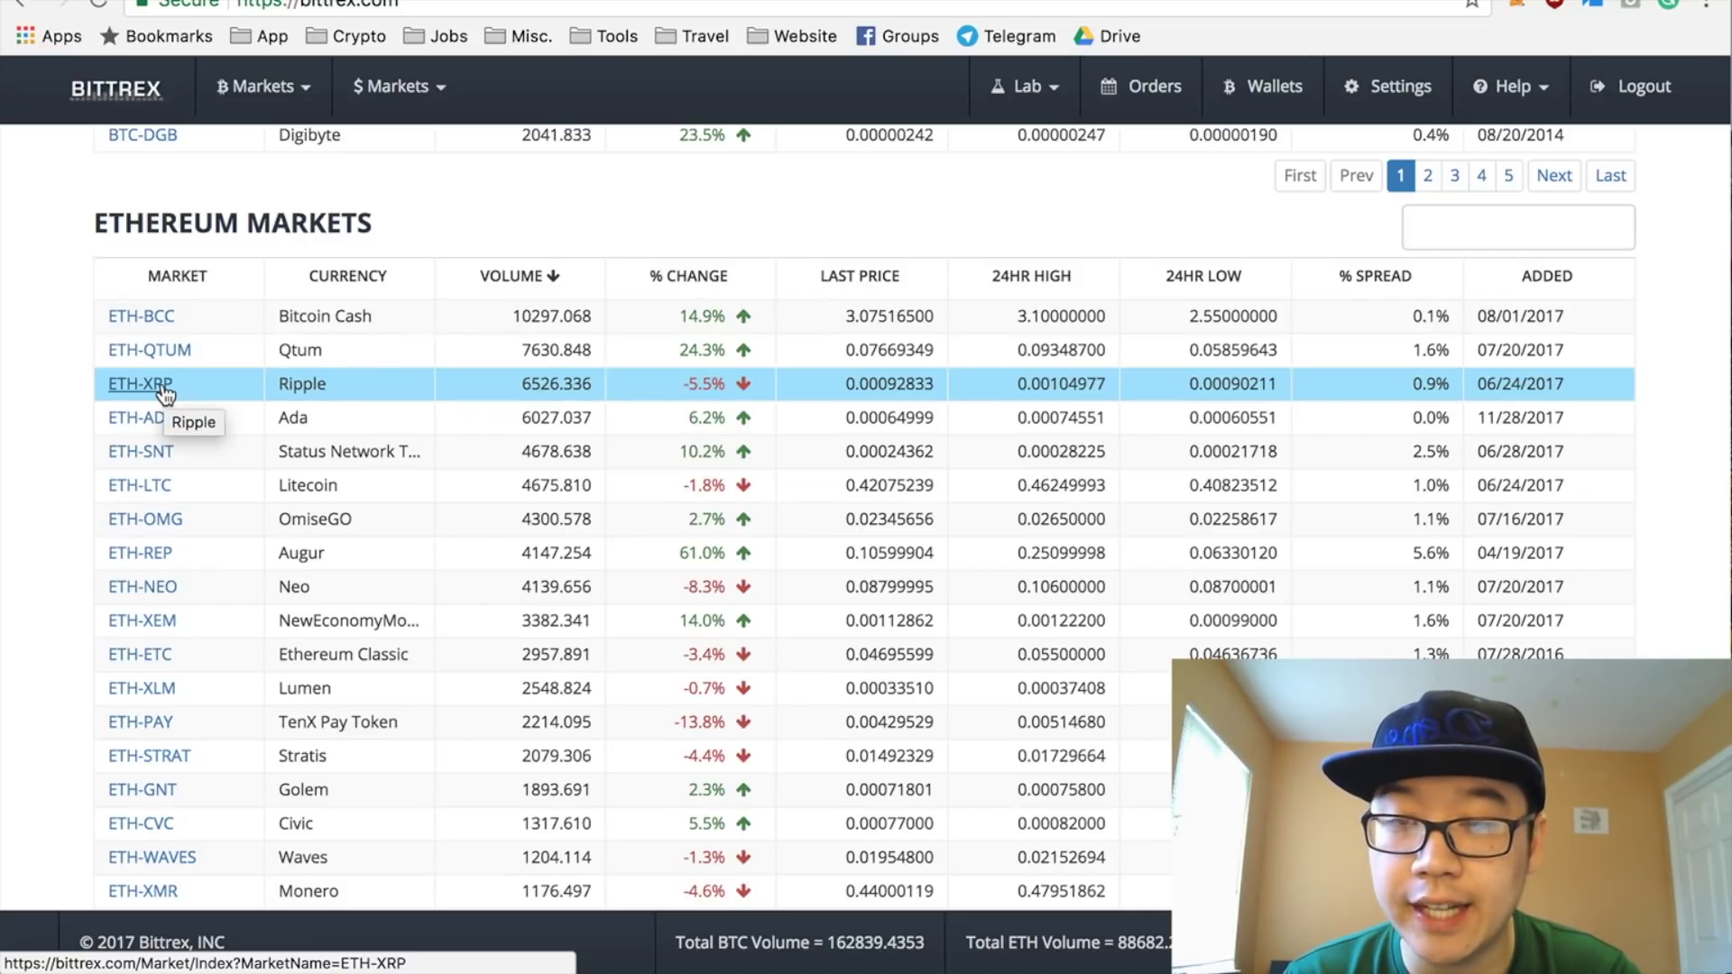
left_click(1456, 224)
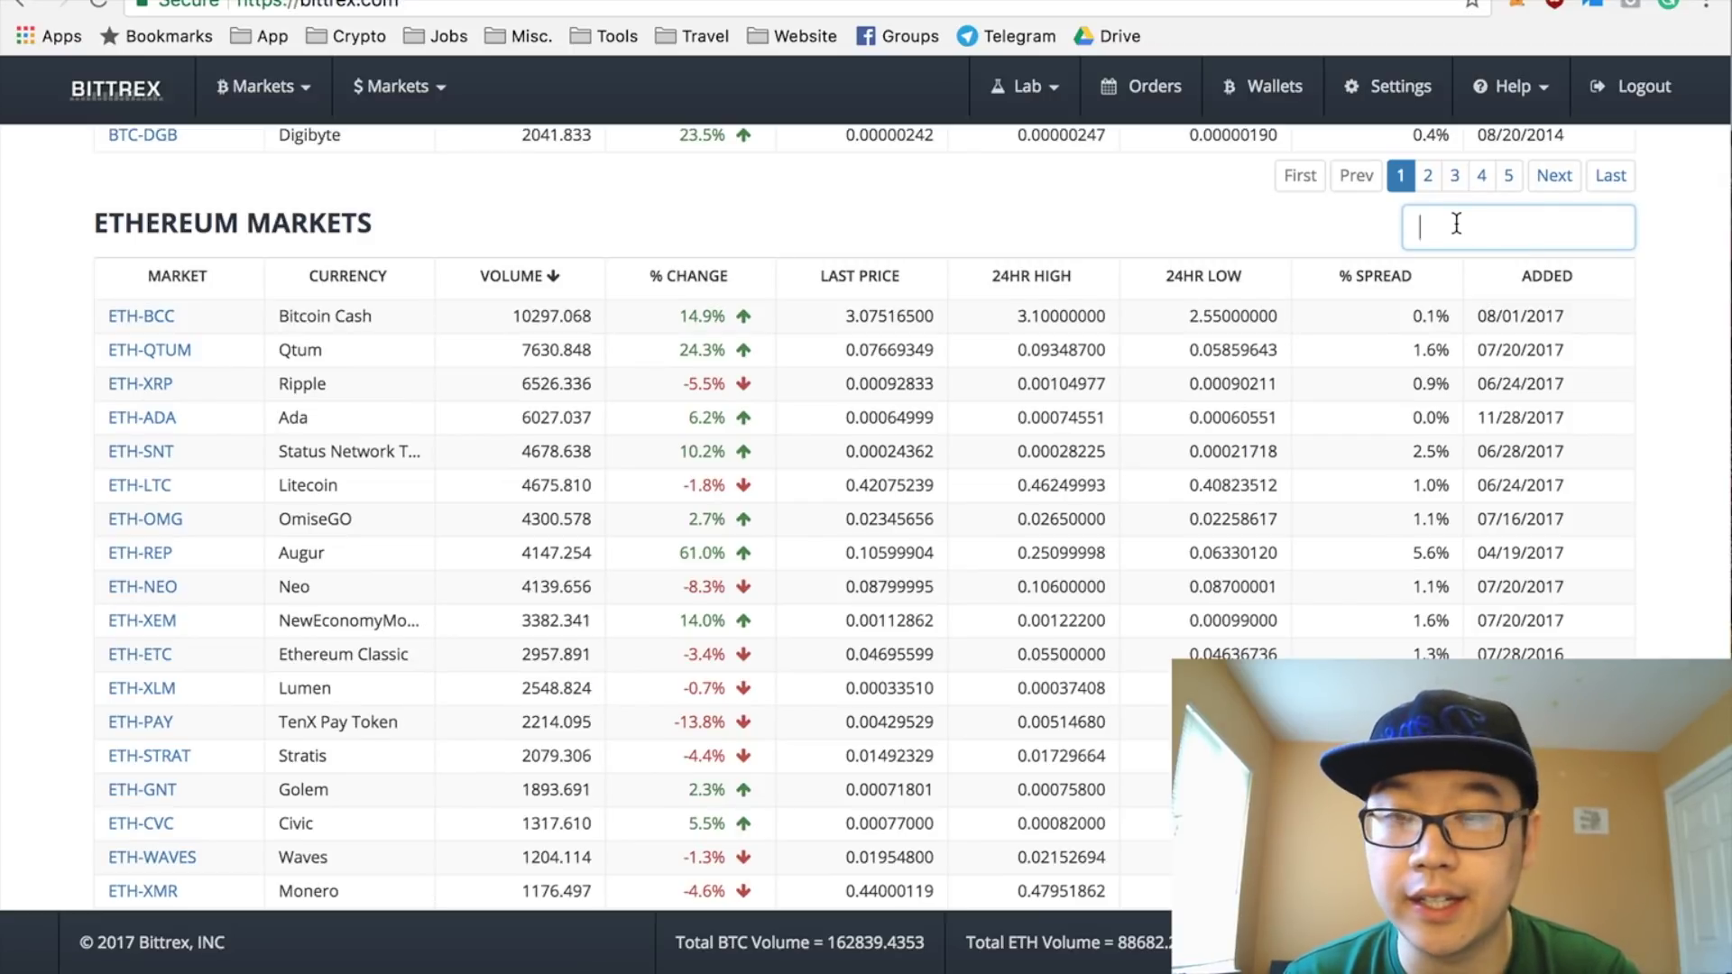
type("neo")
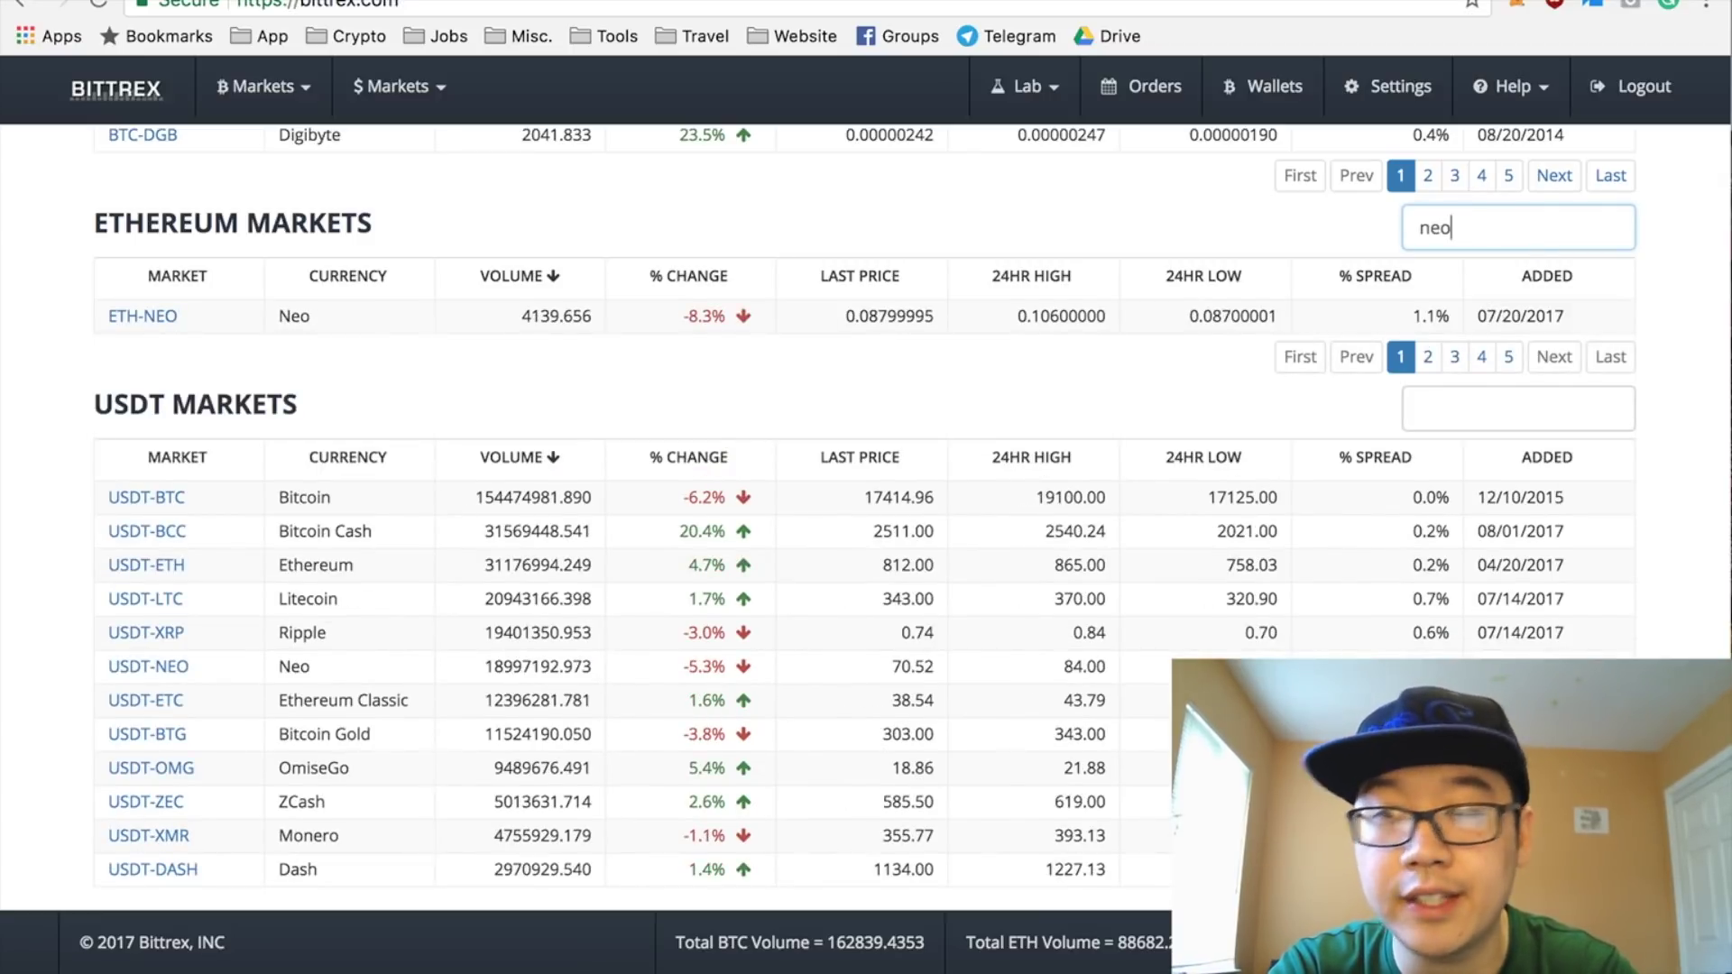
key("BackSpace")
key("BackSpace")
key("BackSpace")
scroll(1373, 166, "up", 10)
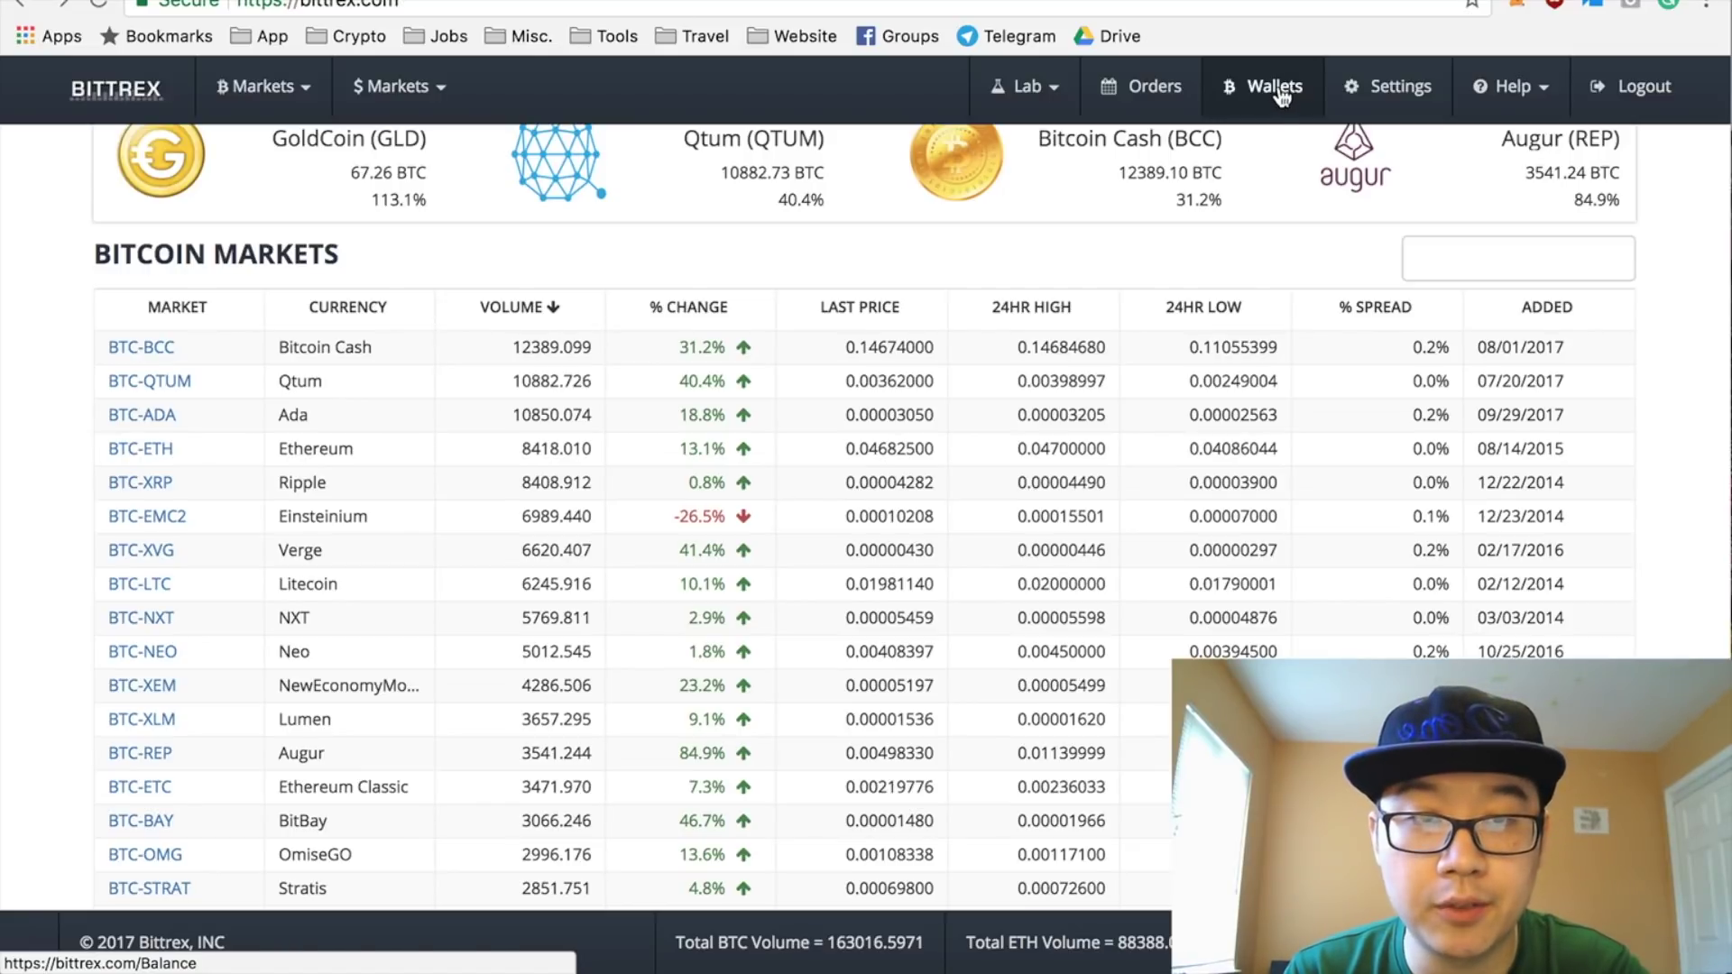
Step: Open the Wallets balances and toggle Hide zero balances on and back off
left_click(1275, 87)
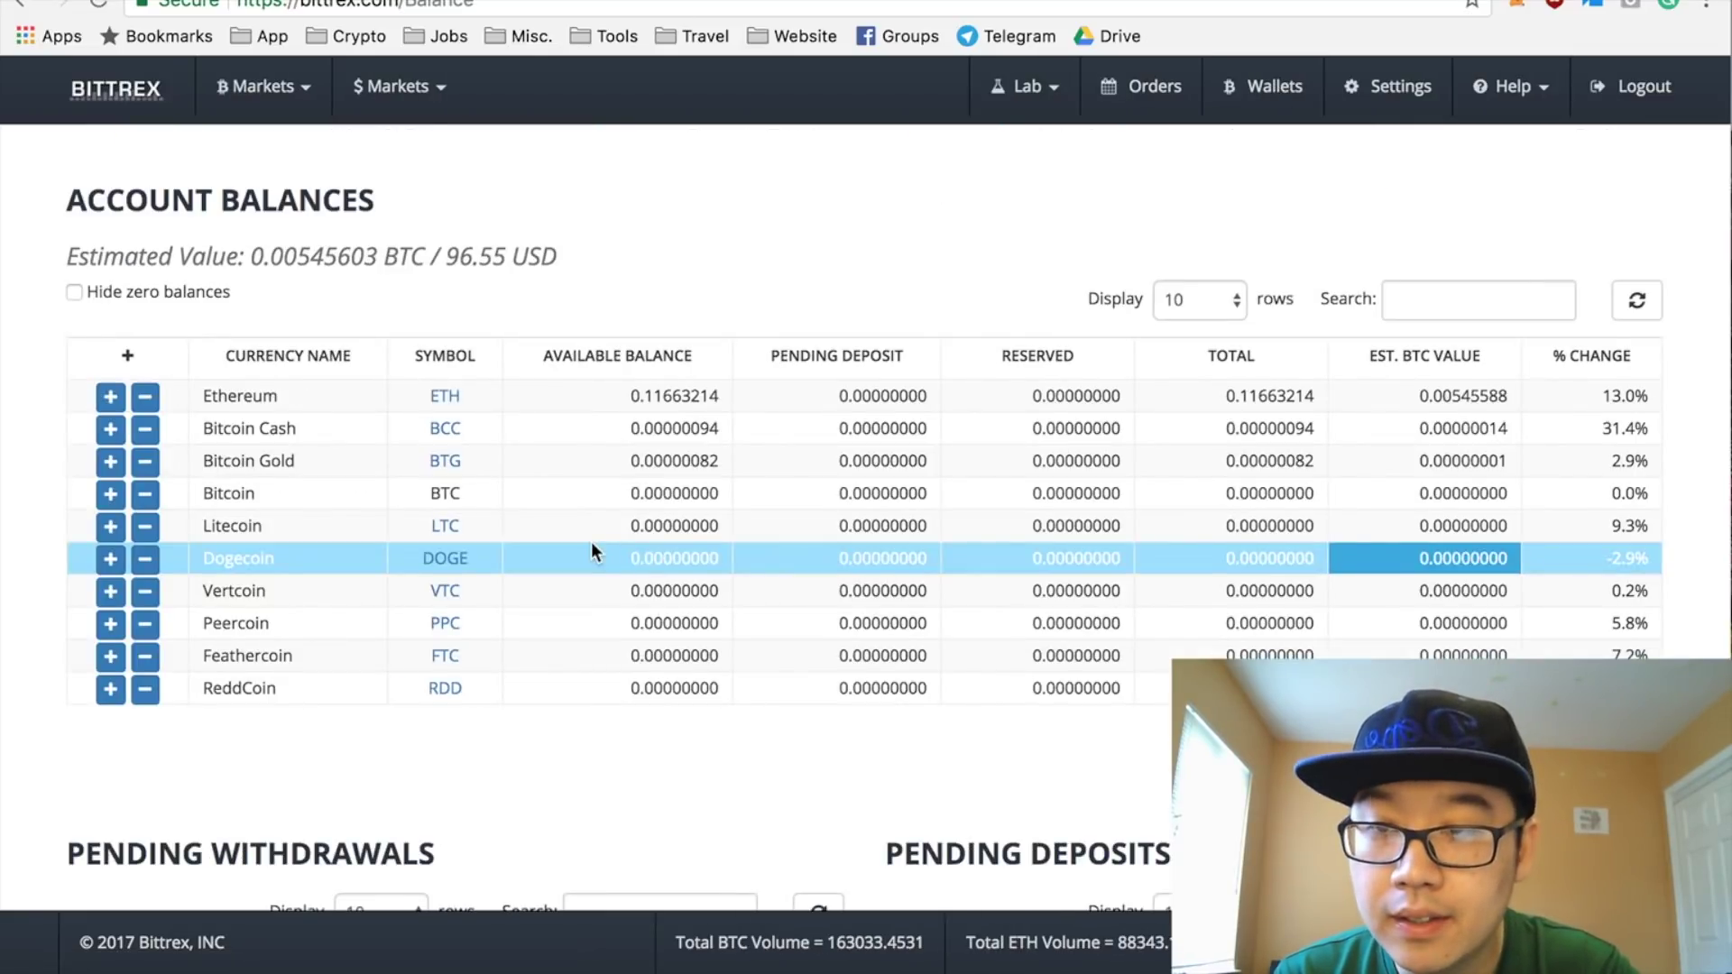
left_click(209, 297)
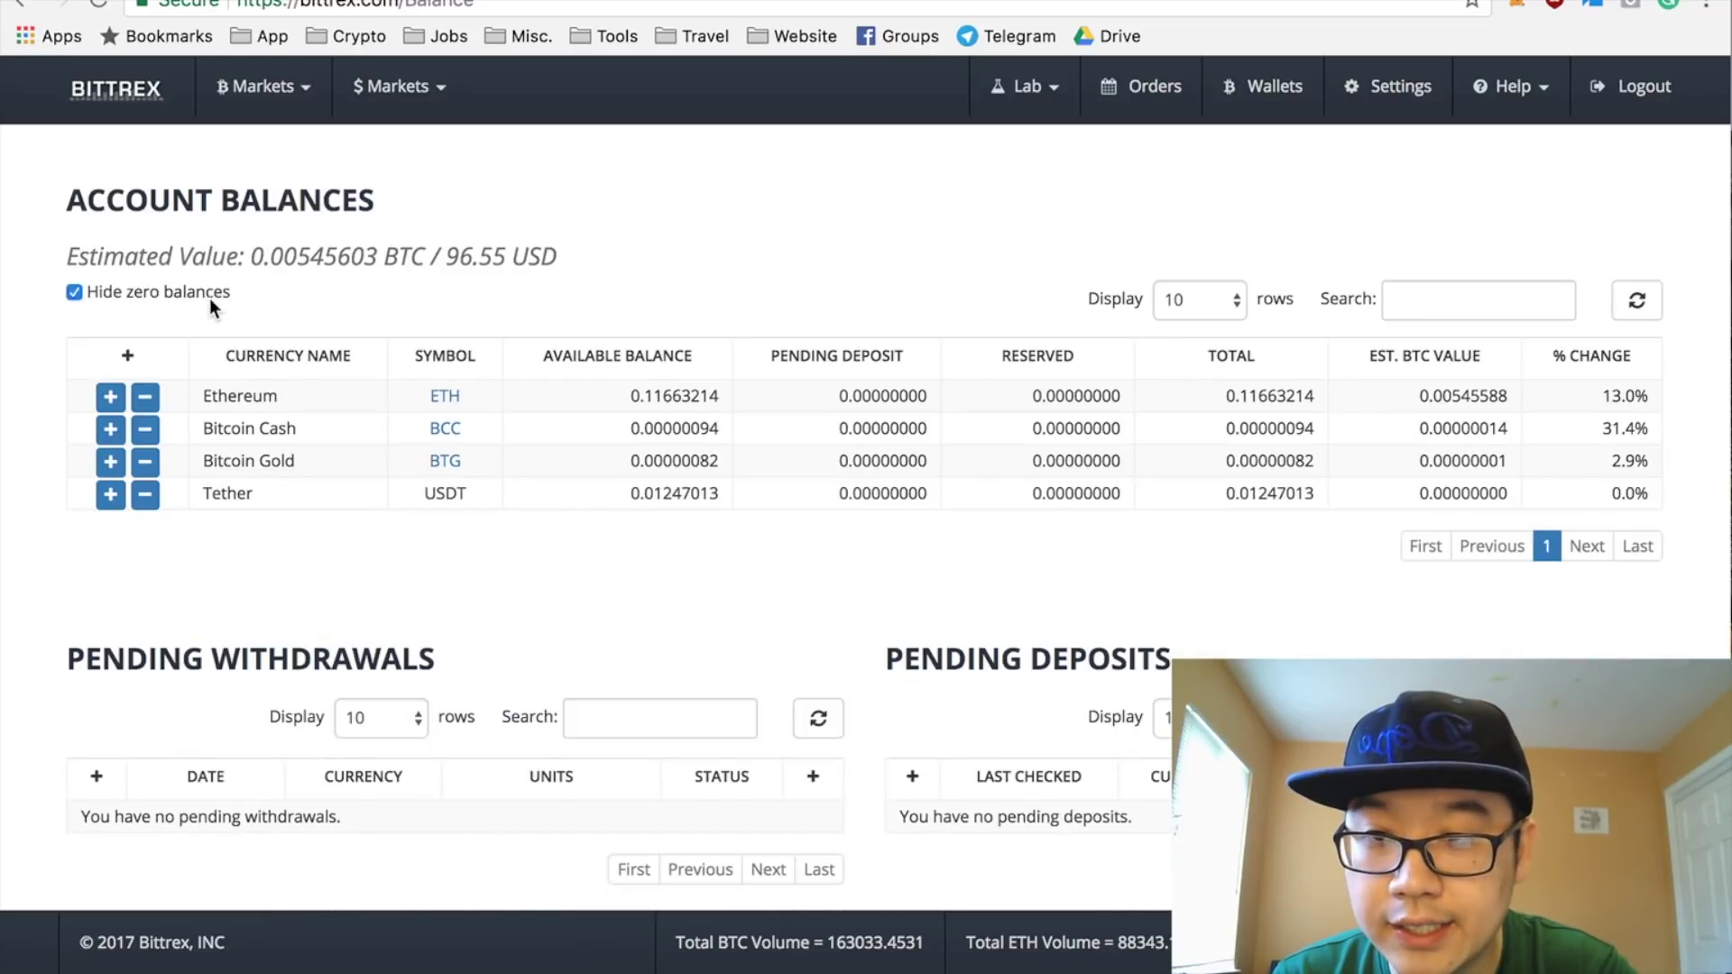
left_click(210, 298)
Step: Search the balances for 'Ethereum' and open the Ethereum deposit details
left_click(1474, 289)
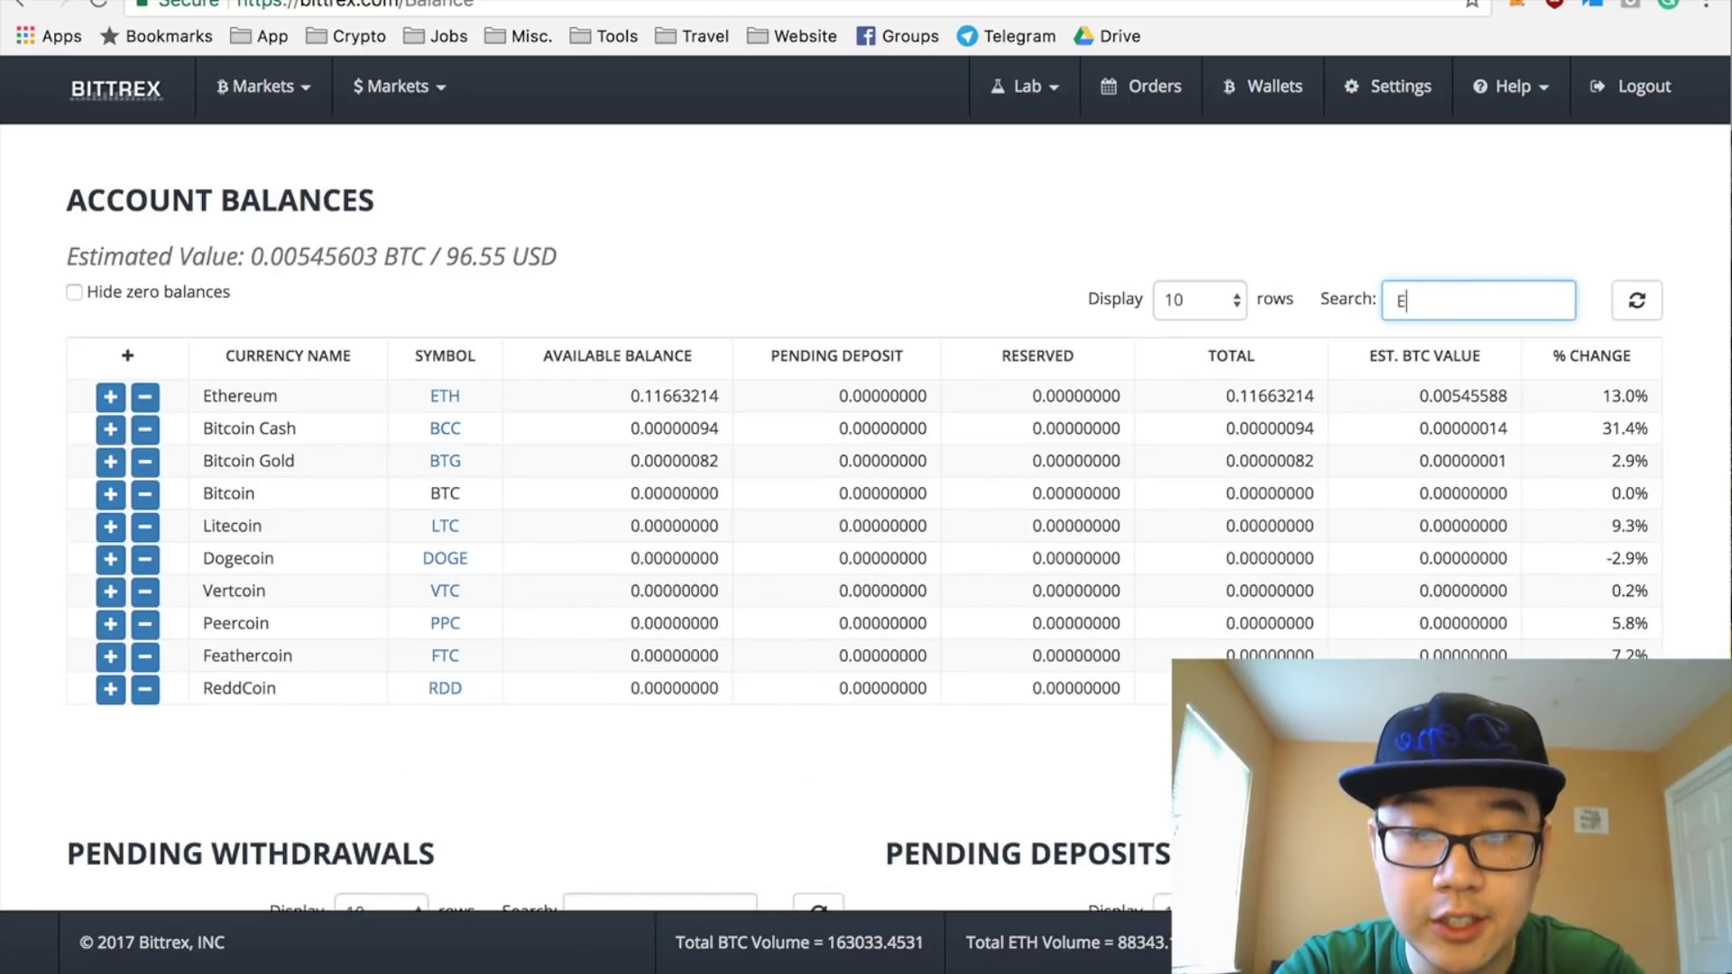
type("Ethereum")
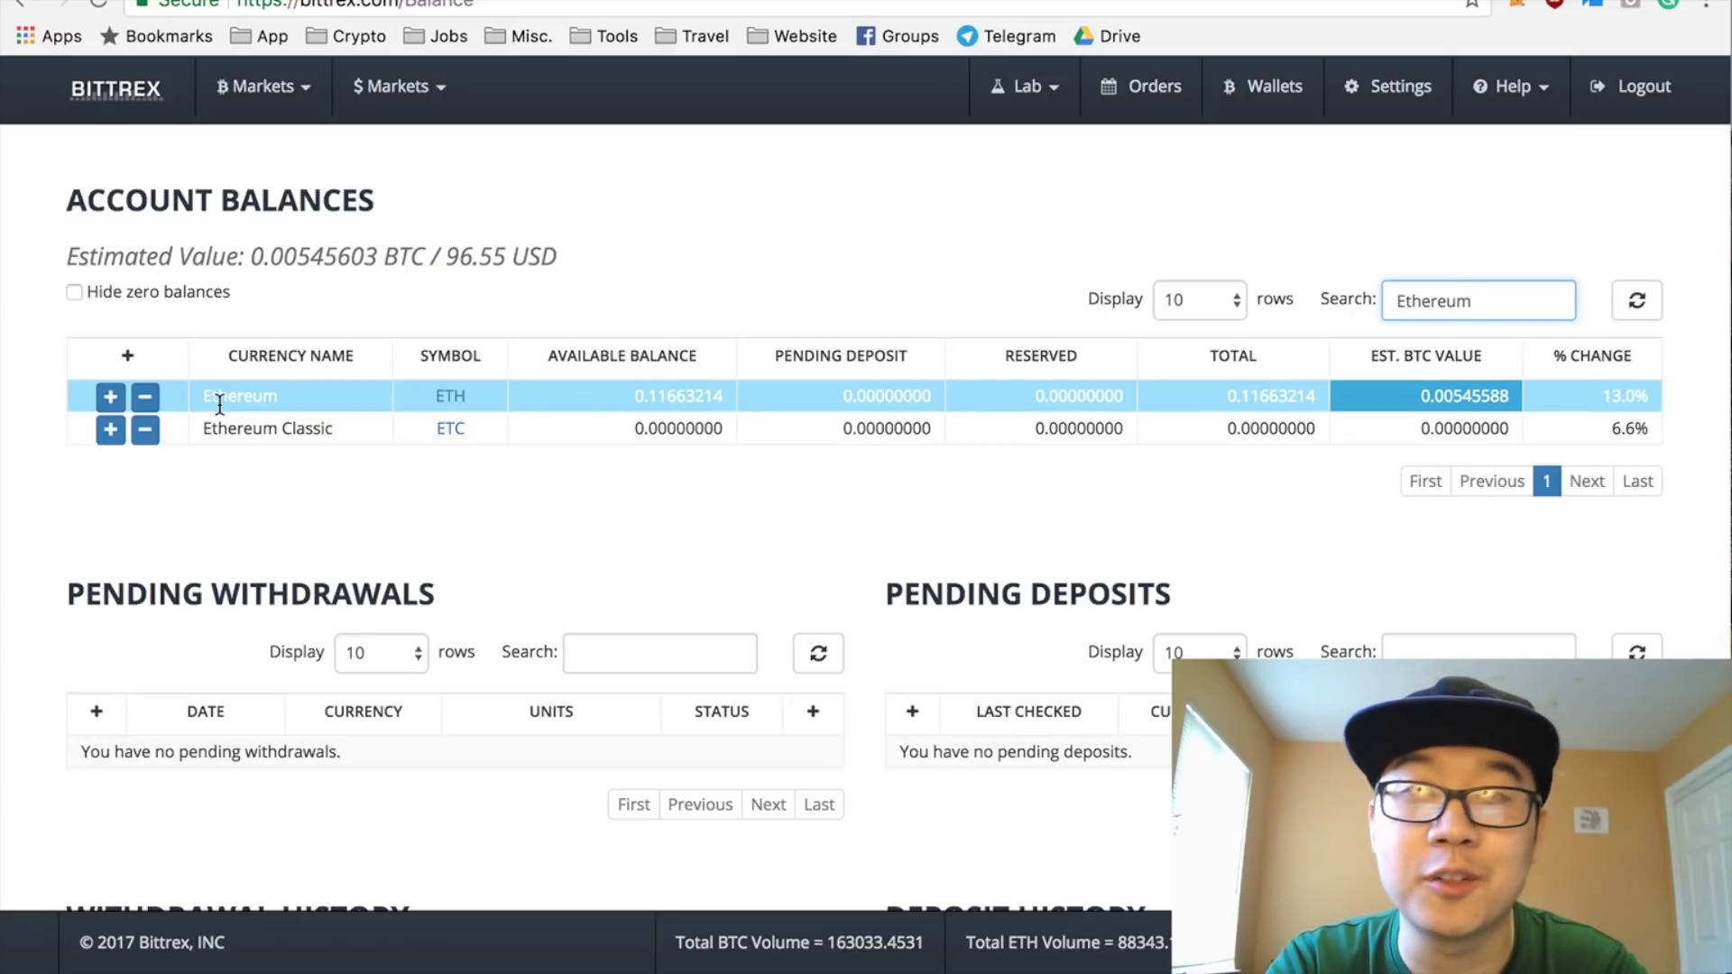
left_click(113, 399)
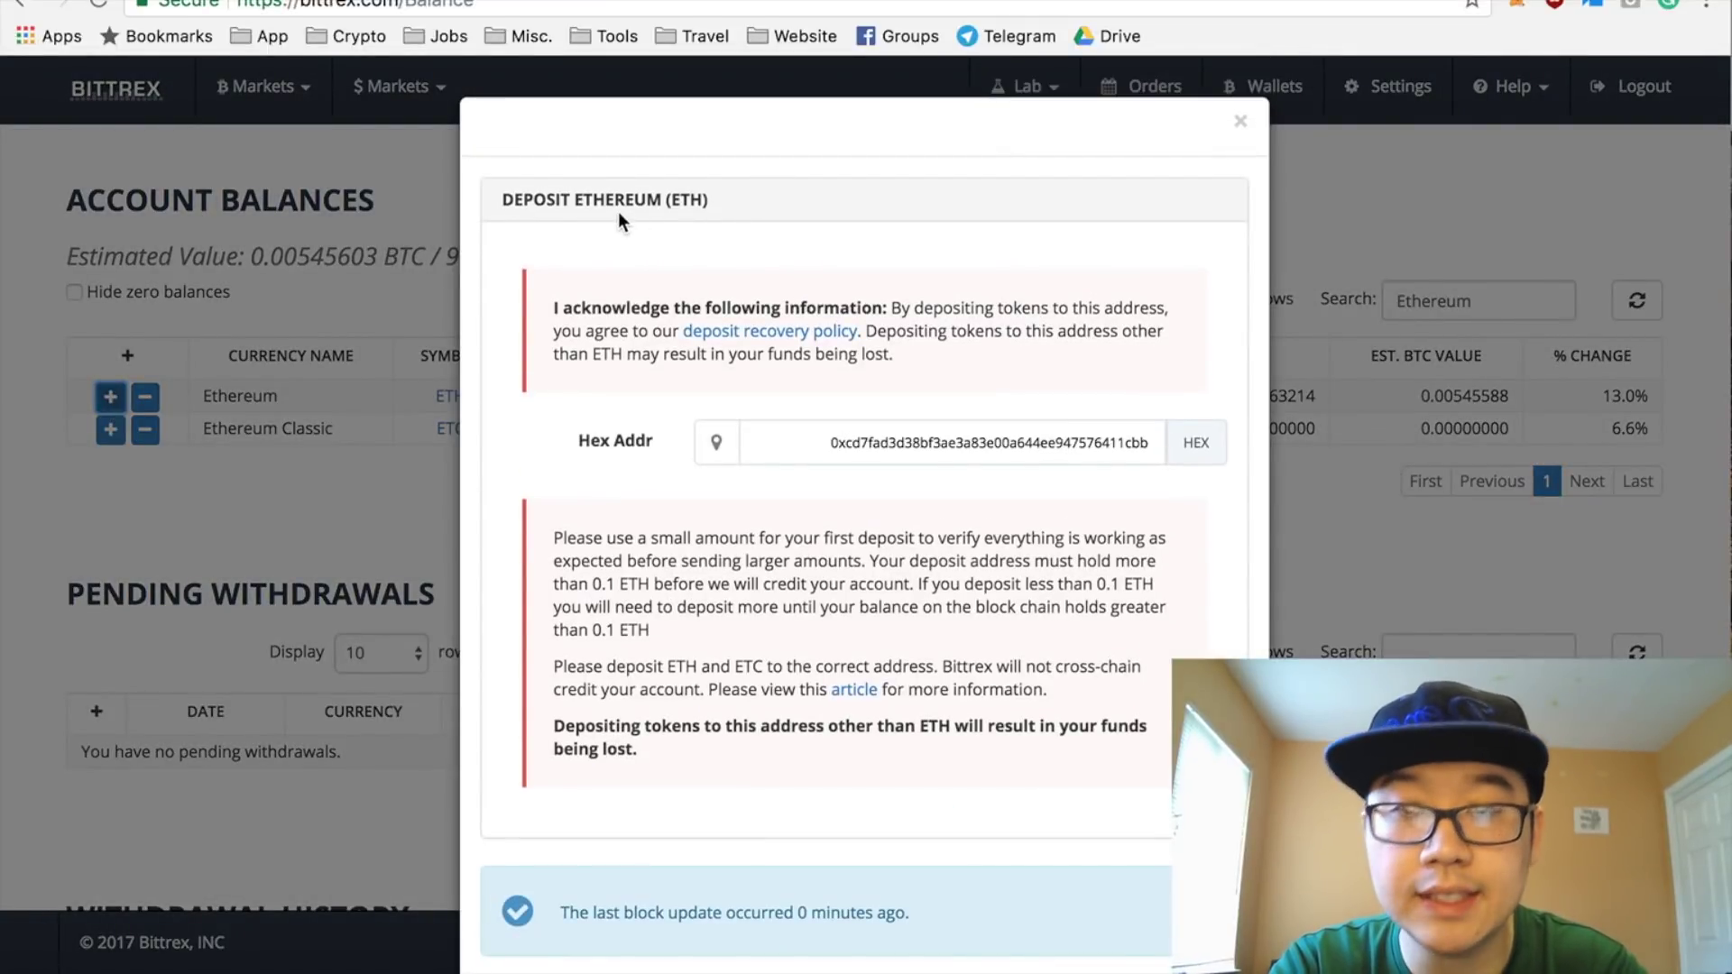
Step: Scroll through the Deposit Ethereum (ETH) dialog to read the address and warnings
scroll(871, 352, "down", 2)
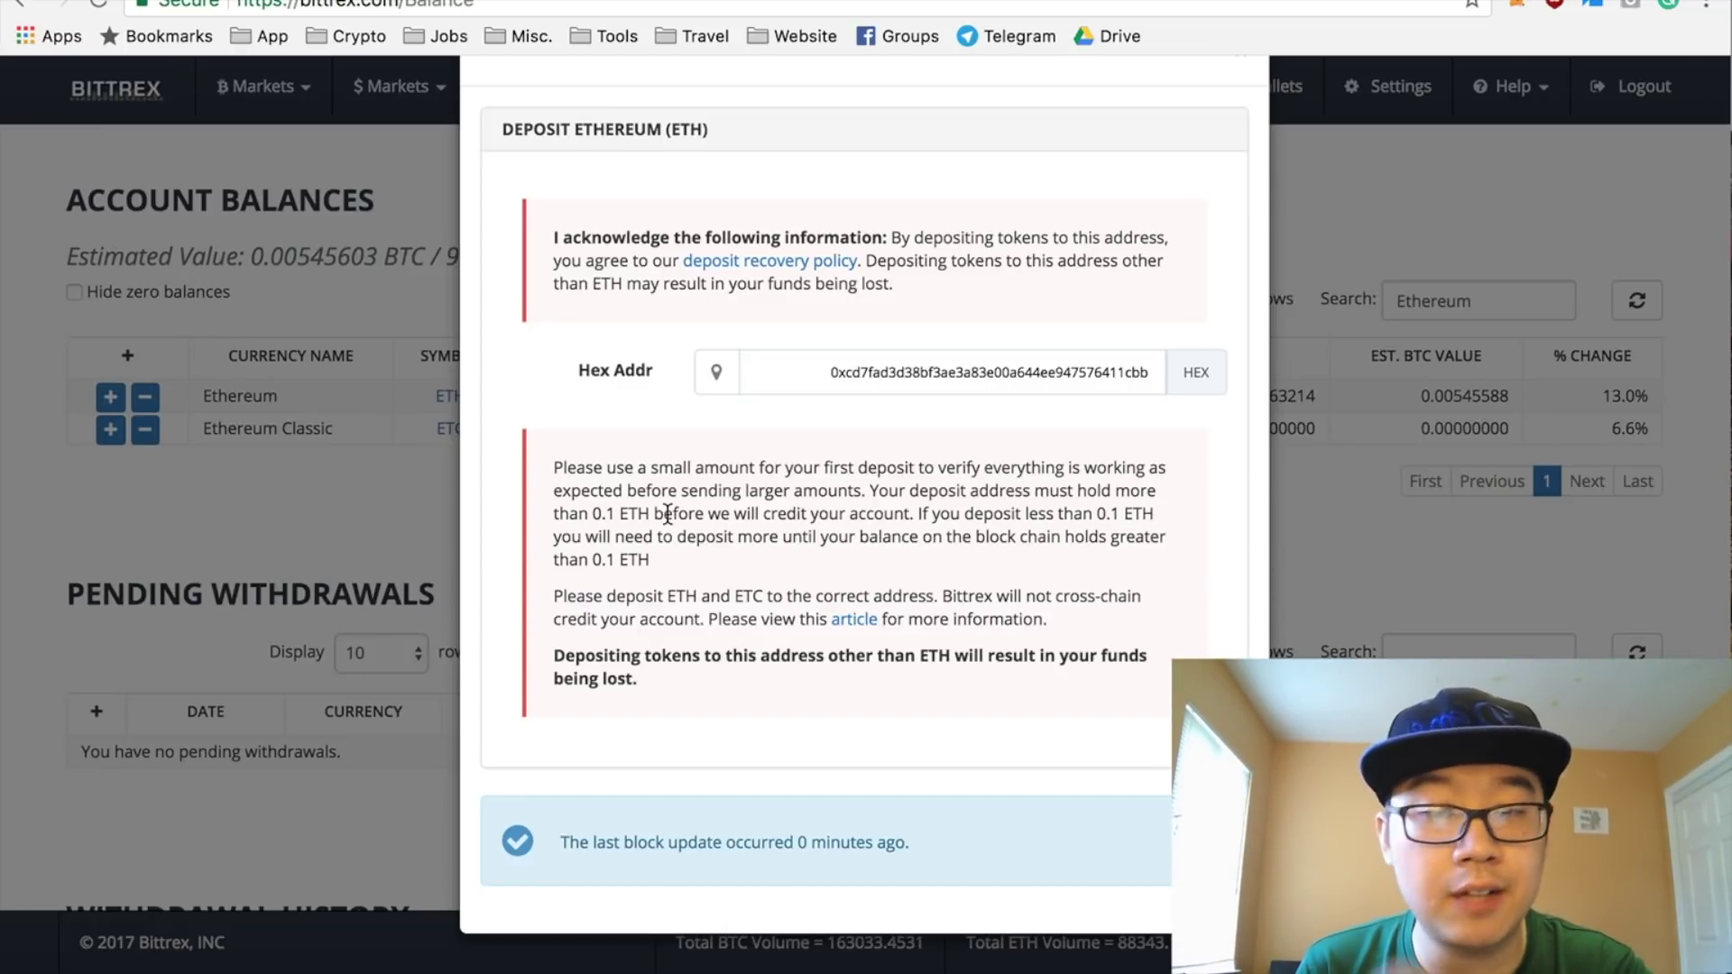
scroll(668, 514, "up", 1)
Step: Close the Ethereum deposit dialog and scroll through the Ethereum-filtered balances
left_click(1236, 130)
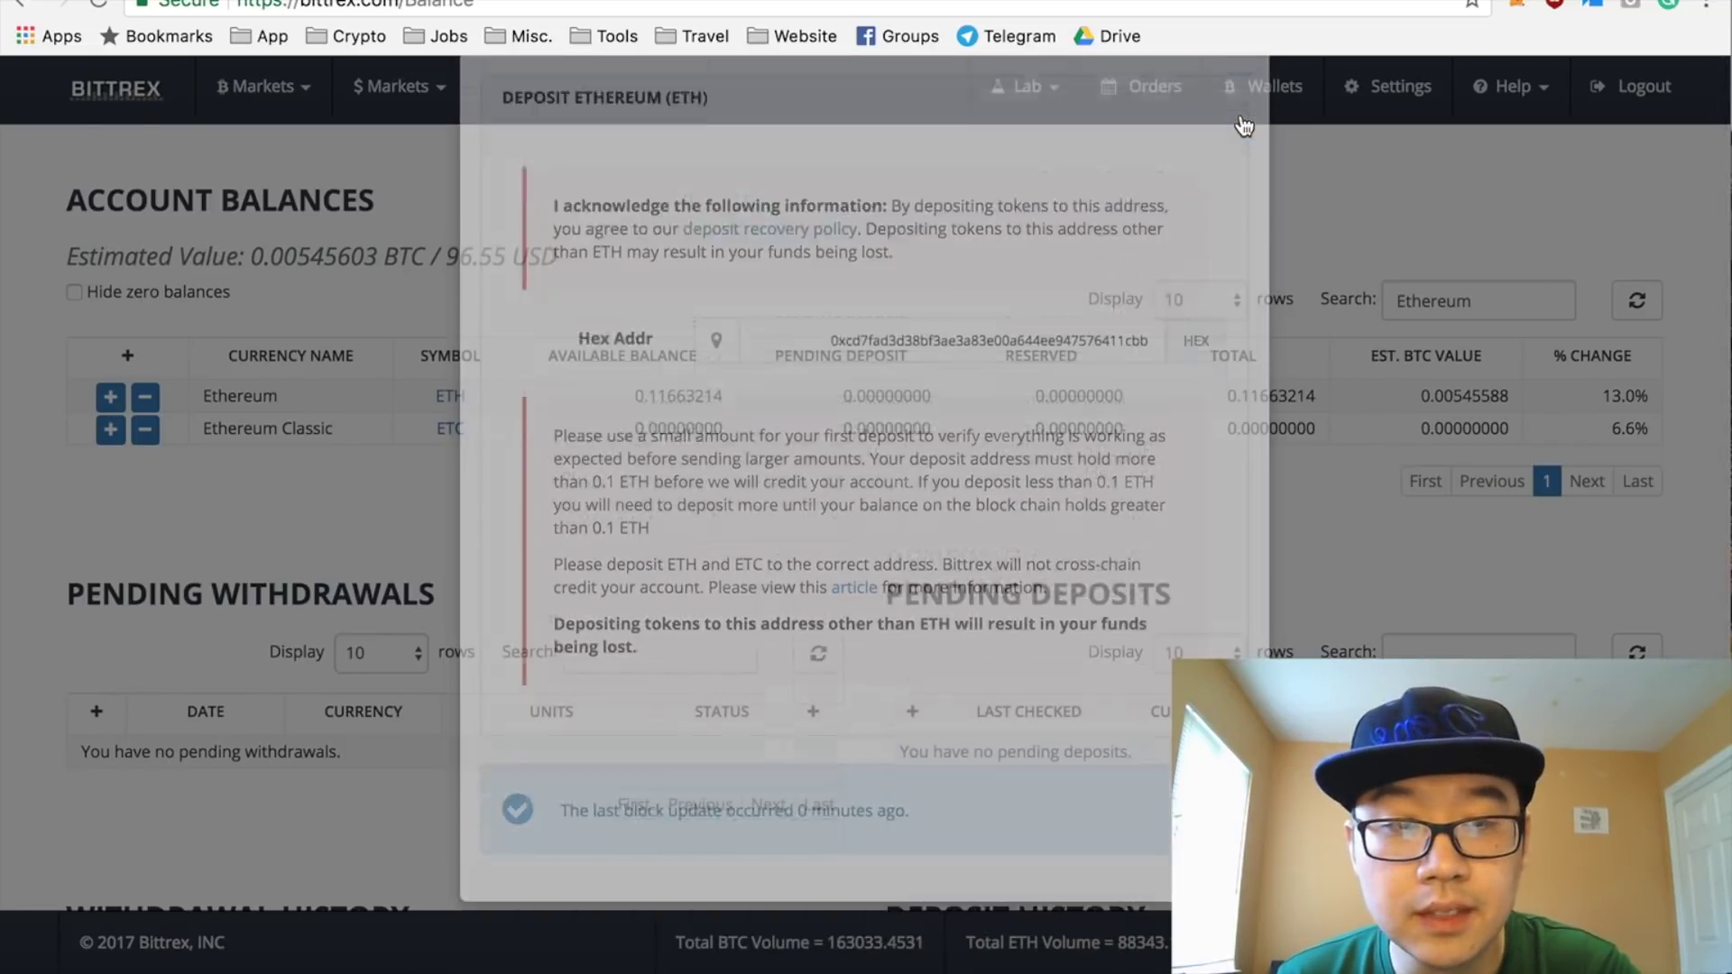
scroll(1083, 388, "down", 2)
scroll(1081, 380, "down", 1)
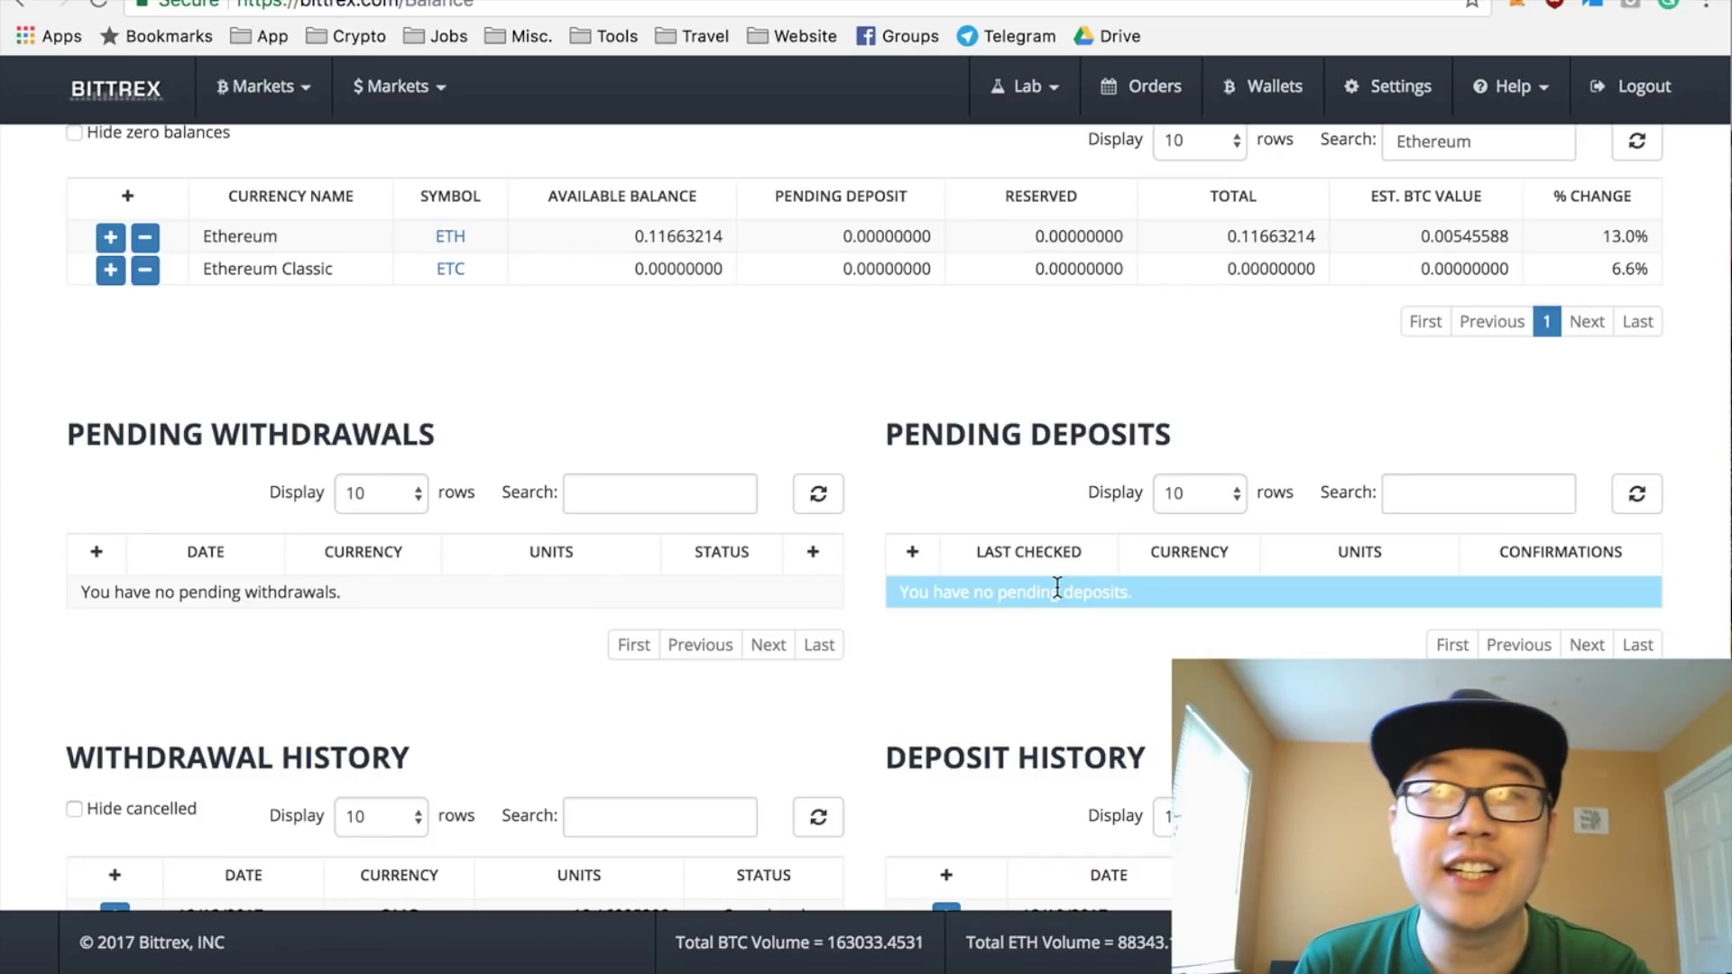
scroll(911, 354, "up", 1)
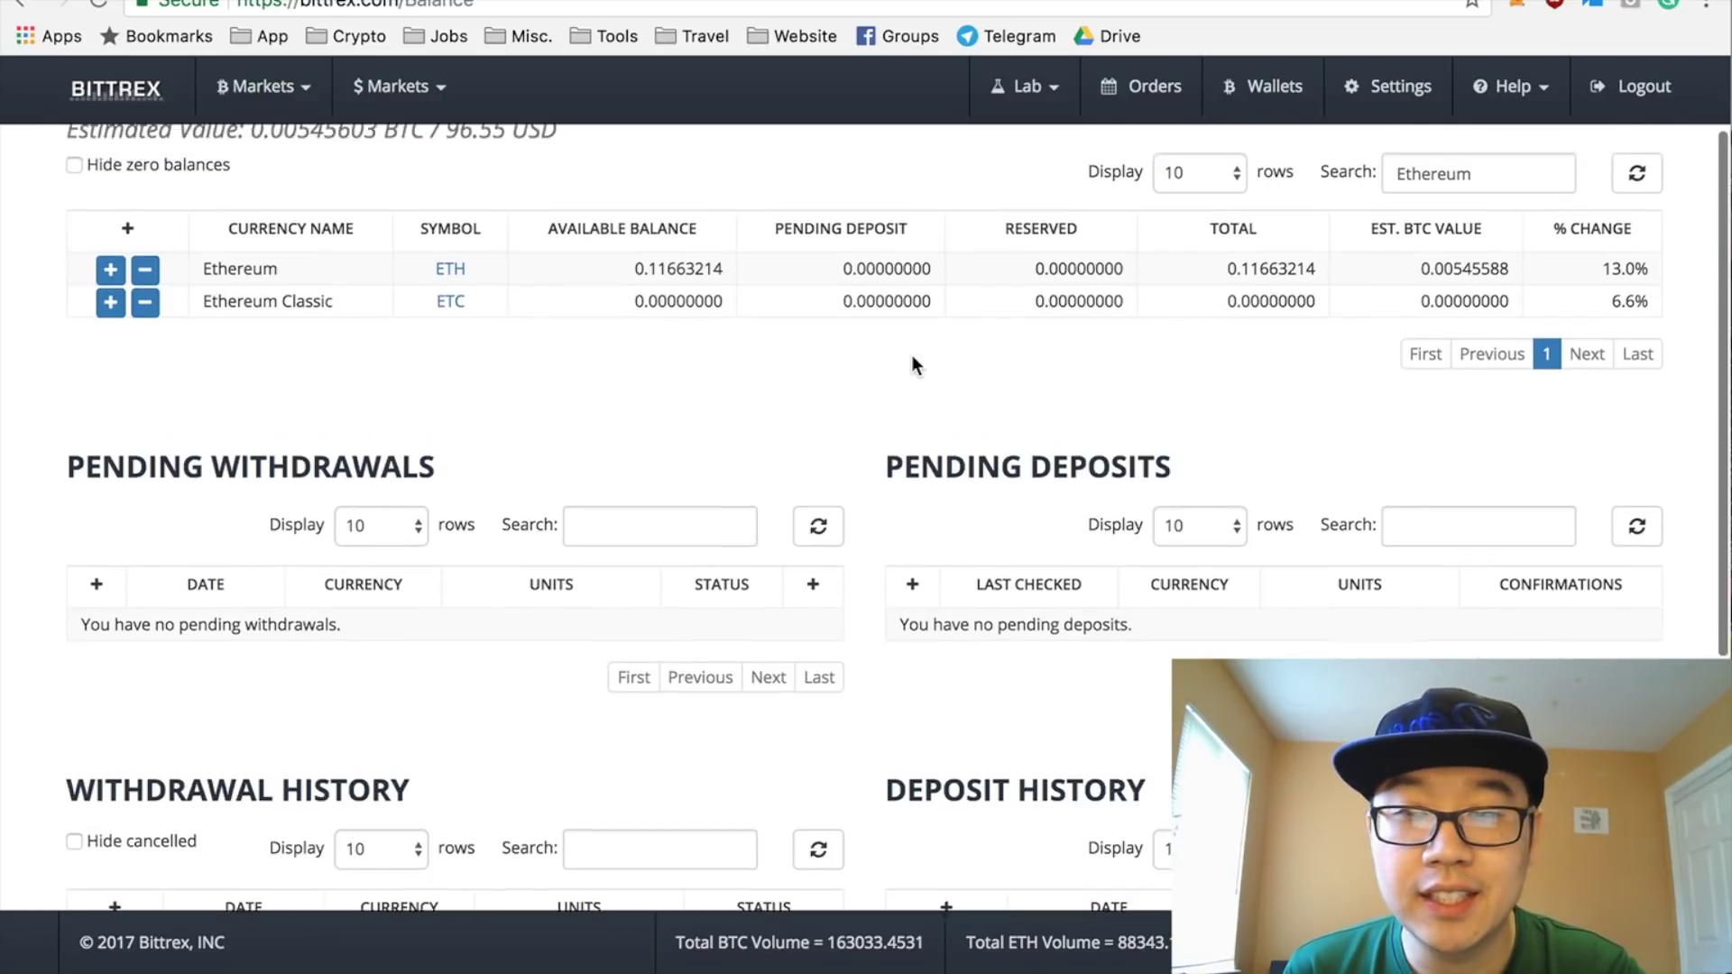
scroll(911, 354, "down", 1)
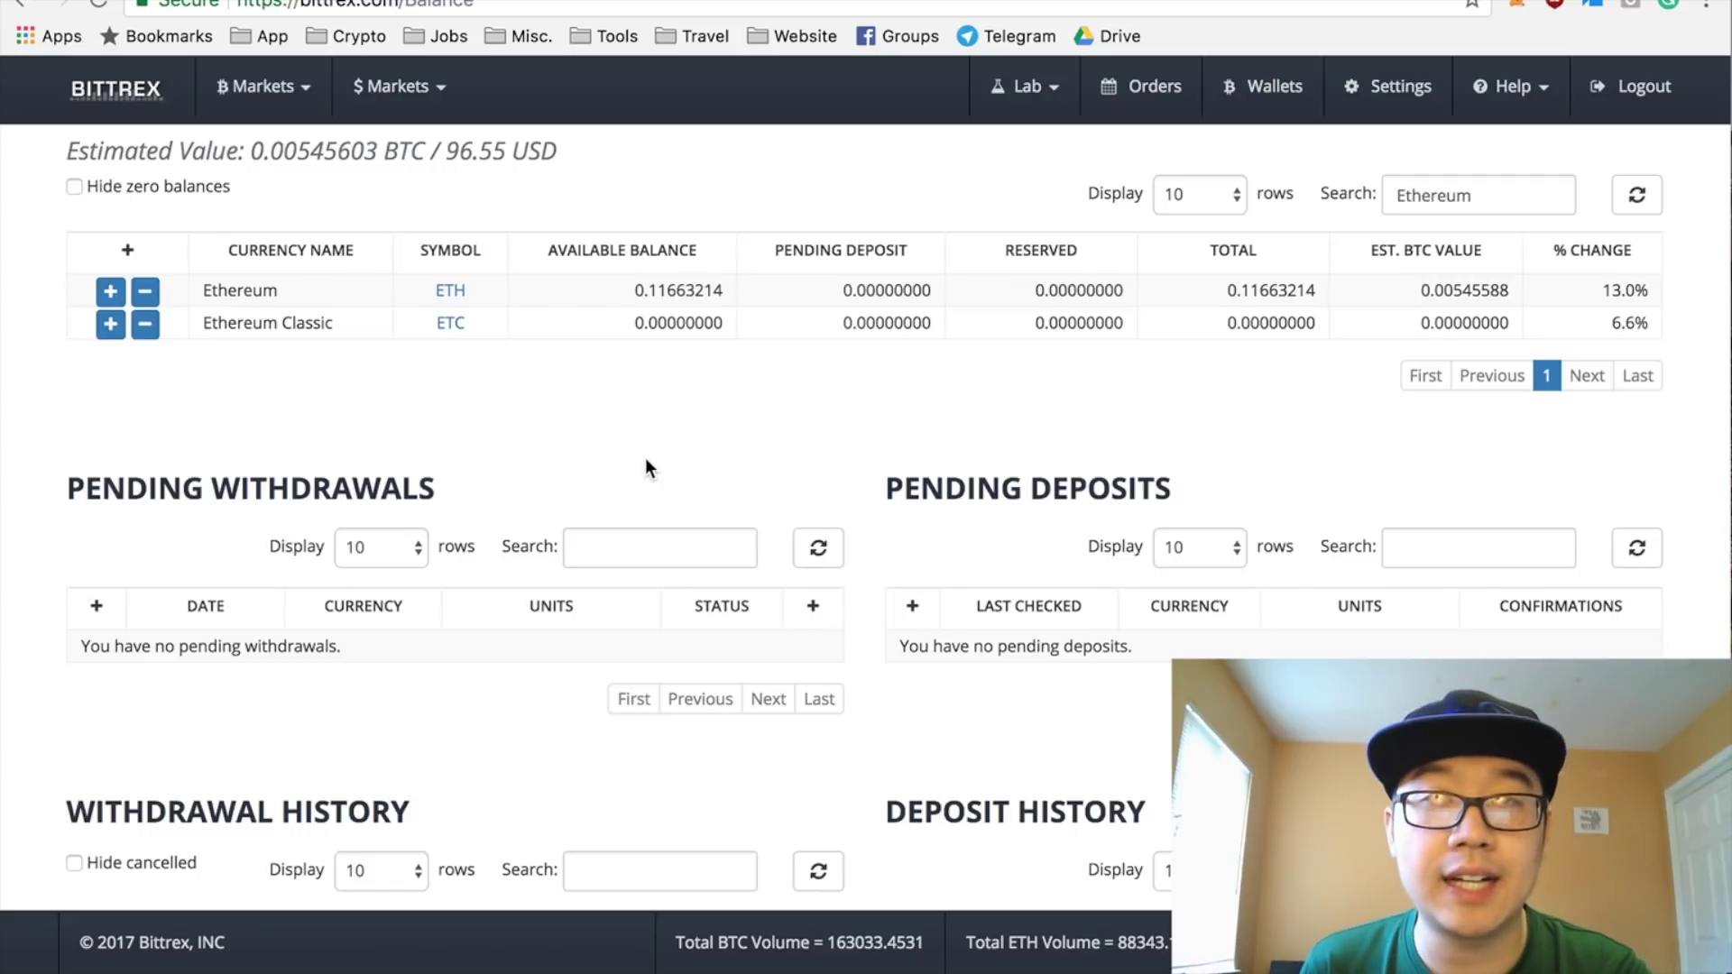
scroll(646, 458, "up", 2)
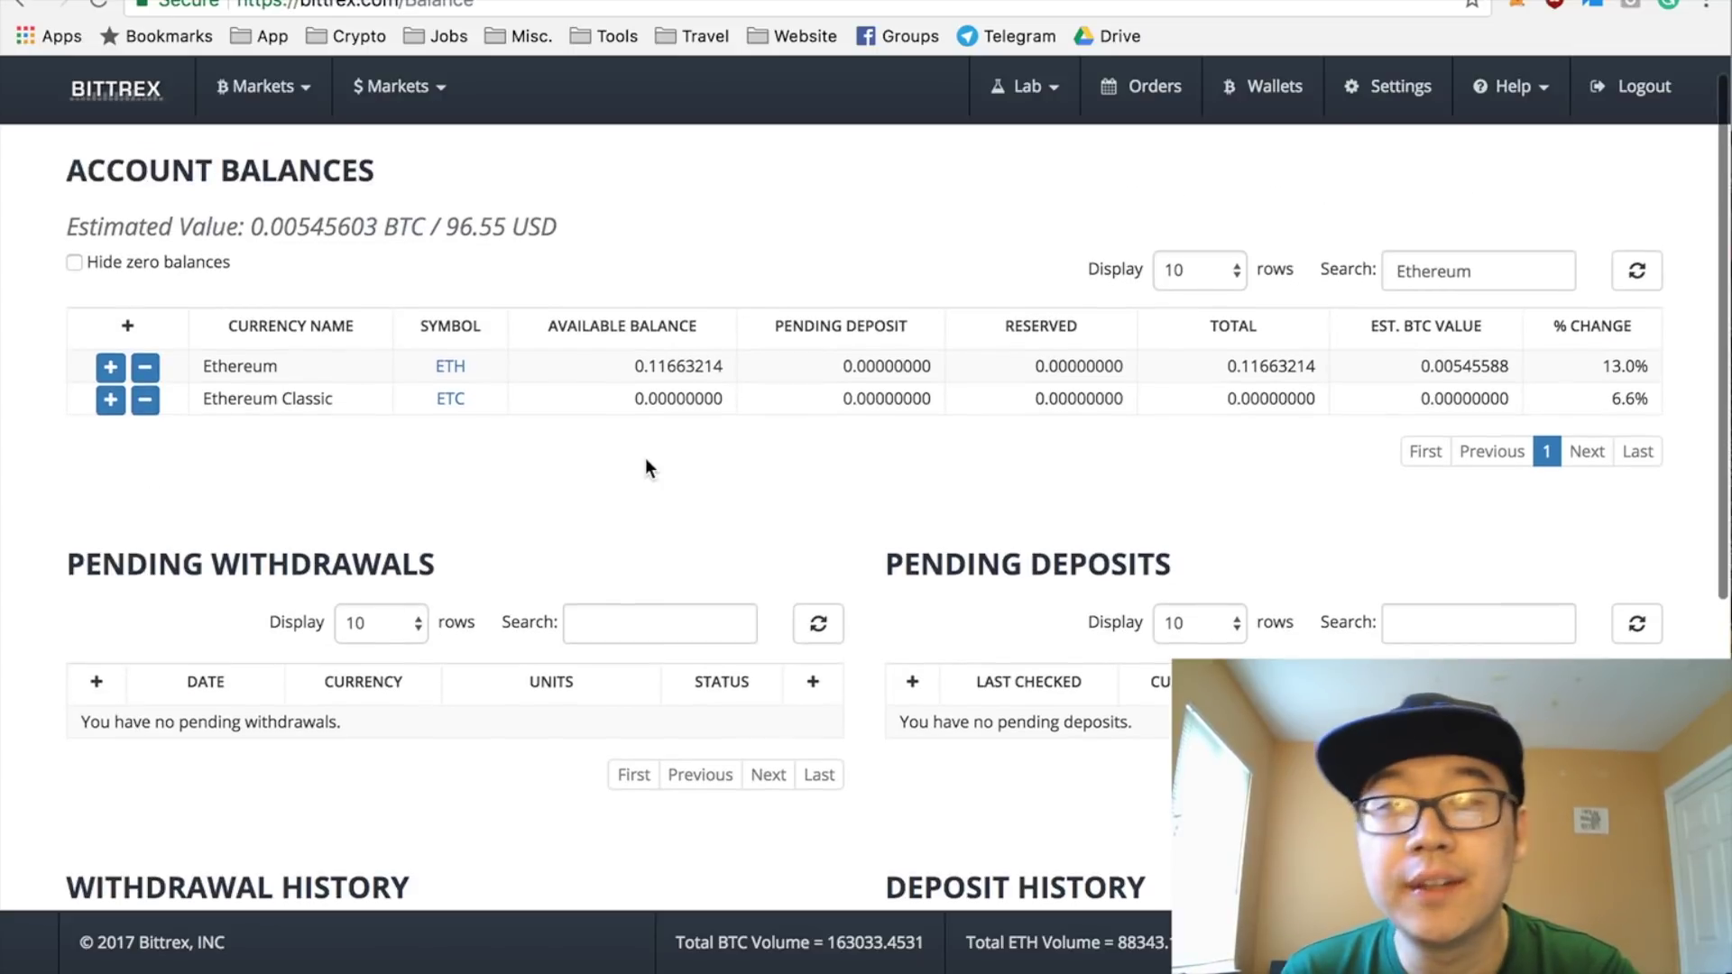
Step: Reopen the Ethereum deposit details and close them again
left_click(114, 364)
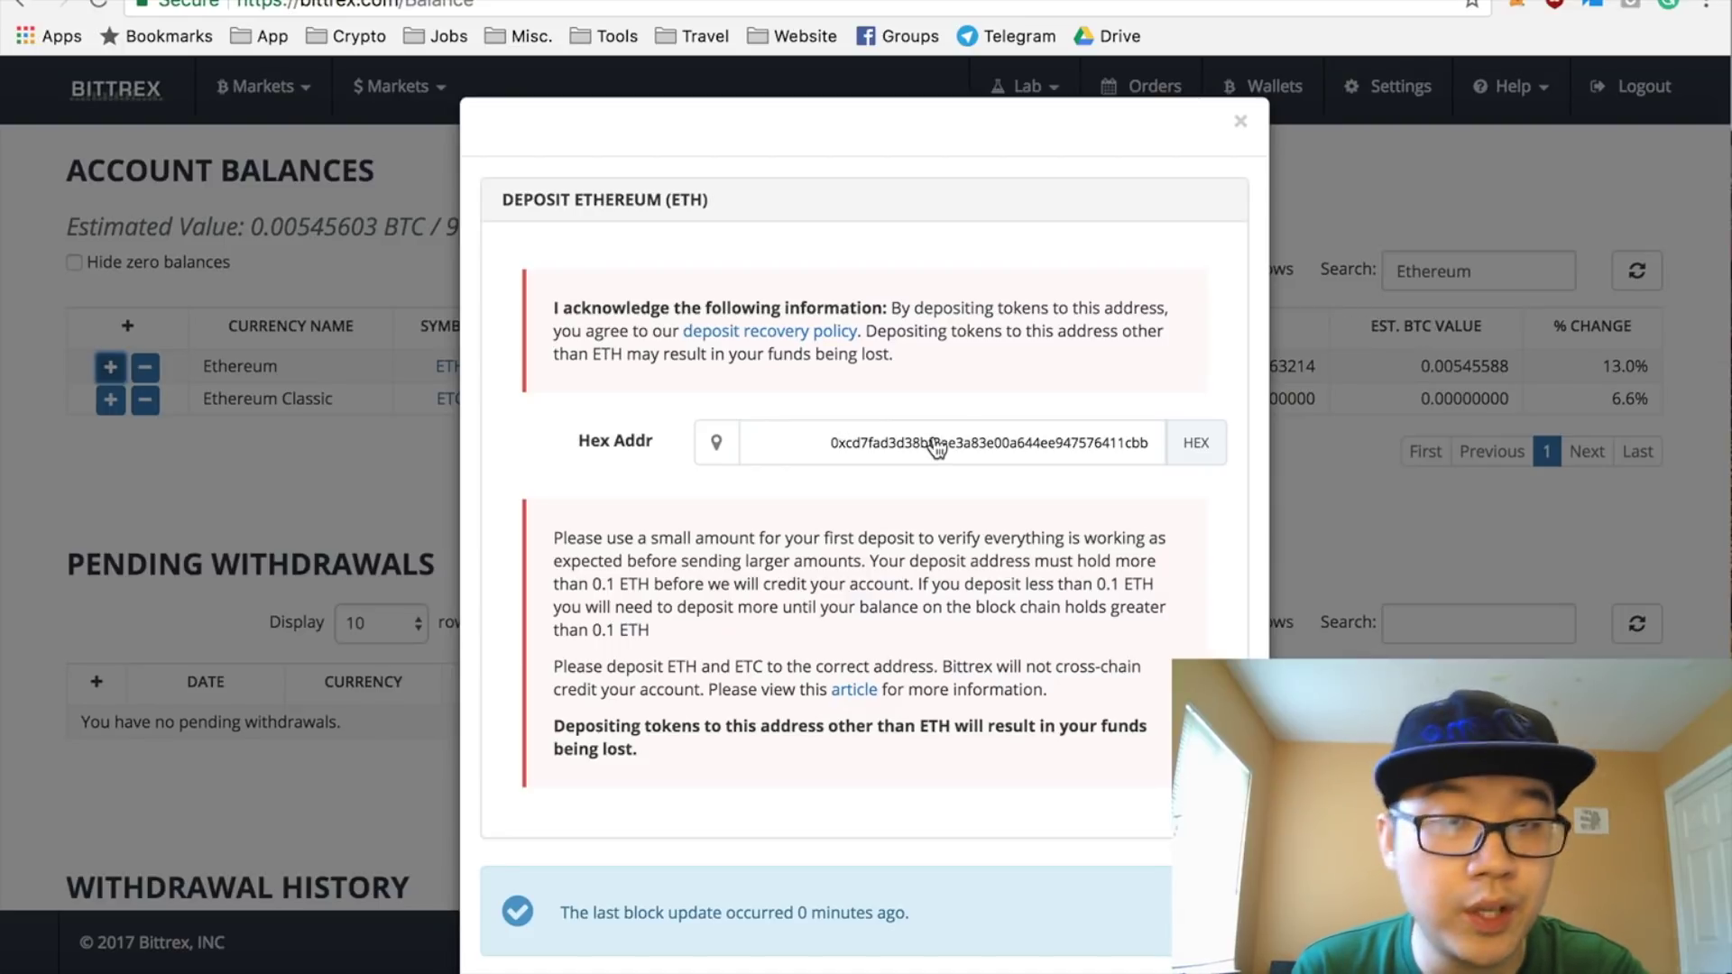
left_click(1241, 123)
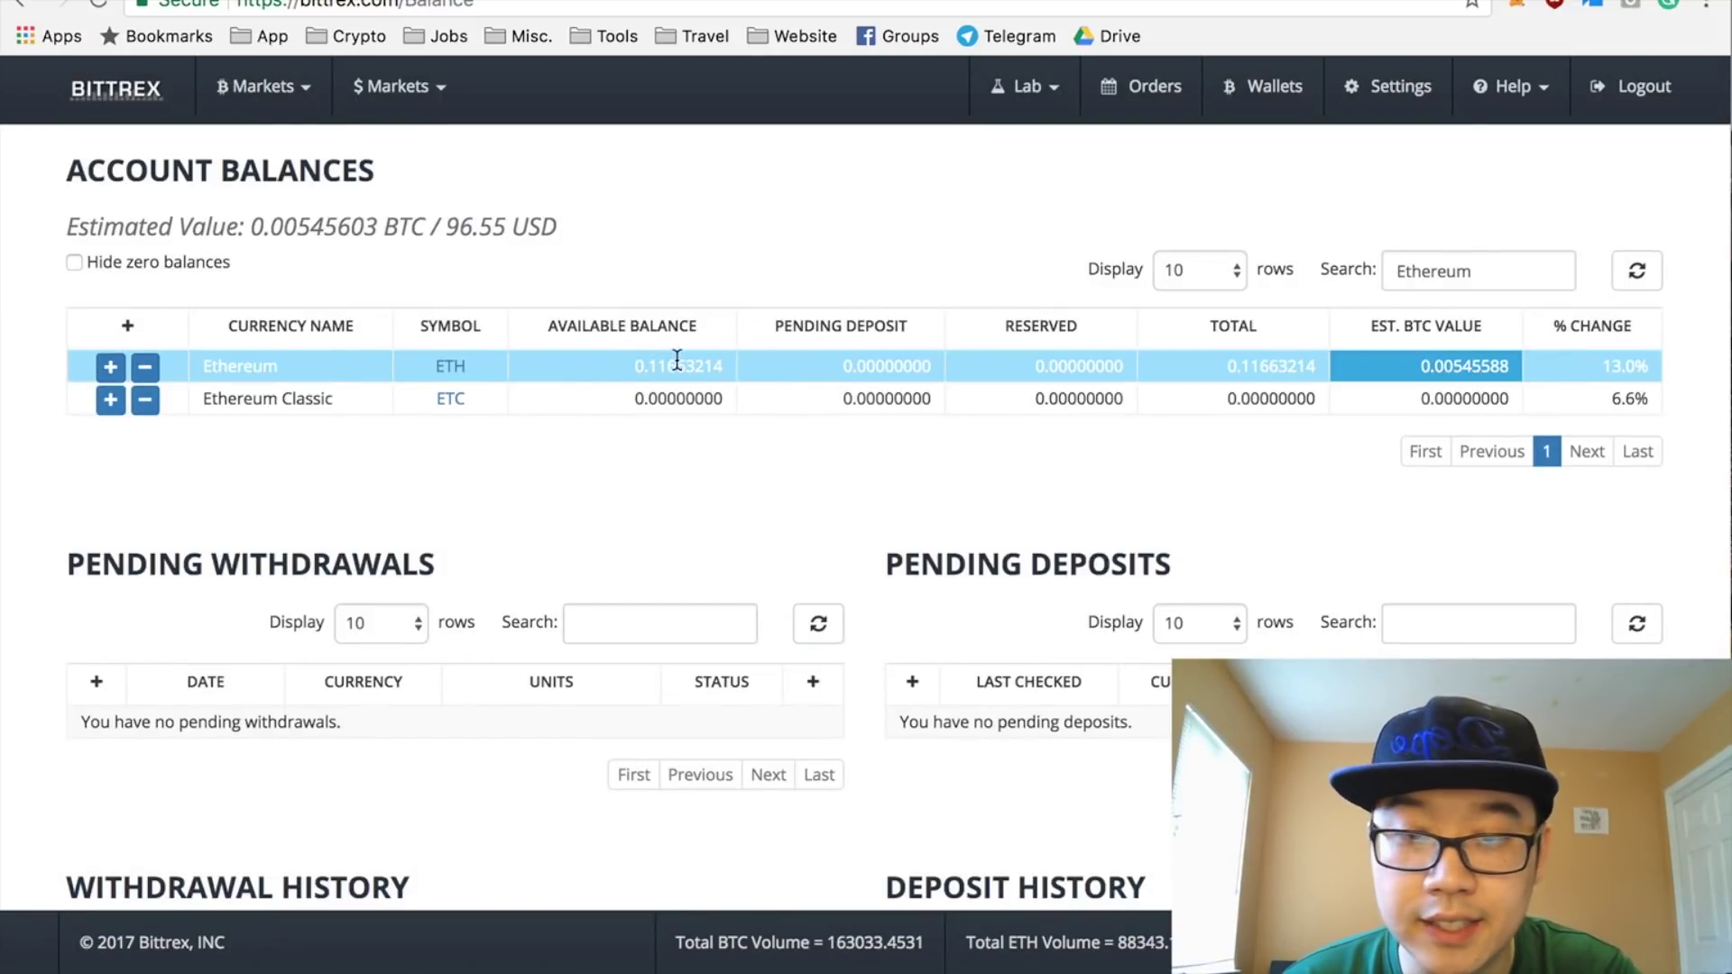
scroll(551, 242, "up", 1)
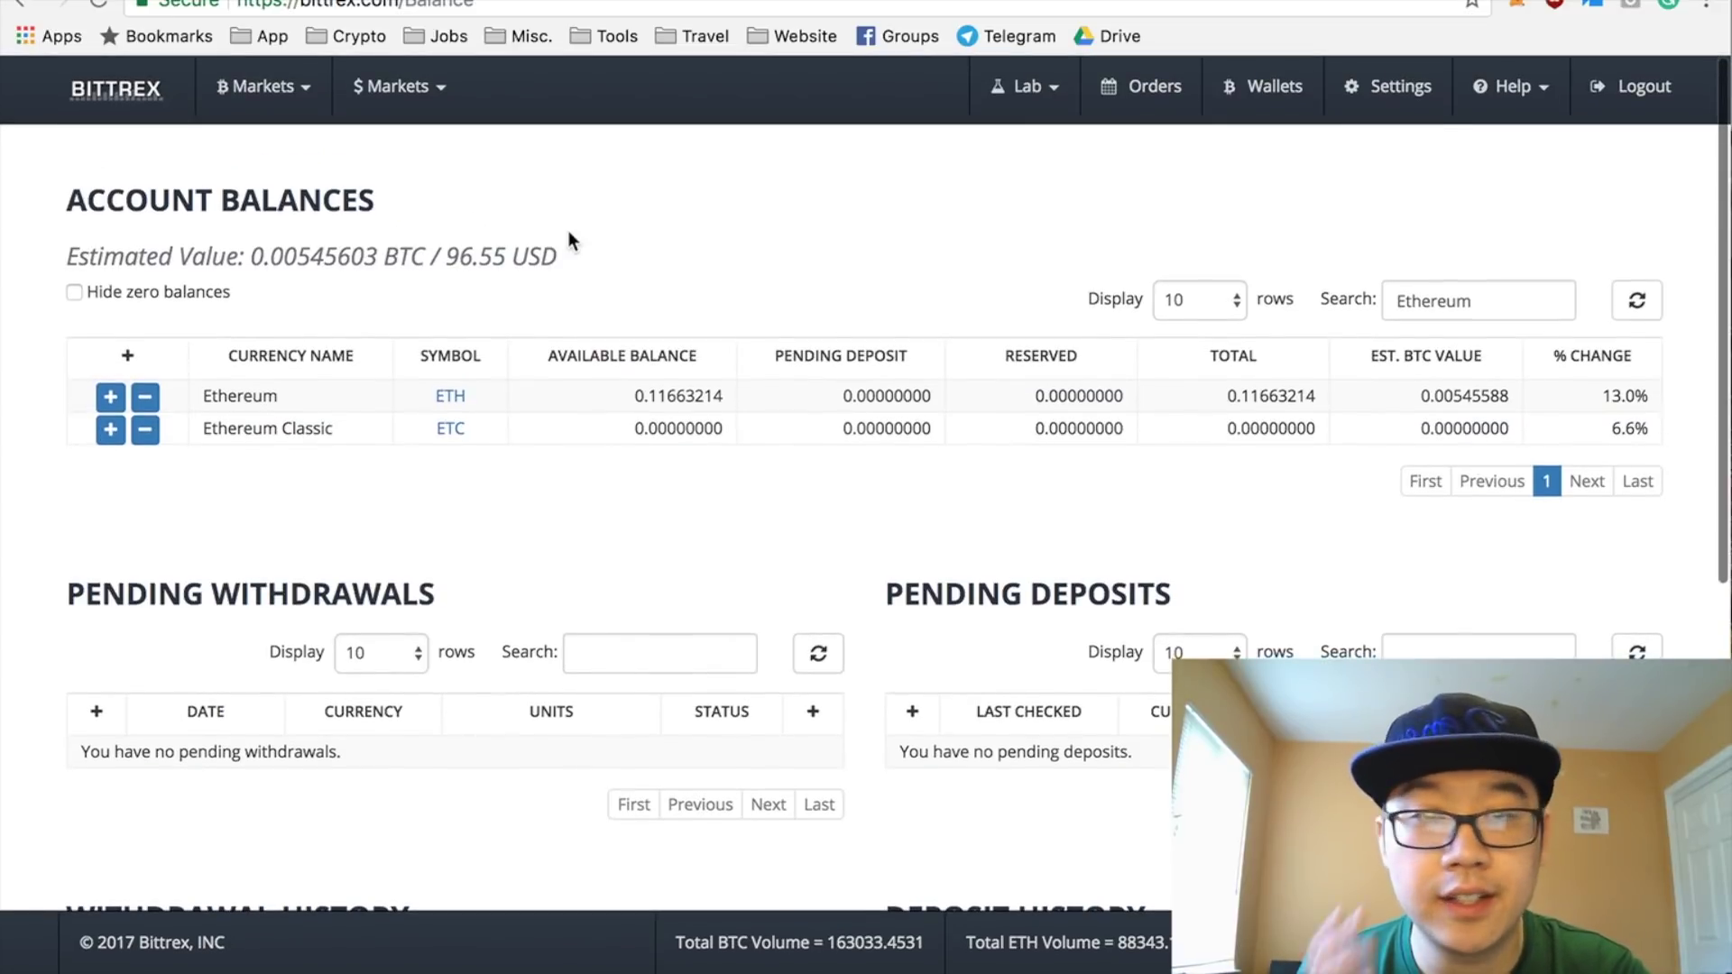
Step: Open the ETH-XRP market from Ethereum Markets and scroll to its Trading forms
left_click(143, 101)
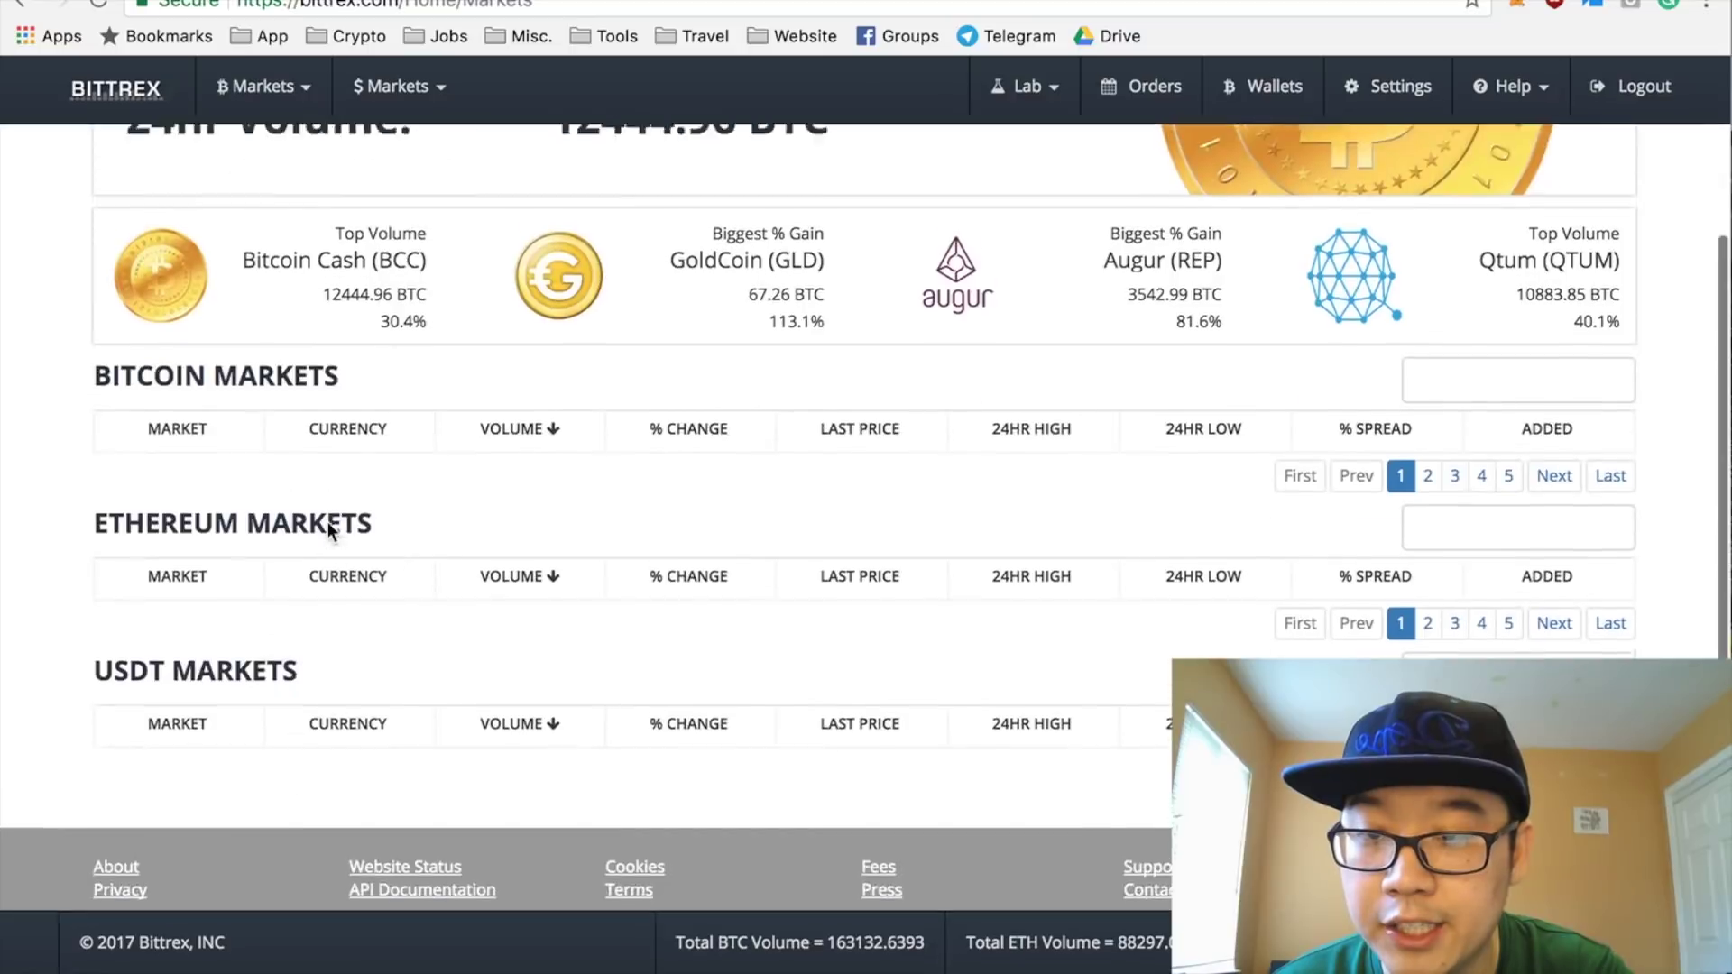
scroll(314, 538, "down", 10)
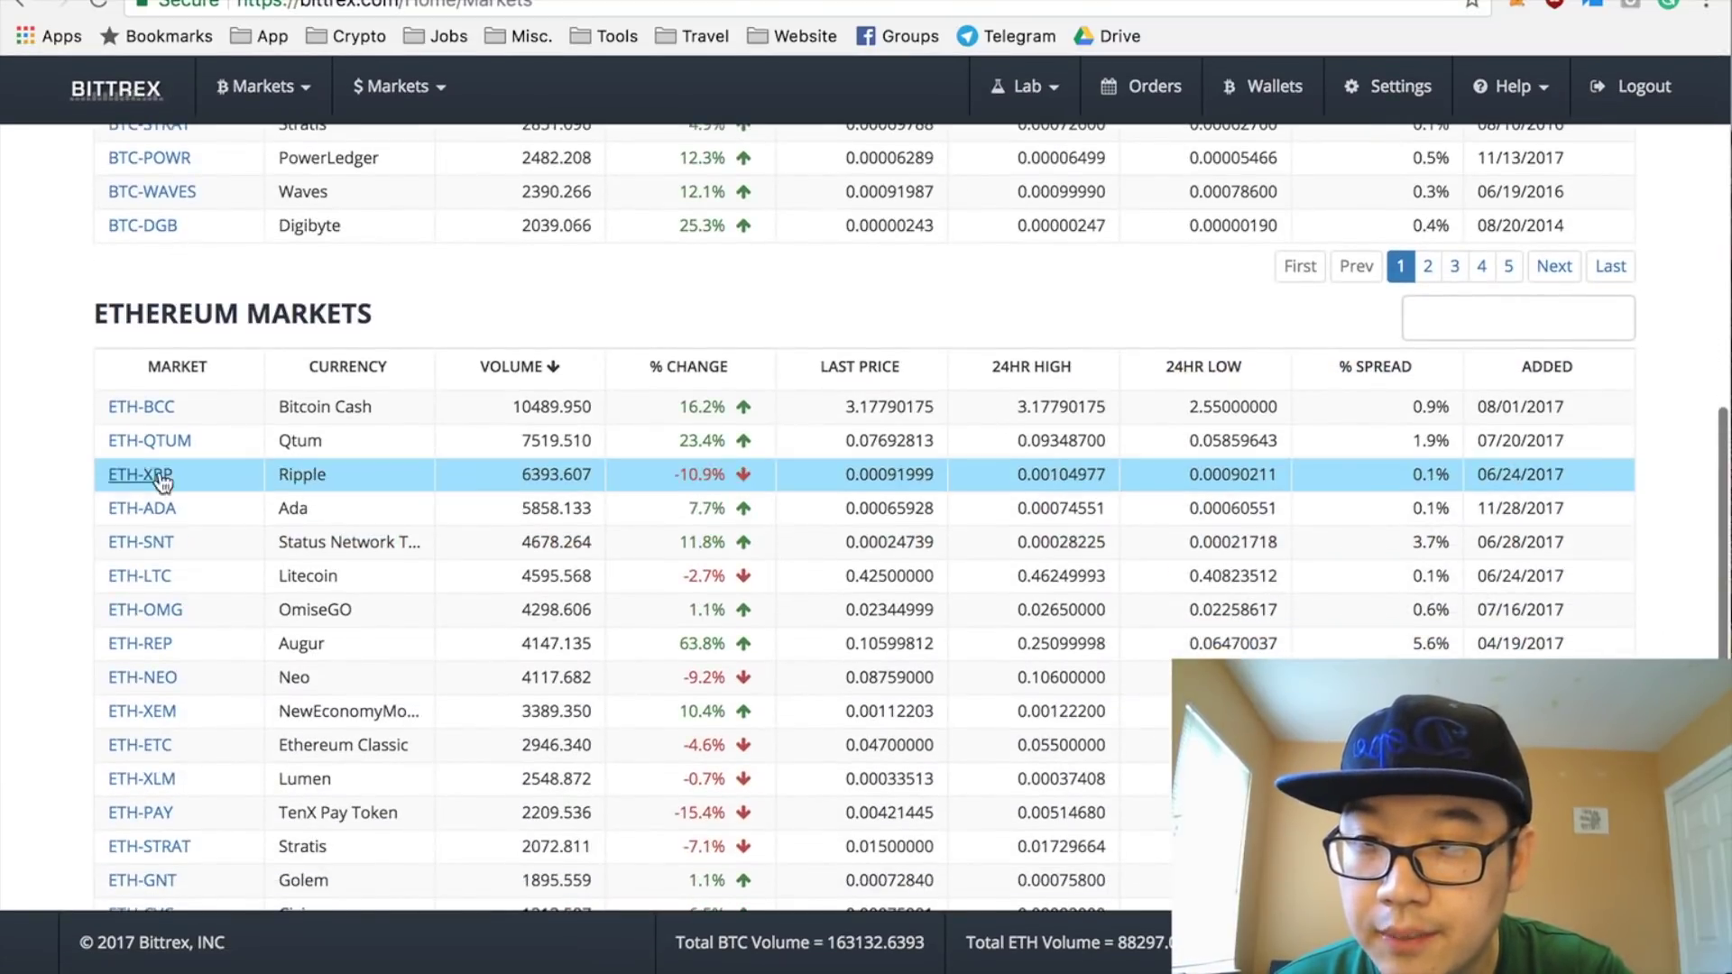
left_click(144, 478)
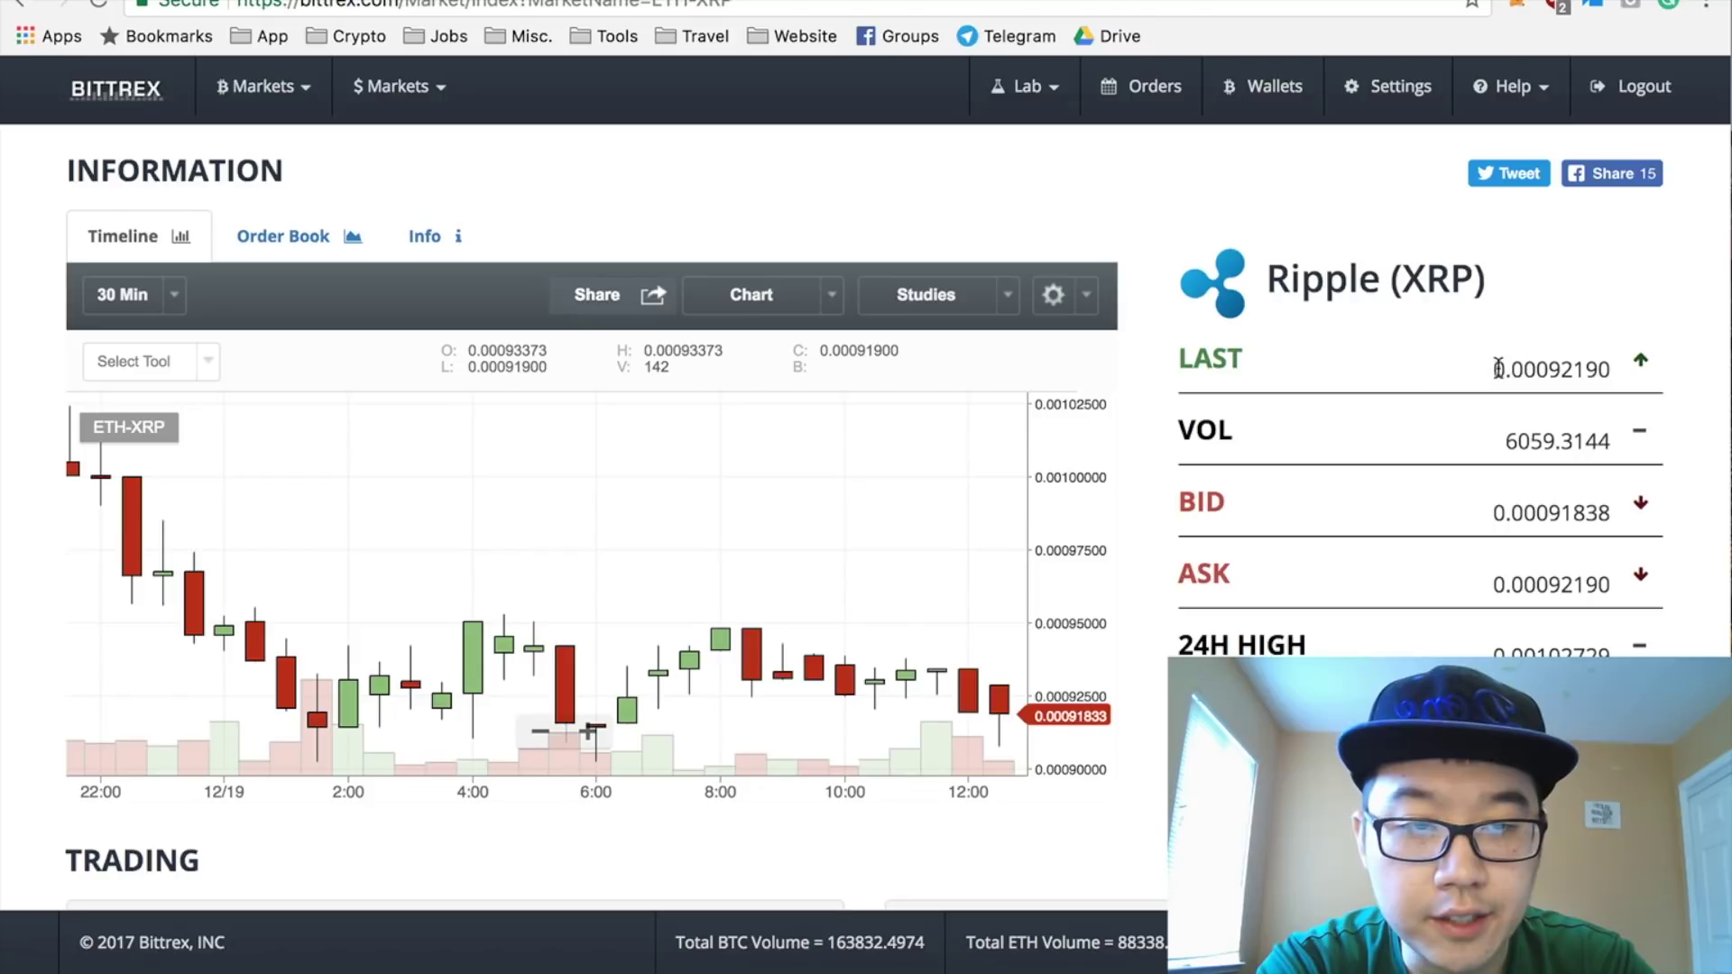
scroll(1504, 455, "down", 7)
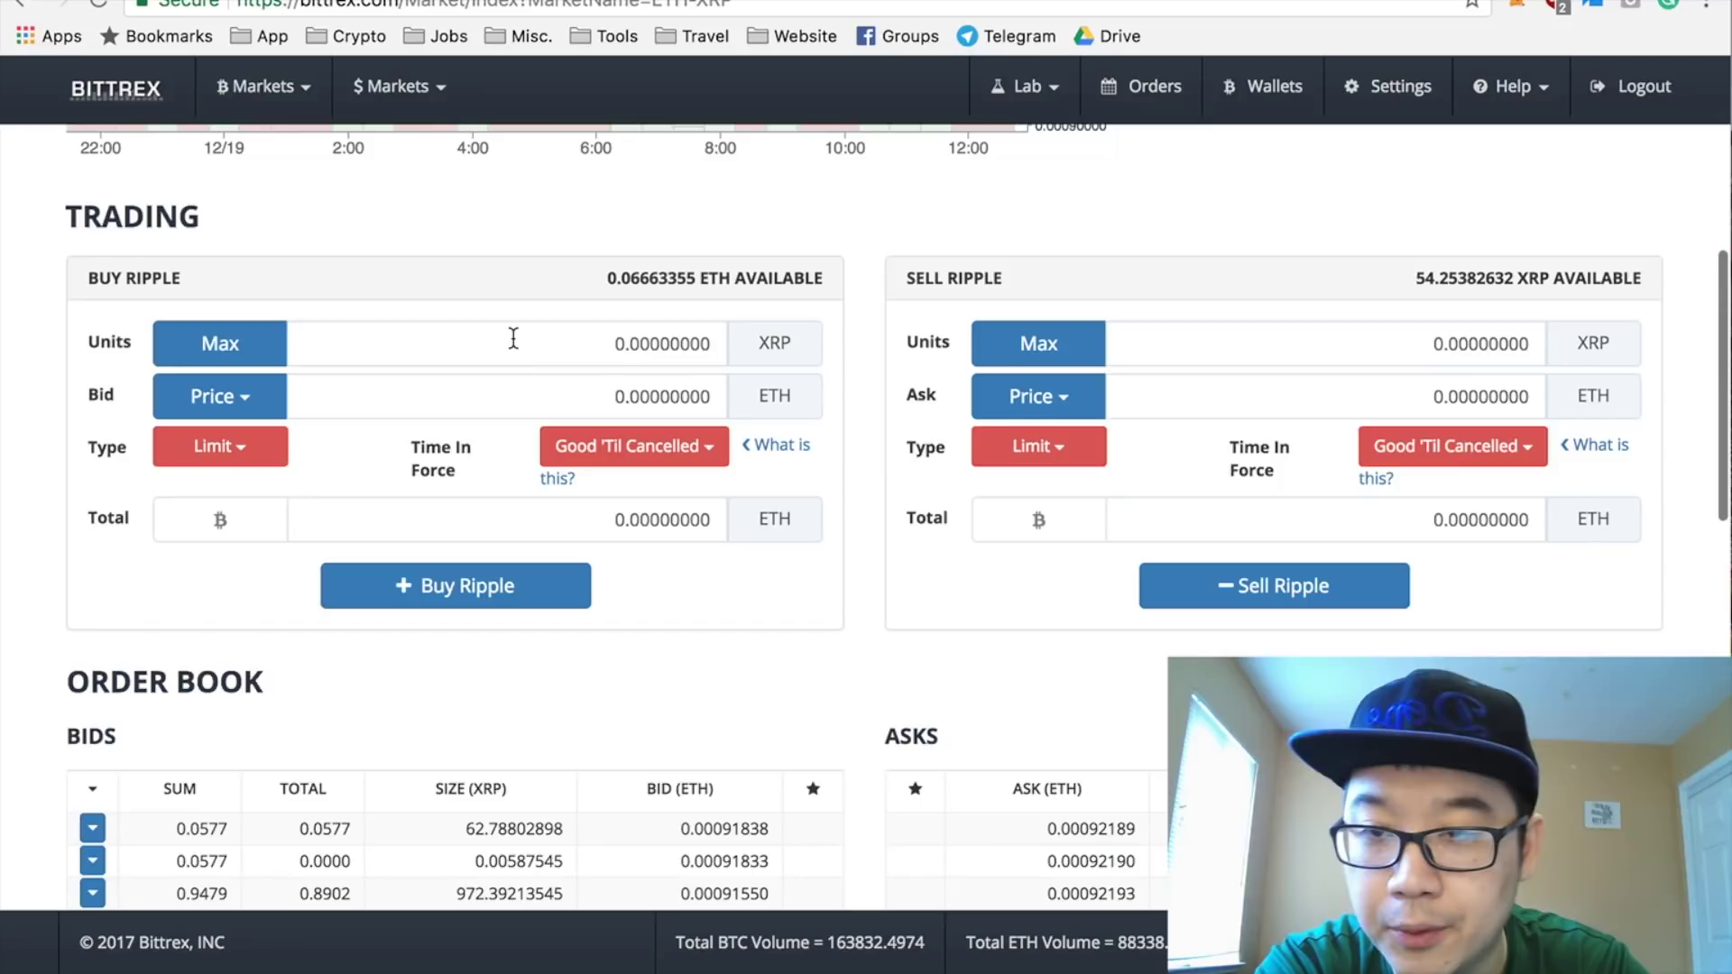
Step: Enter 0.03 ETH as the Buy Ripple total
left_click(578, 518)
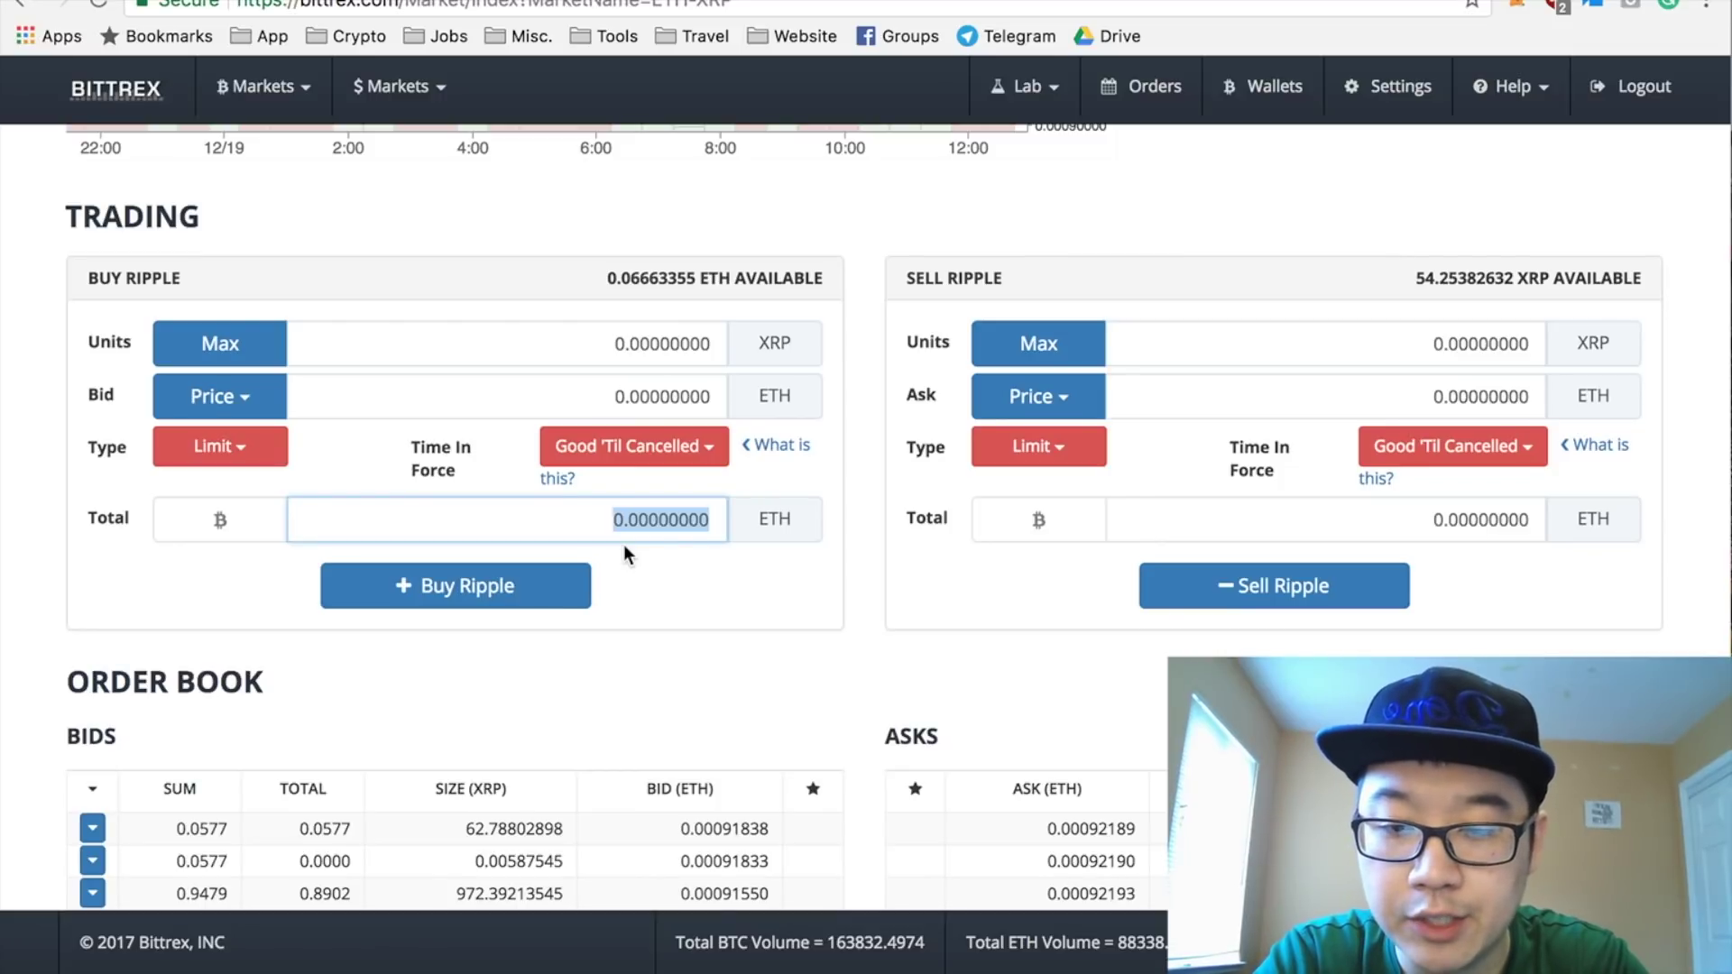
type(".03")
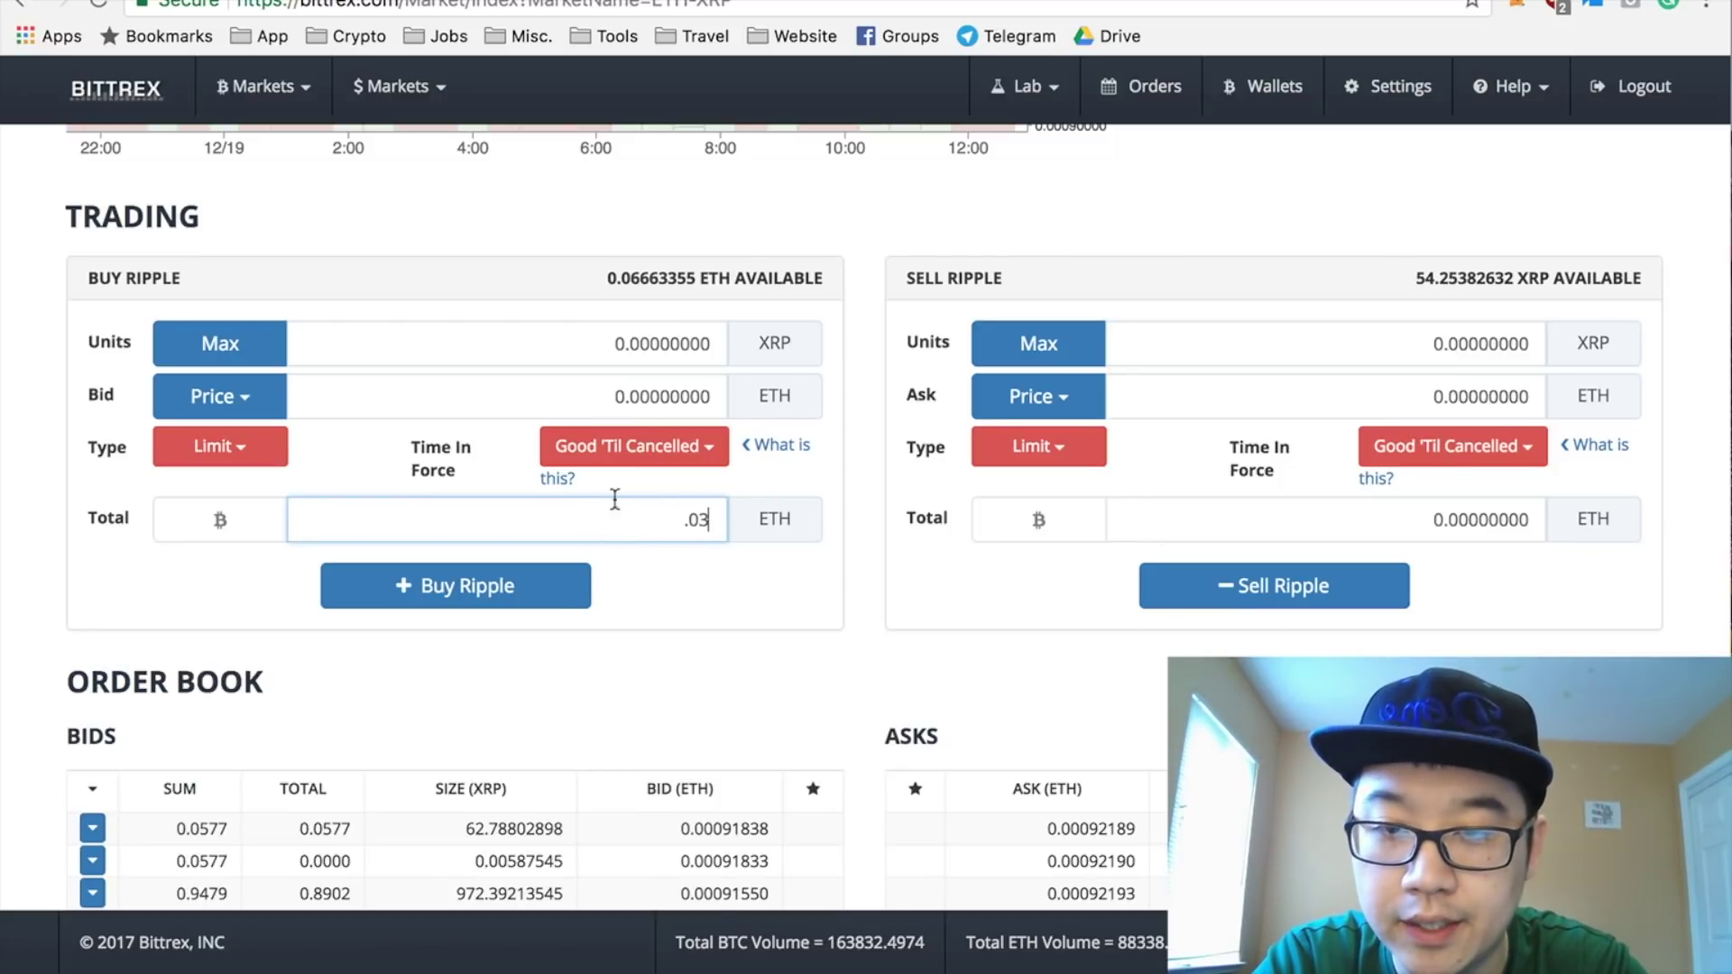
left_click(591, 374)
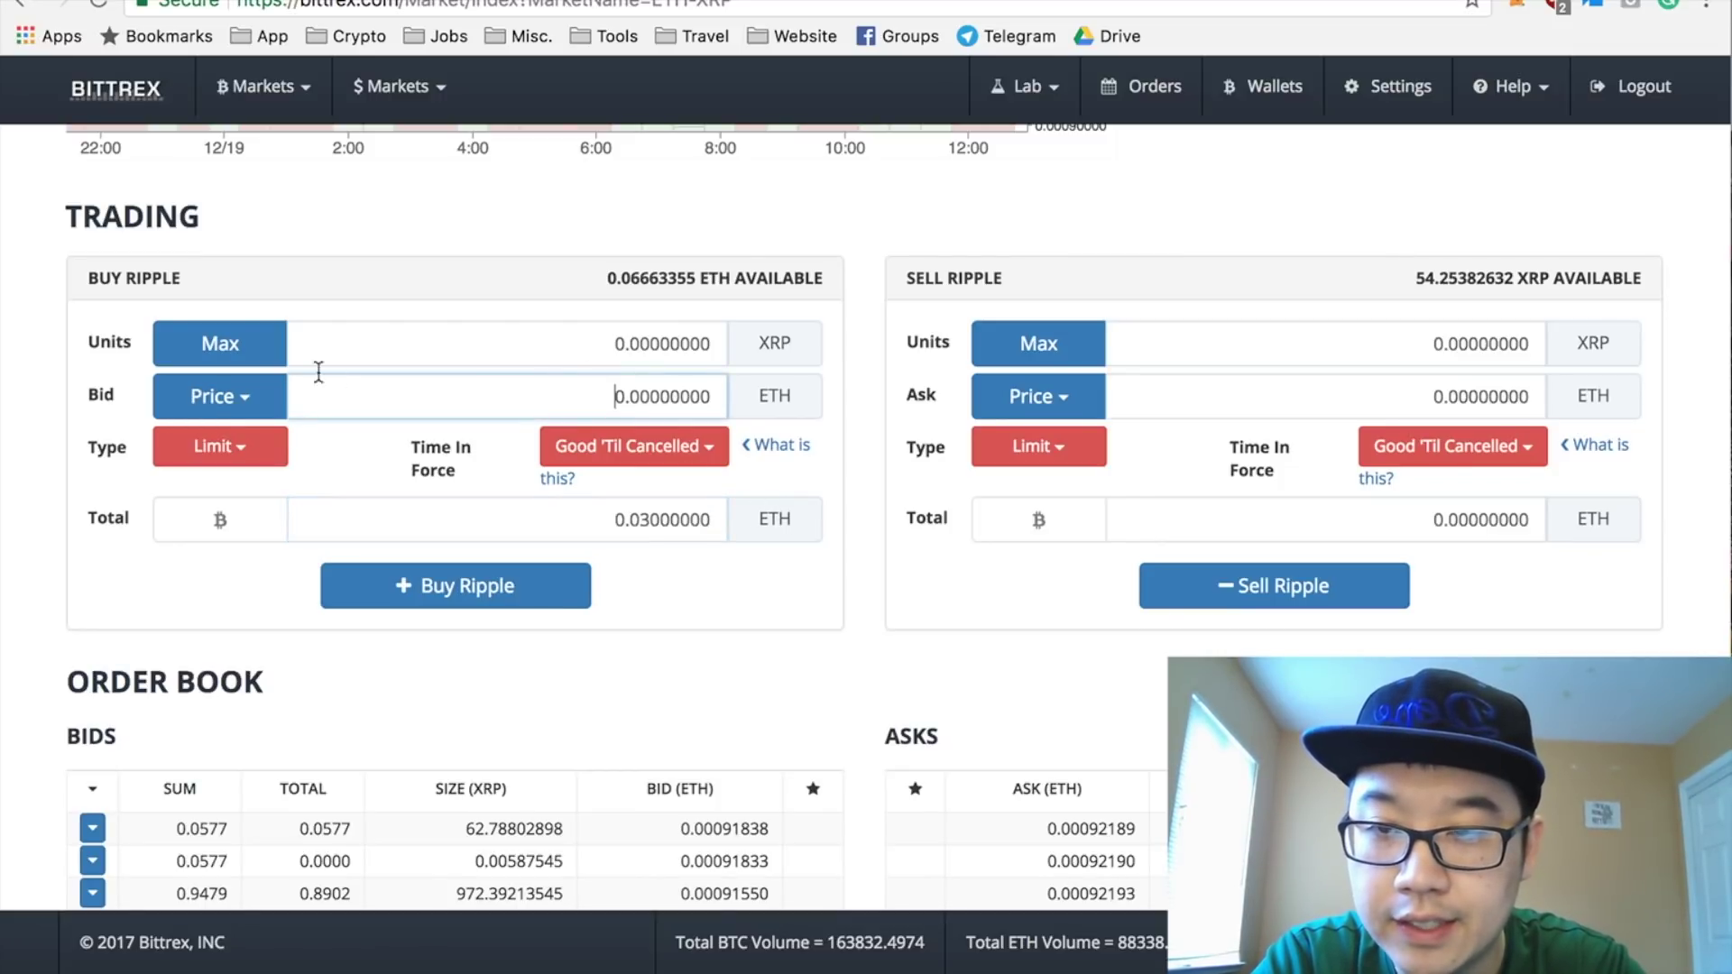
Step: Set the bid to the ask price 0.00092190 and keep the order type as Limit
left_click(239, 401)
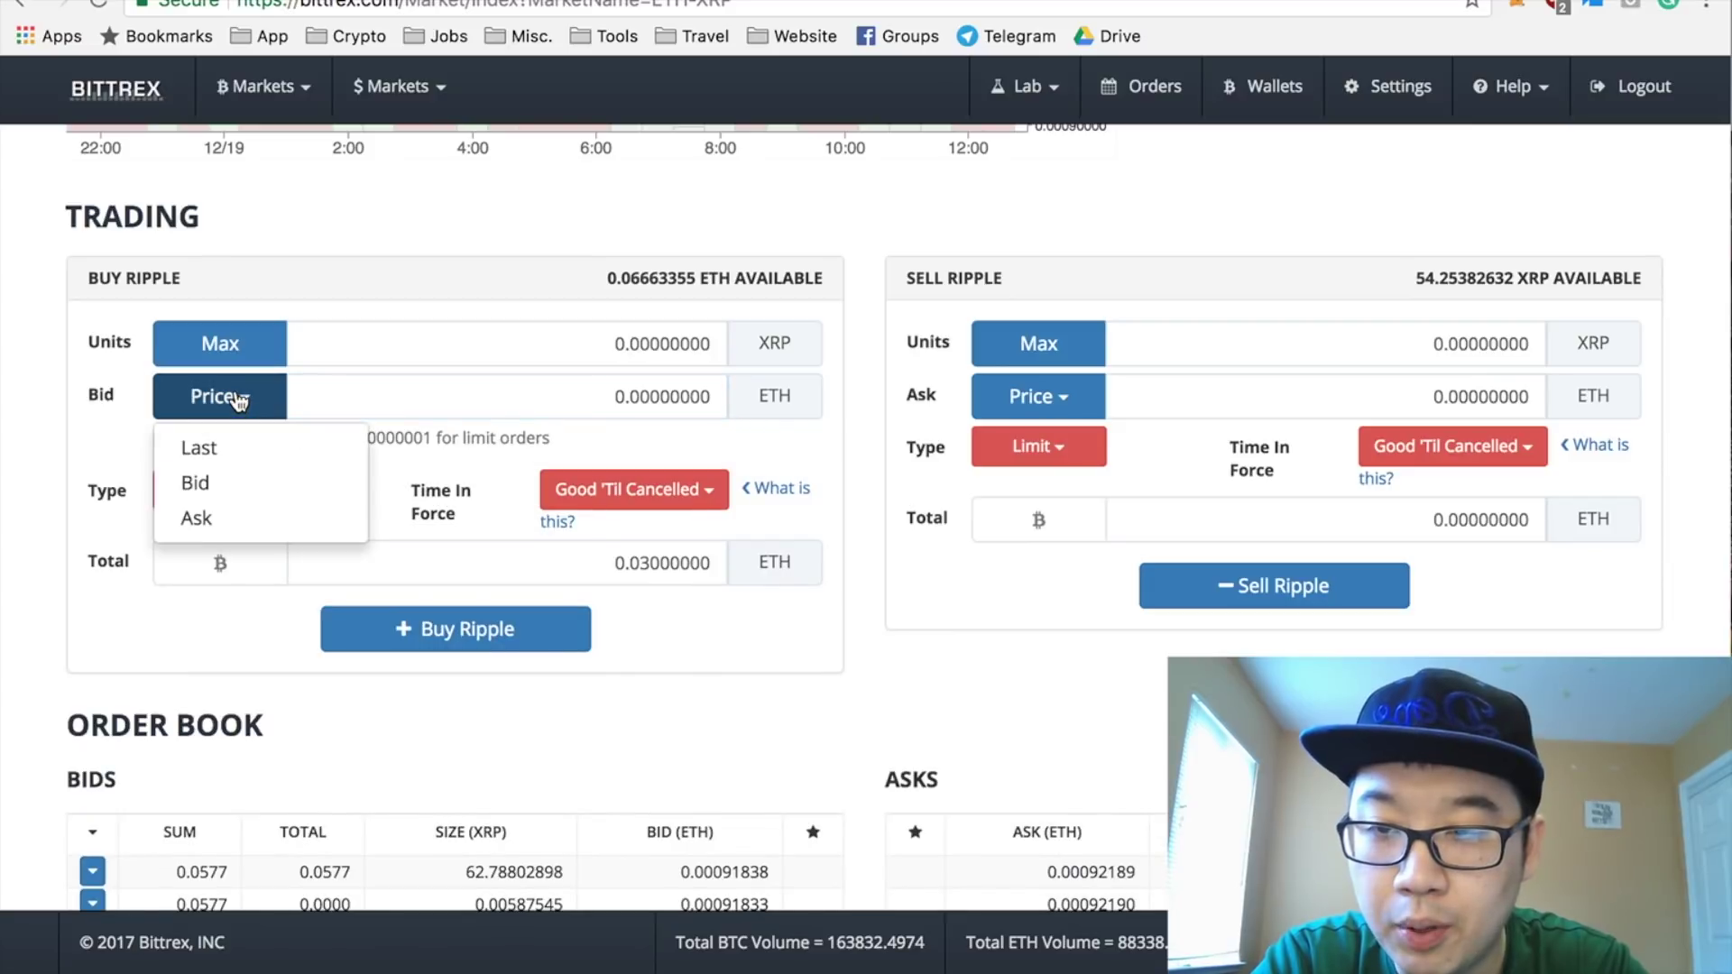
left_click(261, 521)
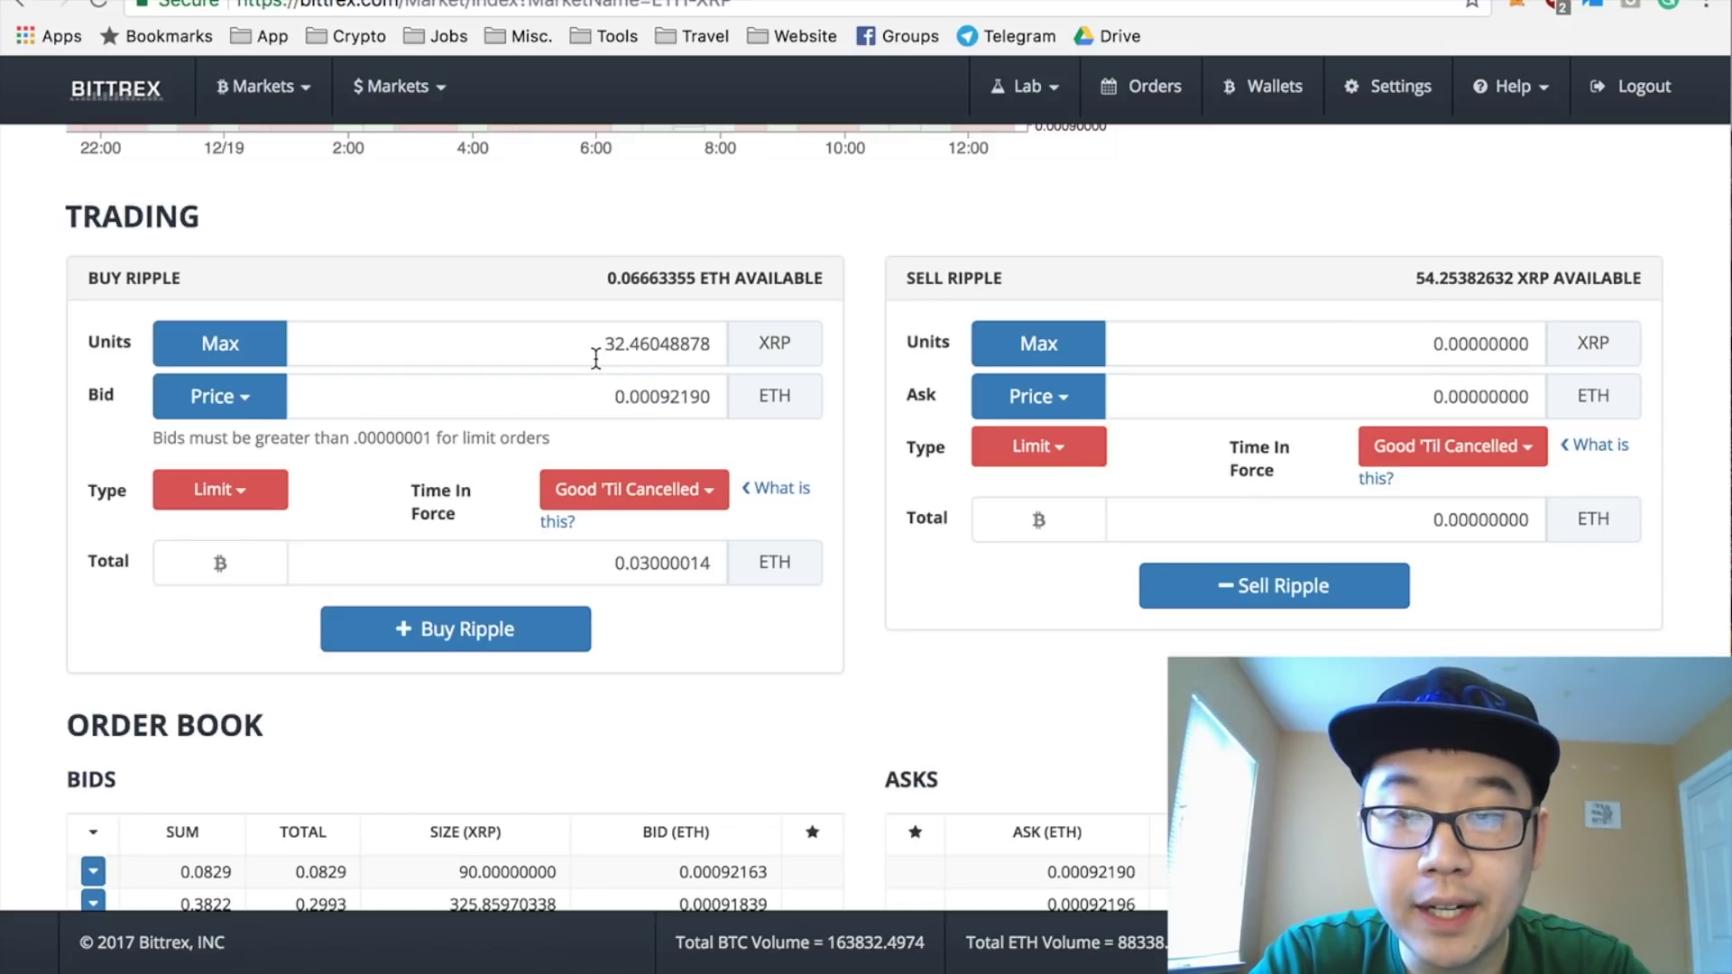
scroll(565, 458, "down", 2)
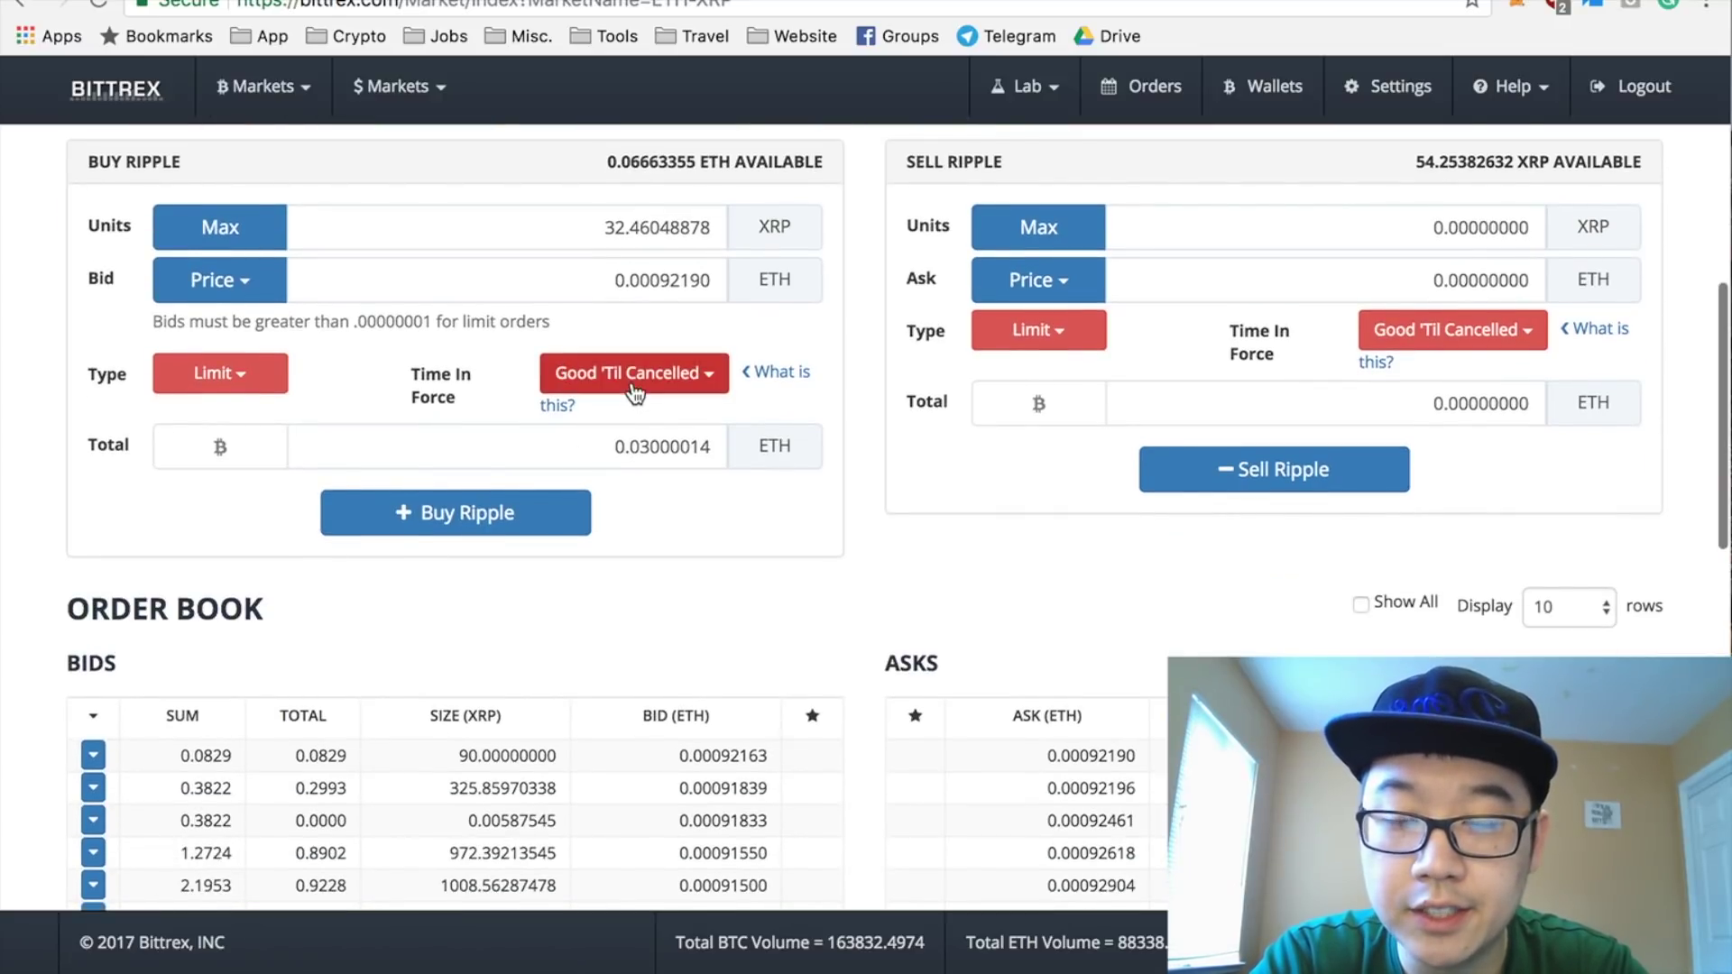
left_click(246, 379)
left_click(251, 388)
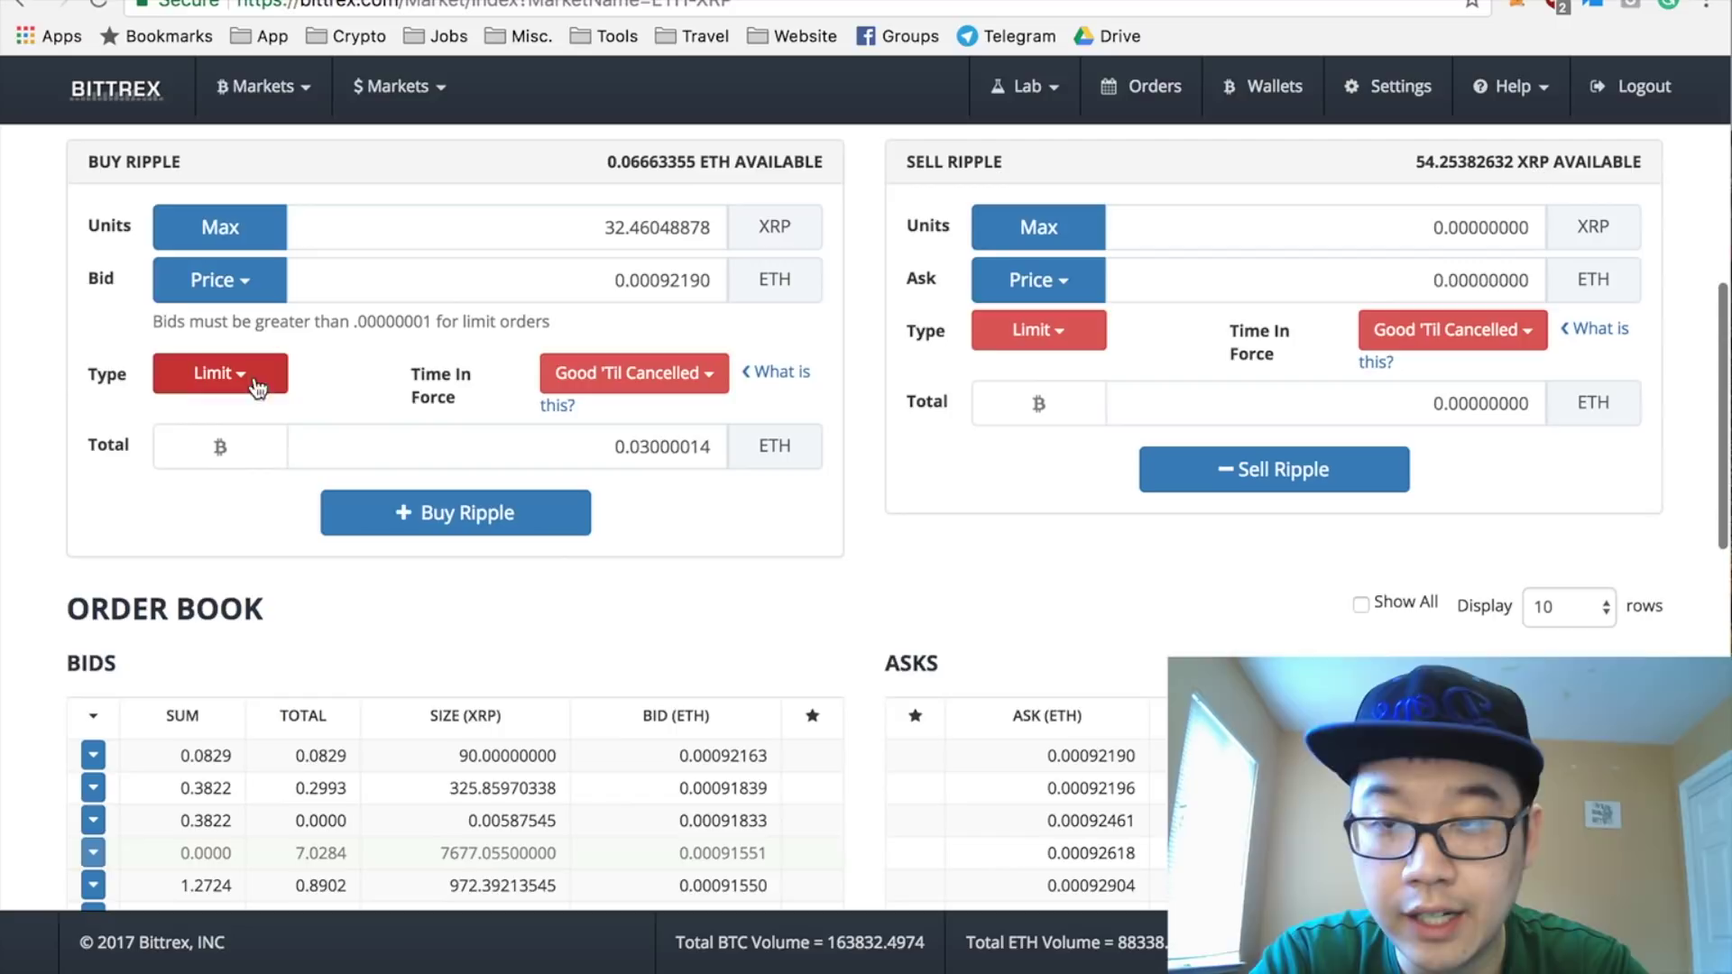
scroll(408, 426, "up", 1)
scroll(409, 426, "down", 1)
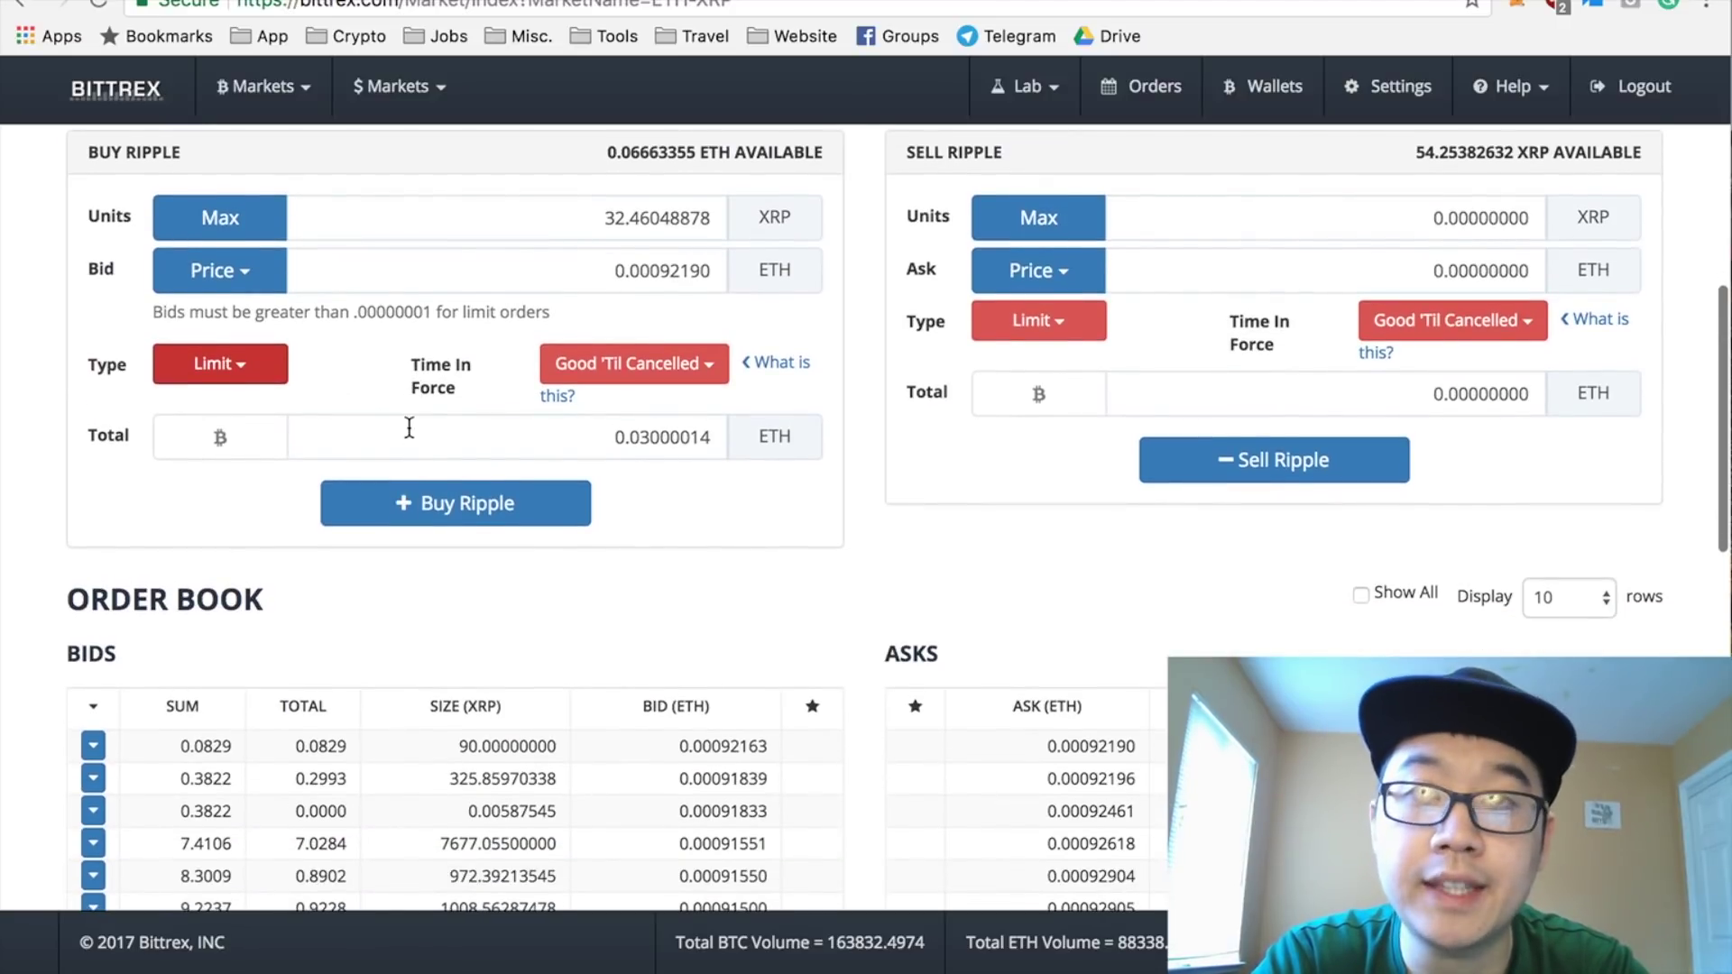
Step: Submit and confirm the limit buy of 32.46048878 XRP at 0.00092190 ETH
scroll(409, 433, "down", 1)
left_click(455, 482)
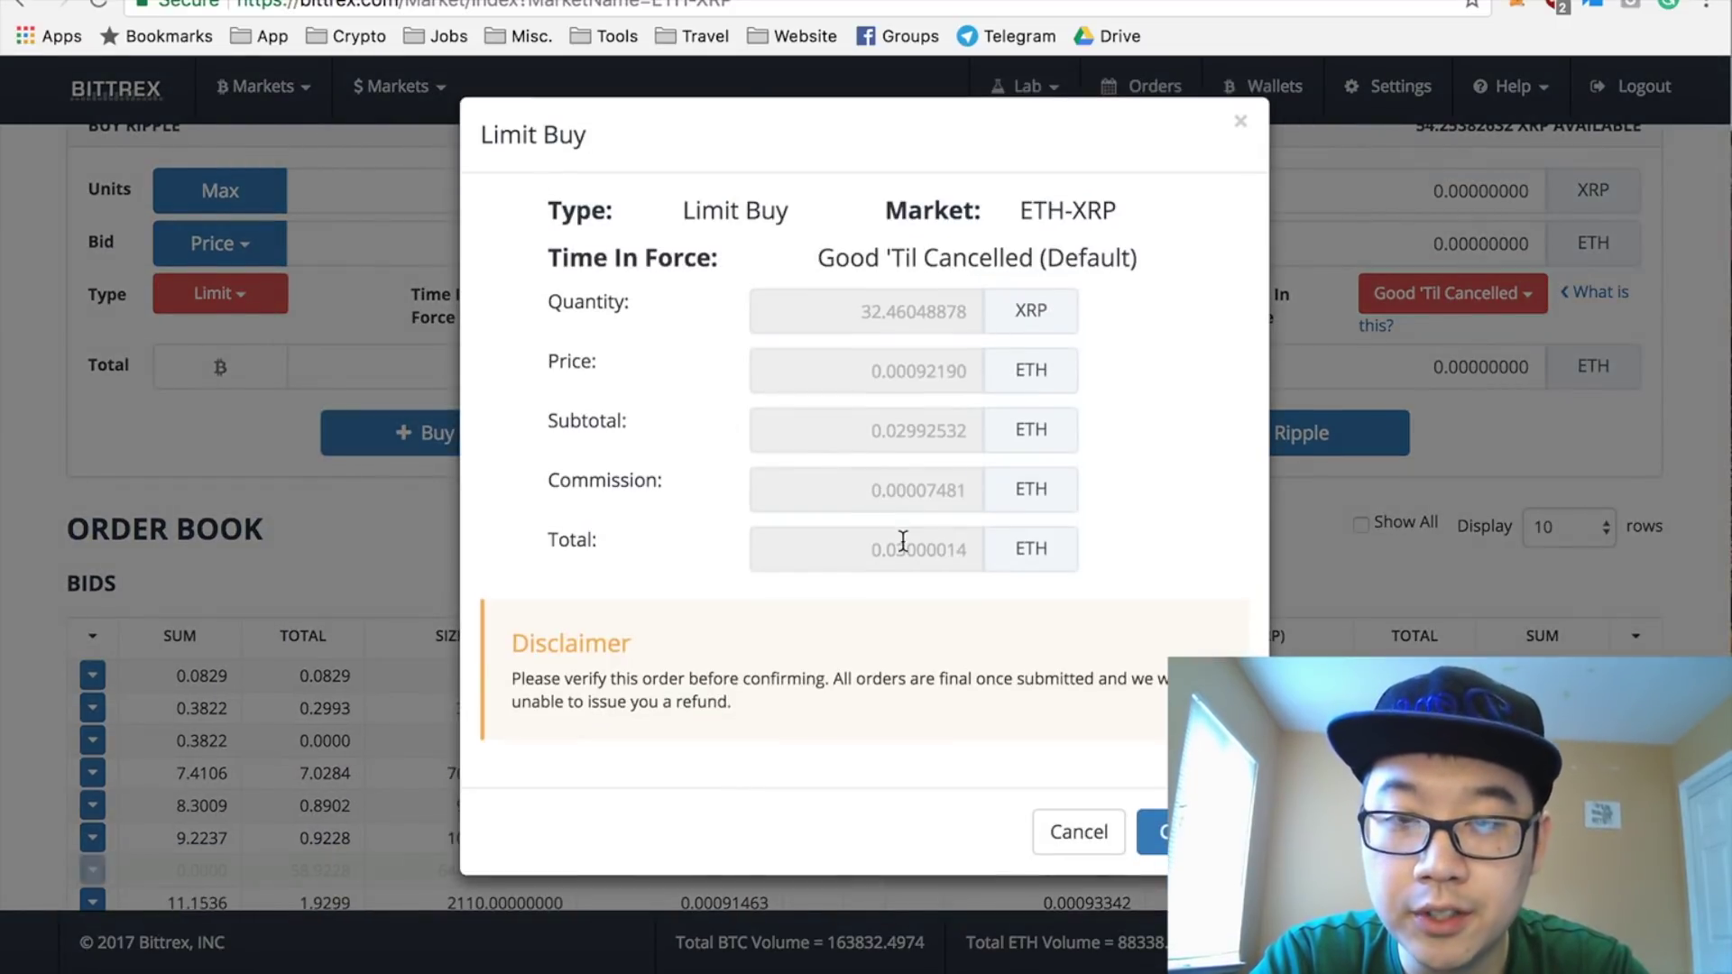
left_click(1146, 830)
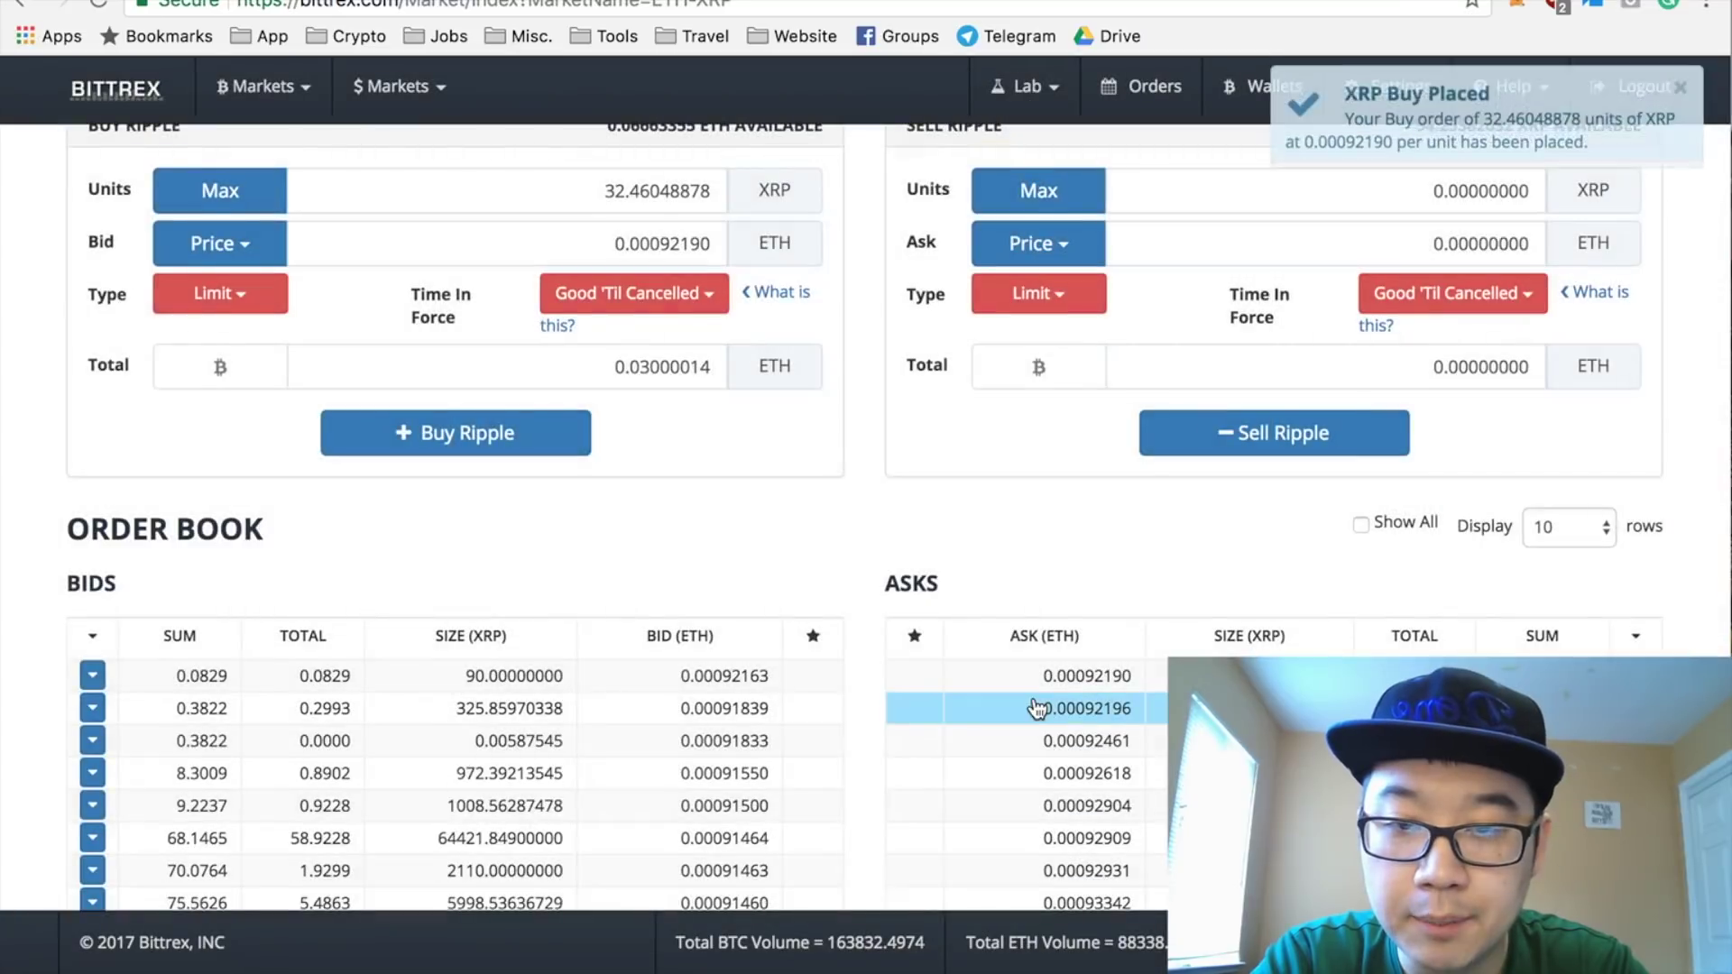
scroll(1038, 708, "down", 3)
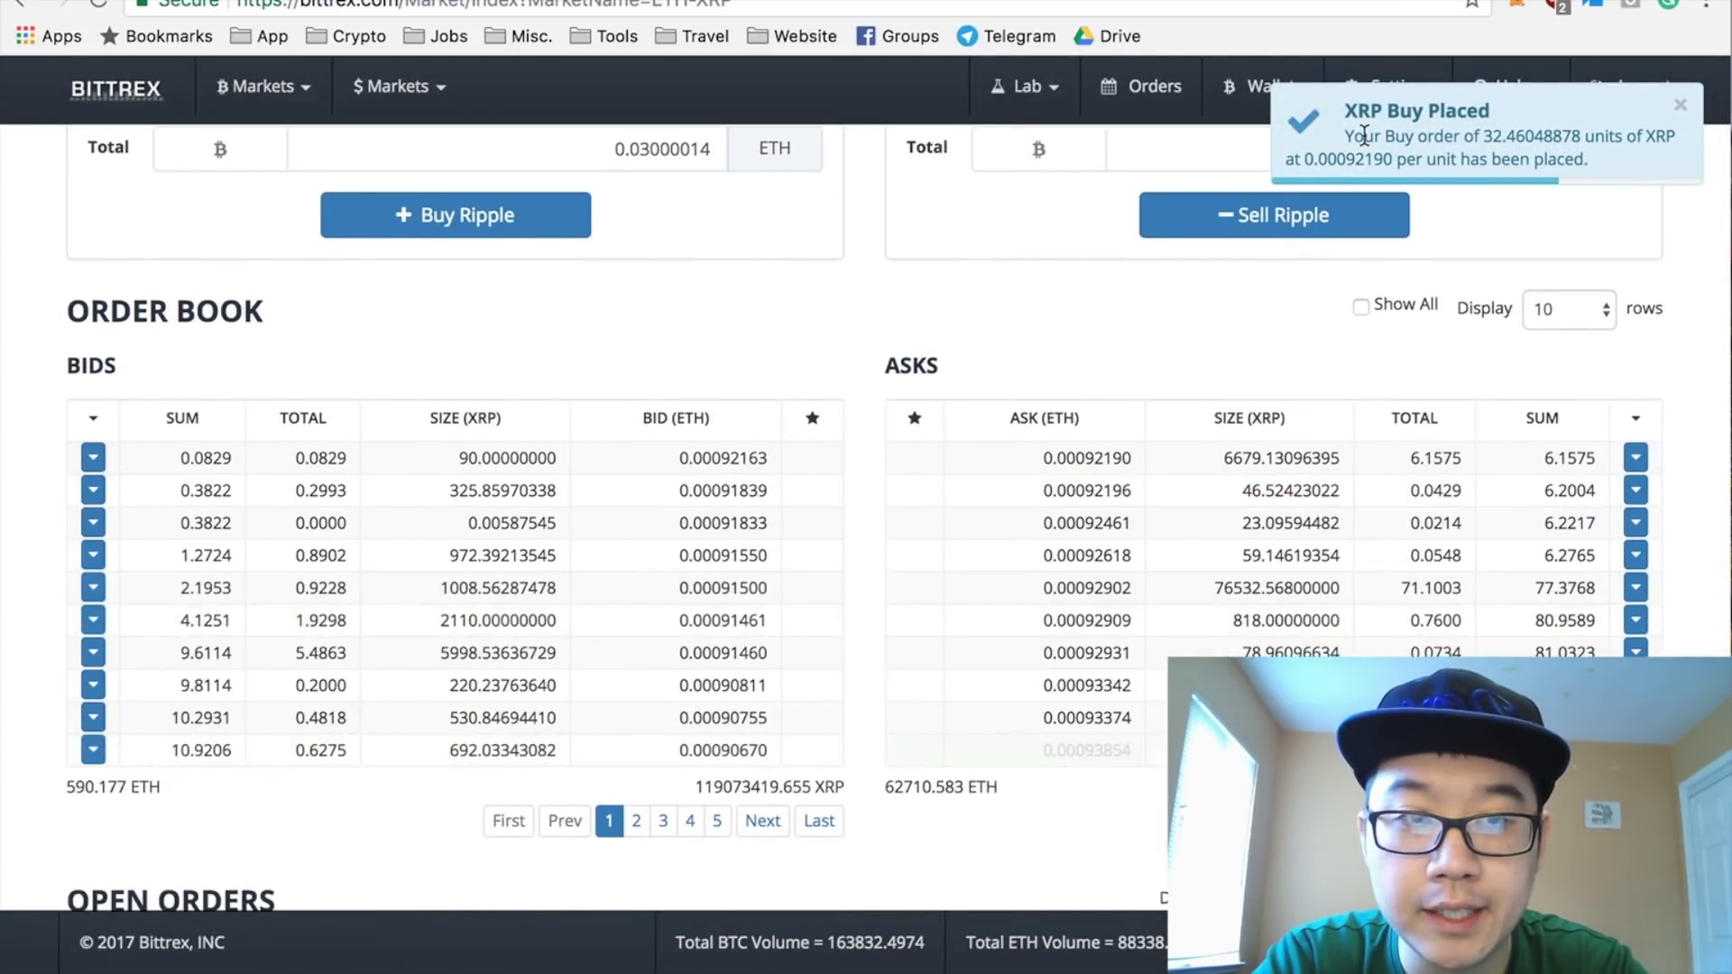
scroll(783, 516, "down", 1)
scroll(782, 511, "down", 10)
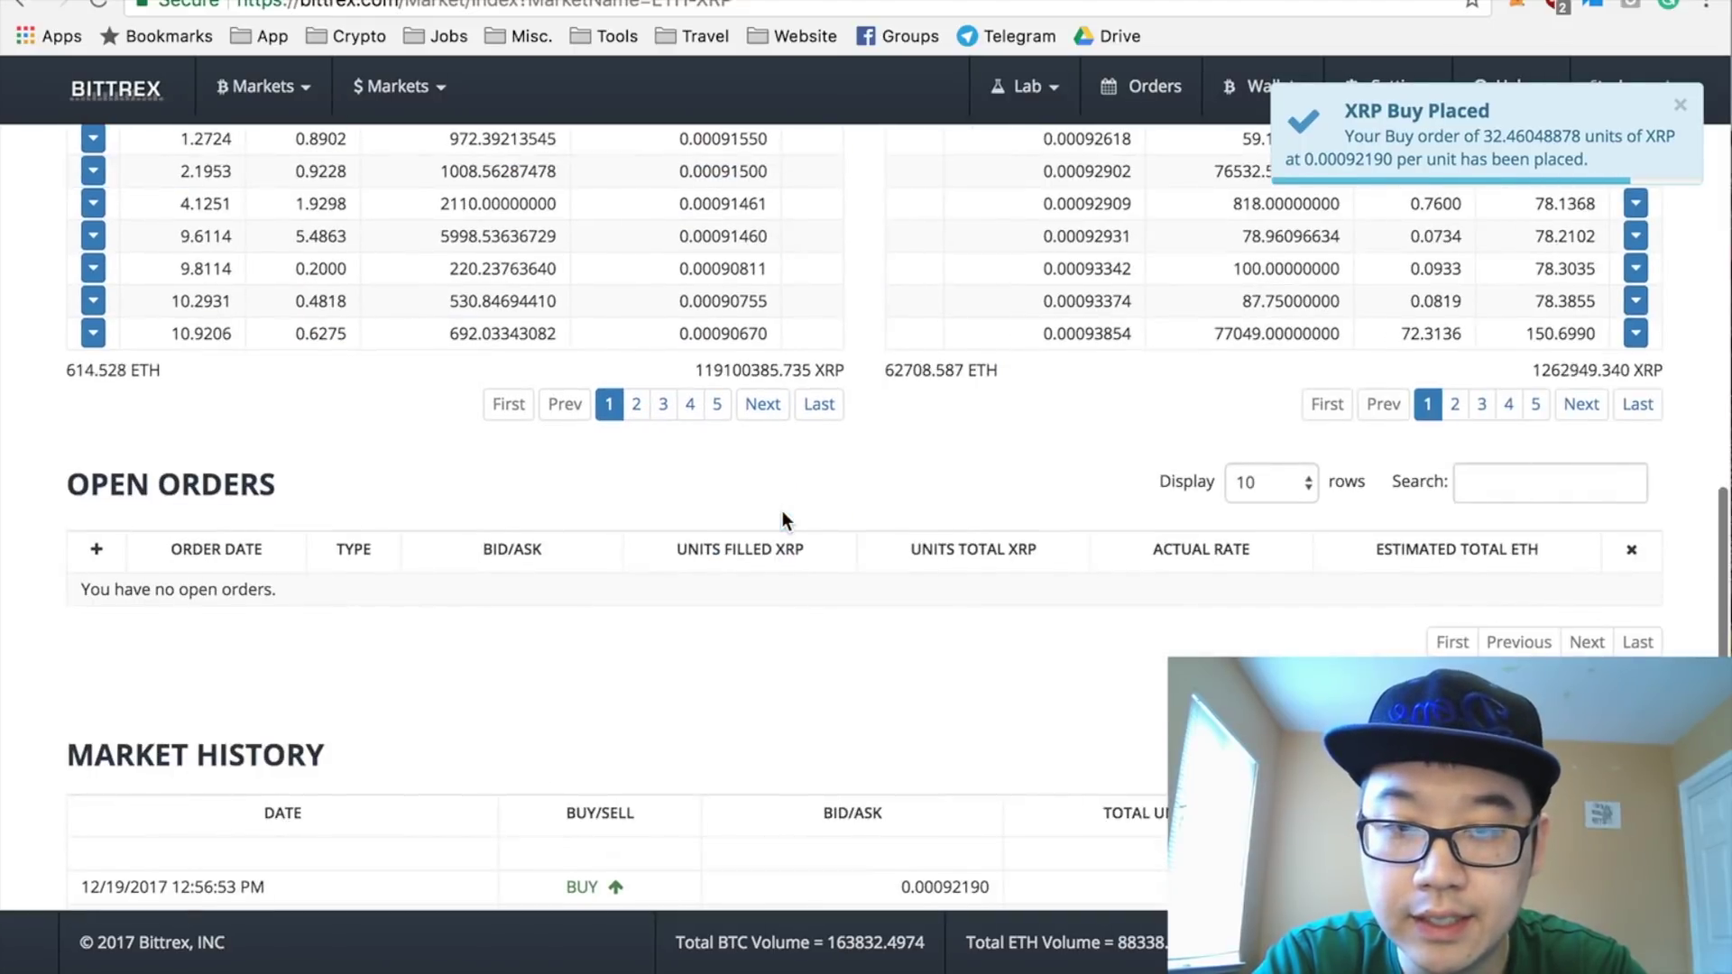
scroll(581, 457, "down", 2)
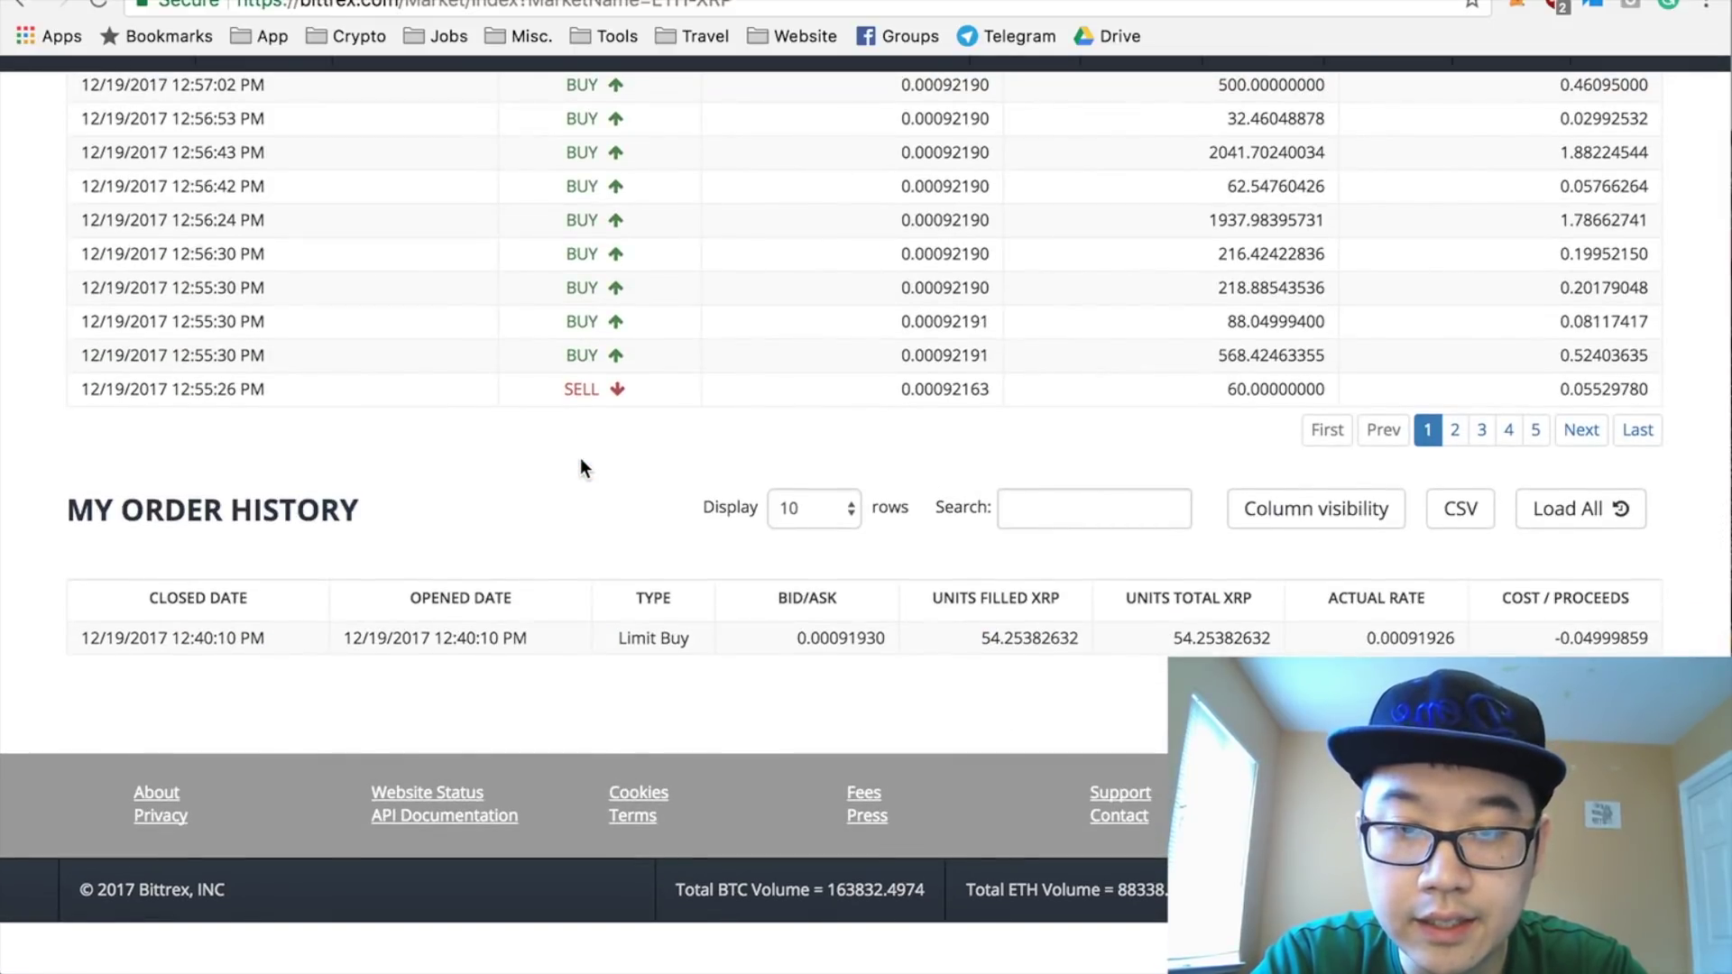
scroll(581, 458, "up", 10)
scroll(582, 467, "up", 1)
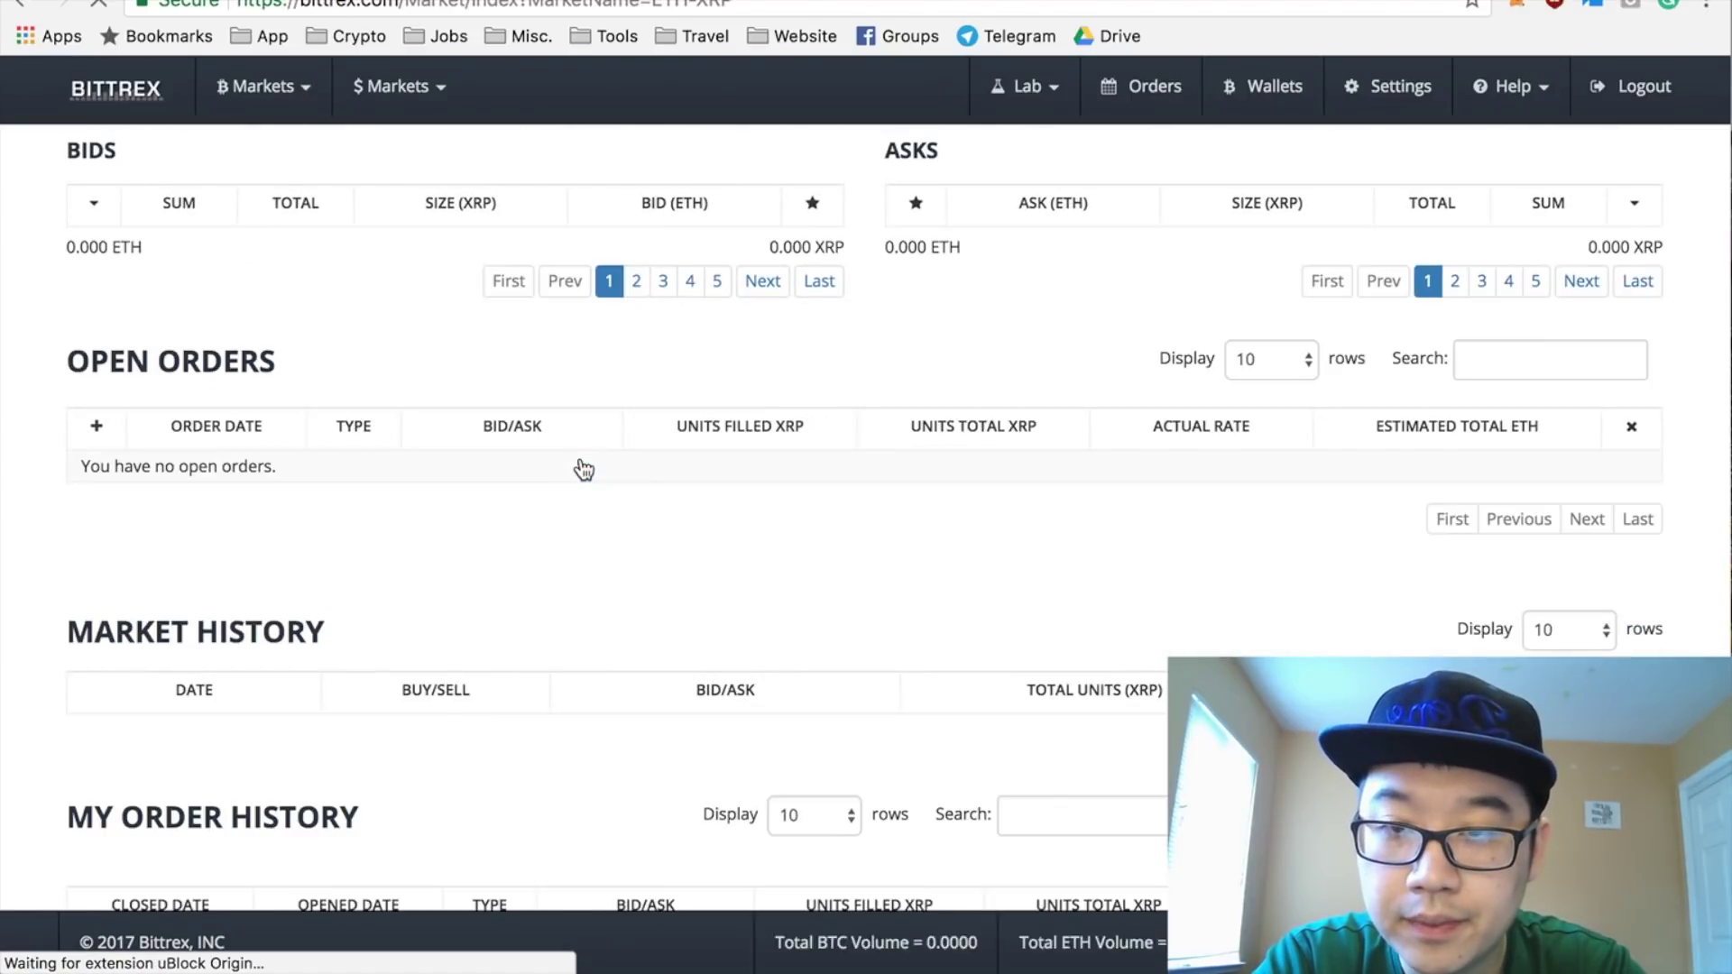
scroll(775, 654, "down", 5)
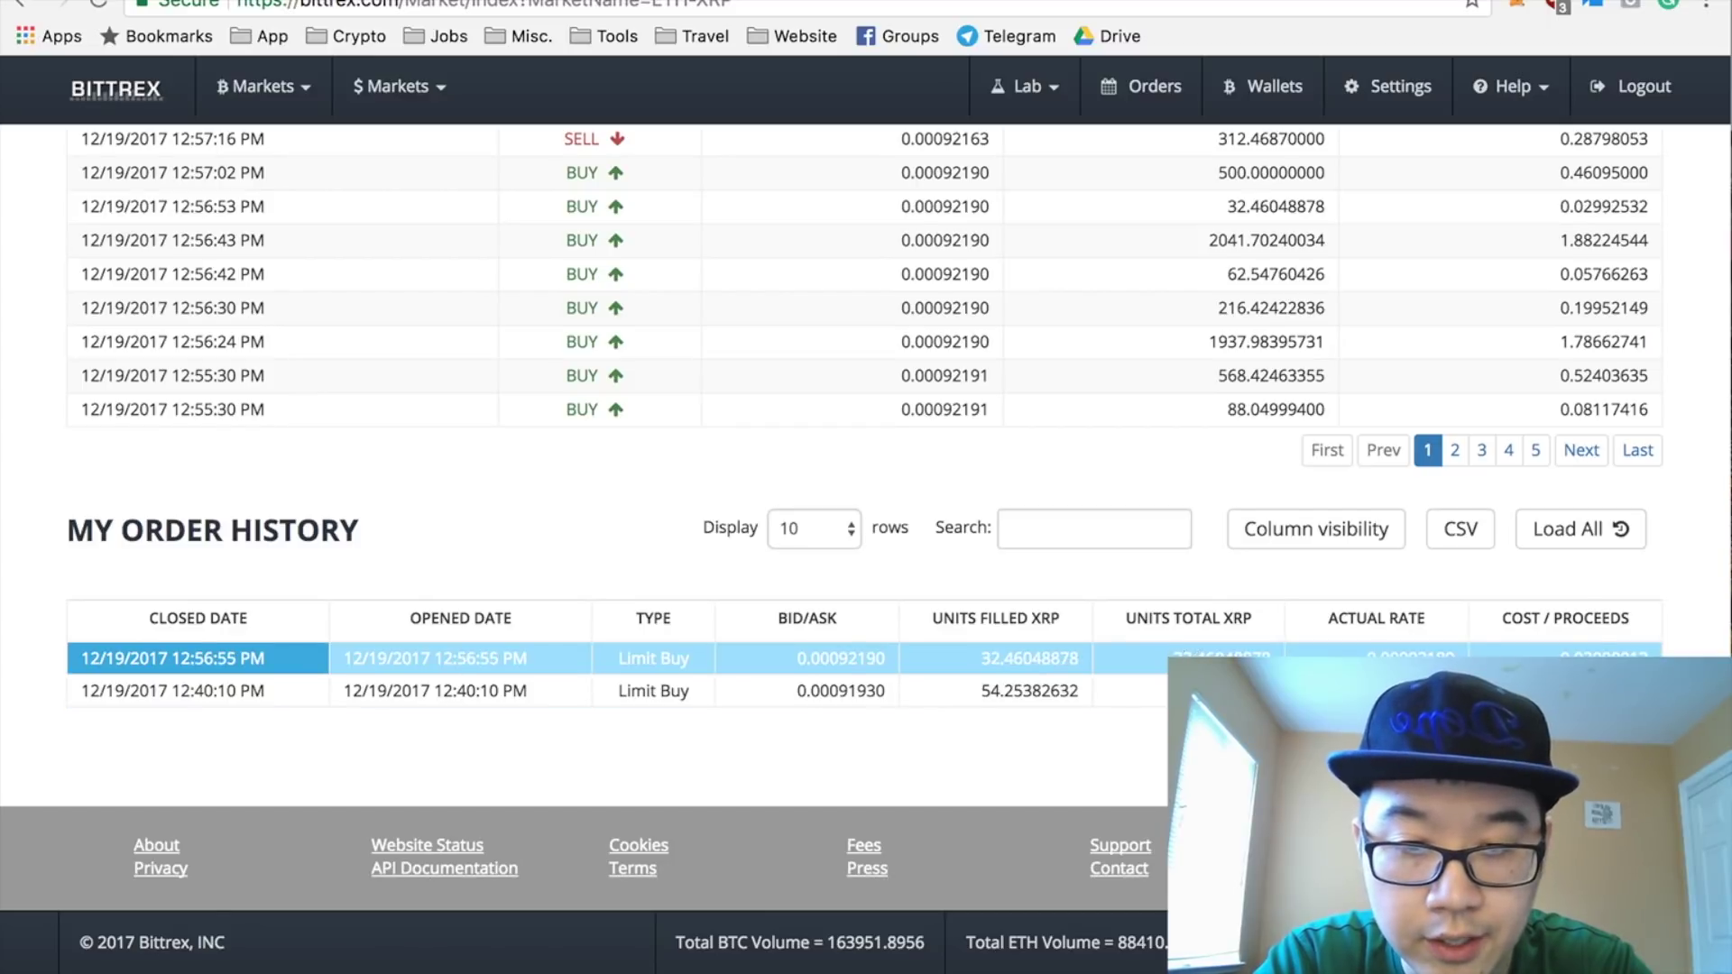
scroll(1195, 656, "up", 4)
scroll(262, 701, "up", 5)
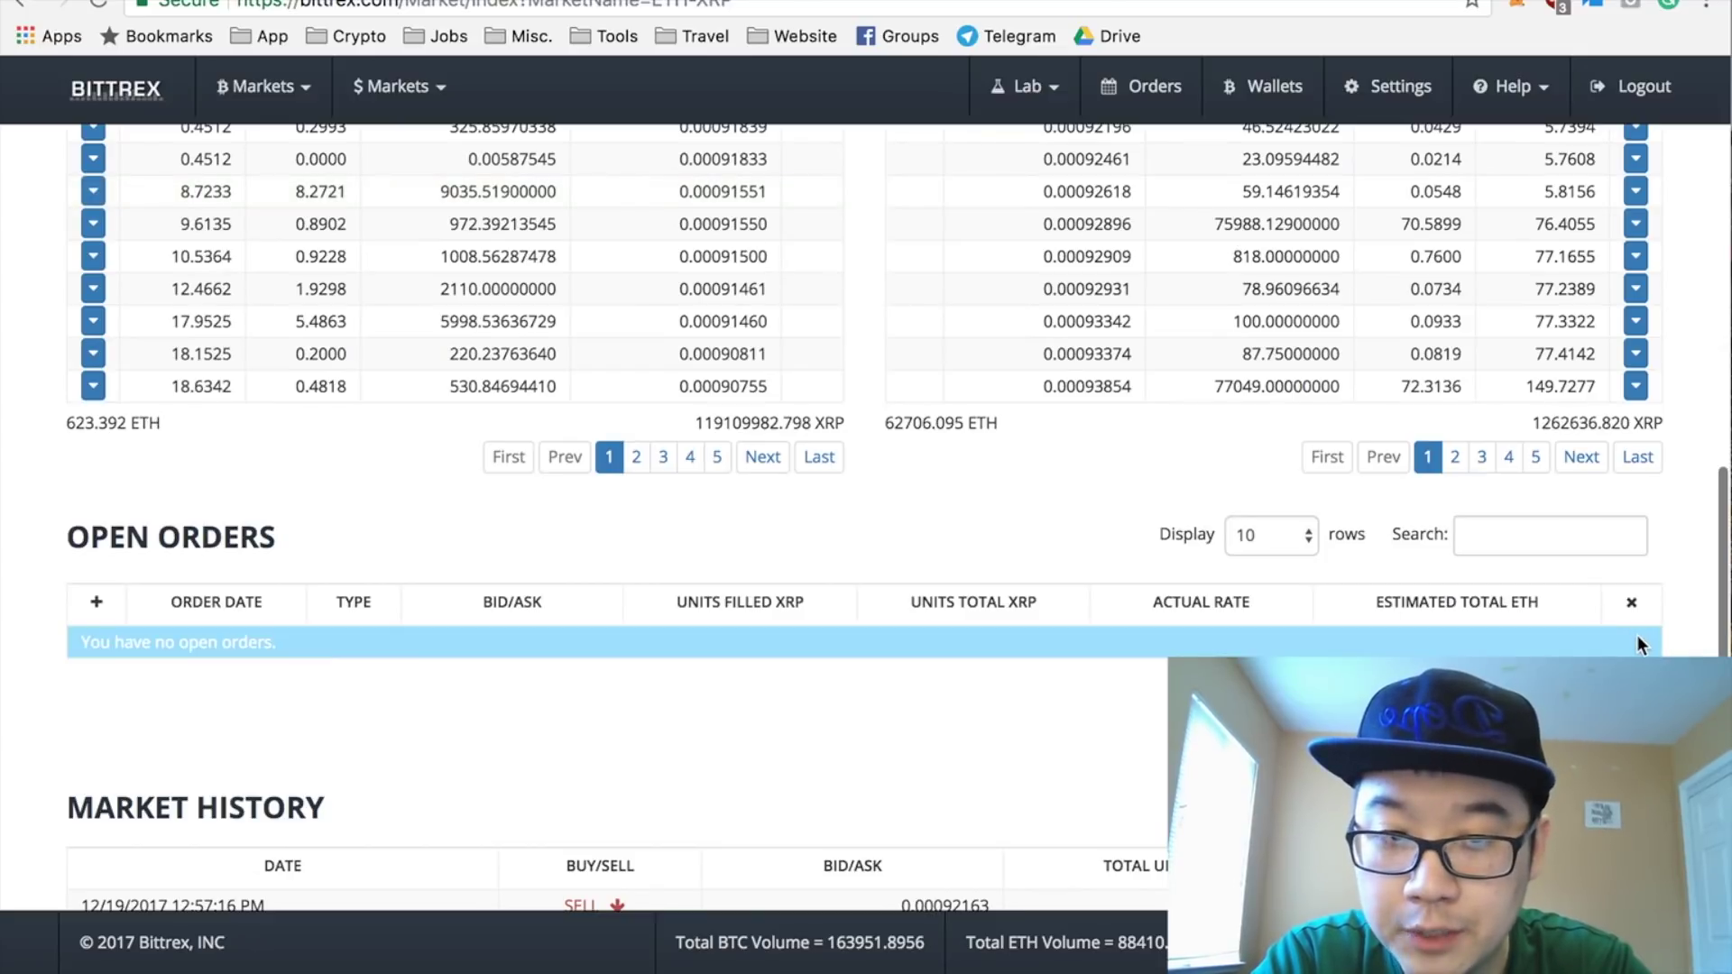
scroll(1637, 636, "up", 2)
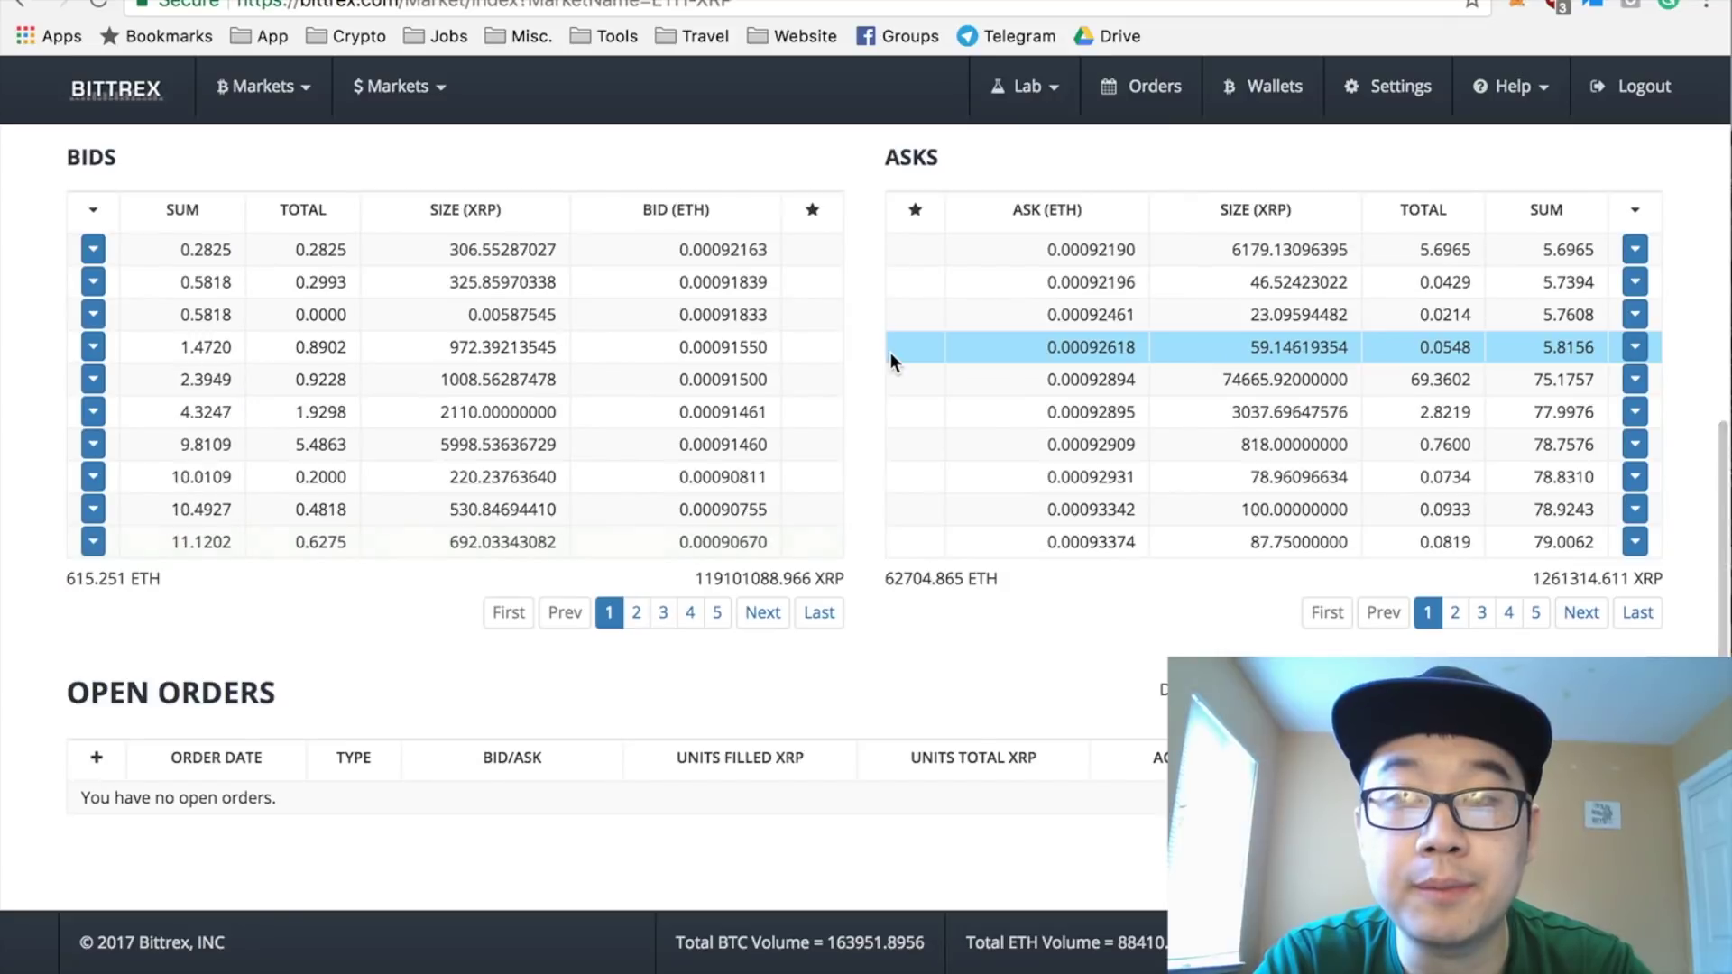
scroll(766, 729, "down", 1)
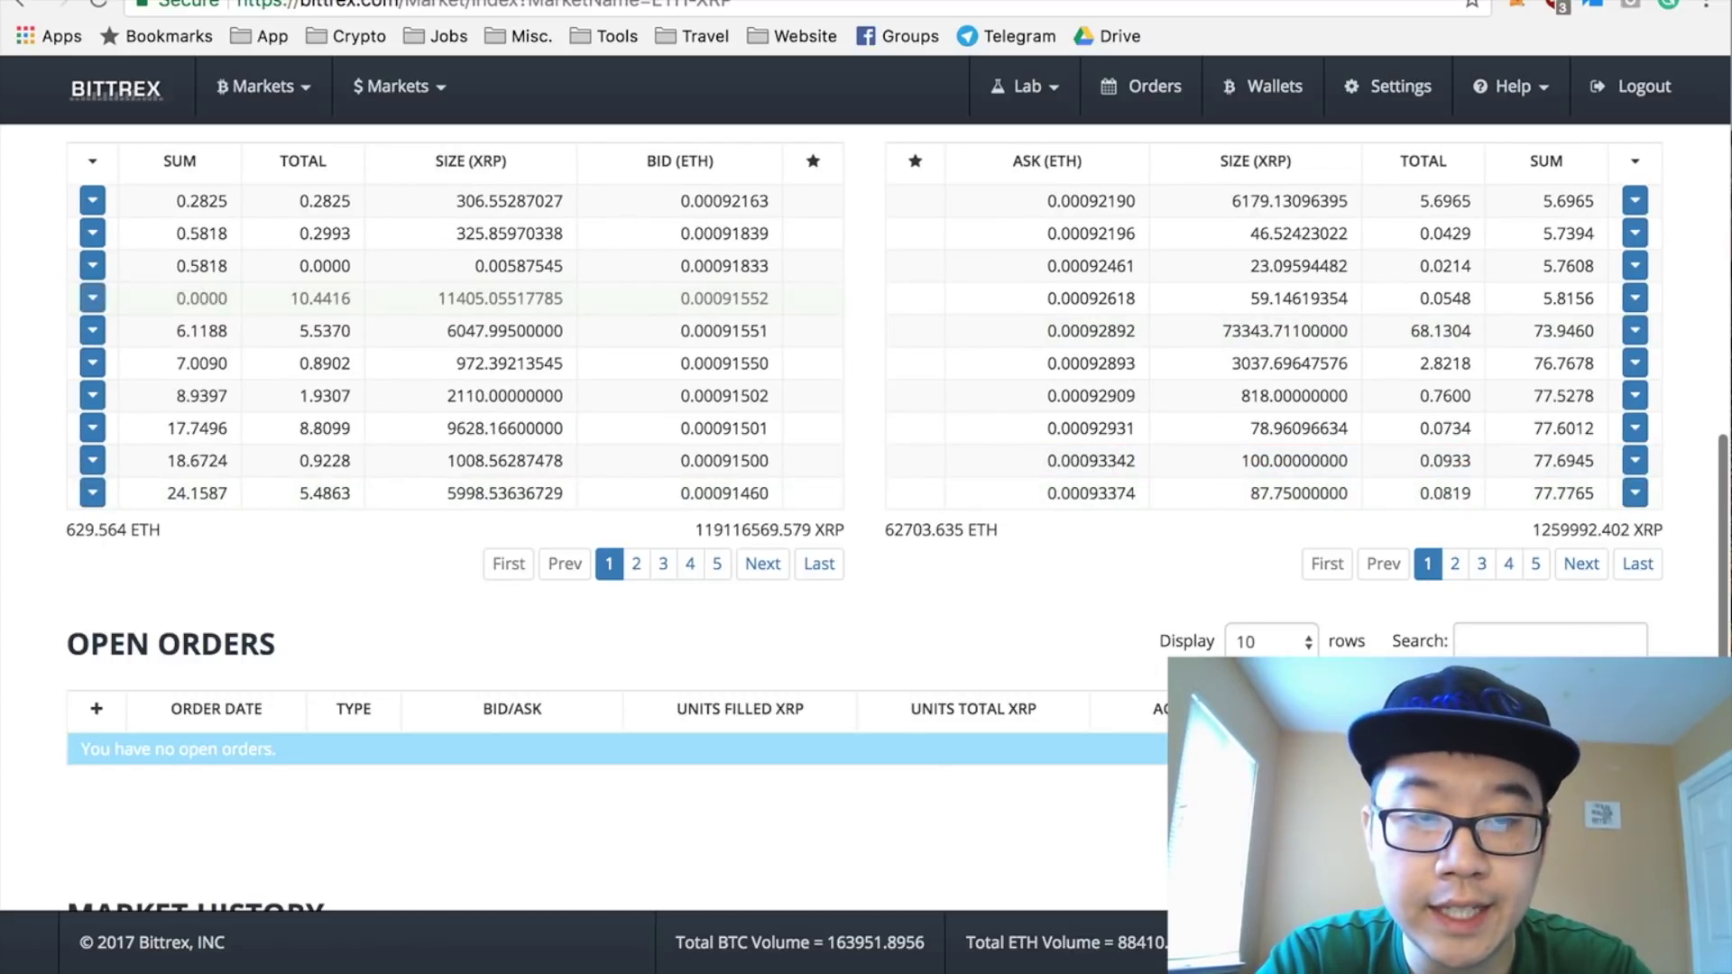
scroll(928, 434, "up", 5)
scroll(928, 435, "up", 1)
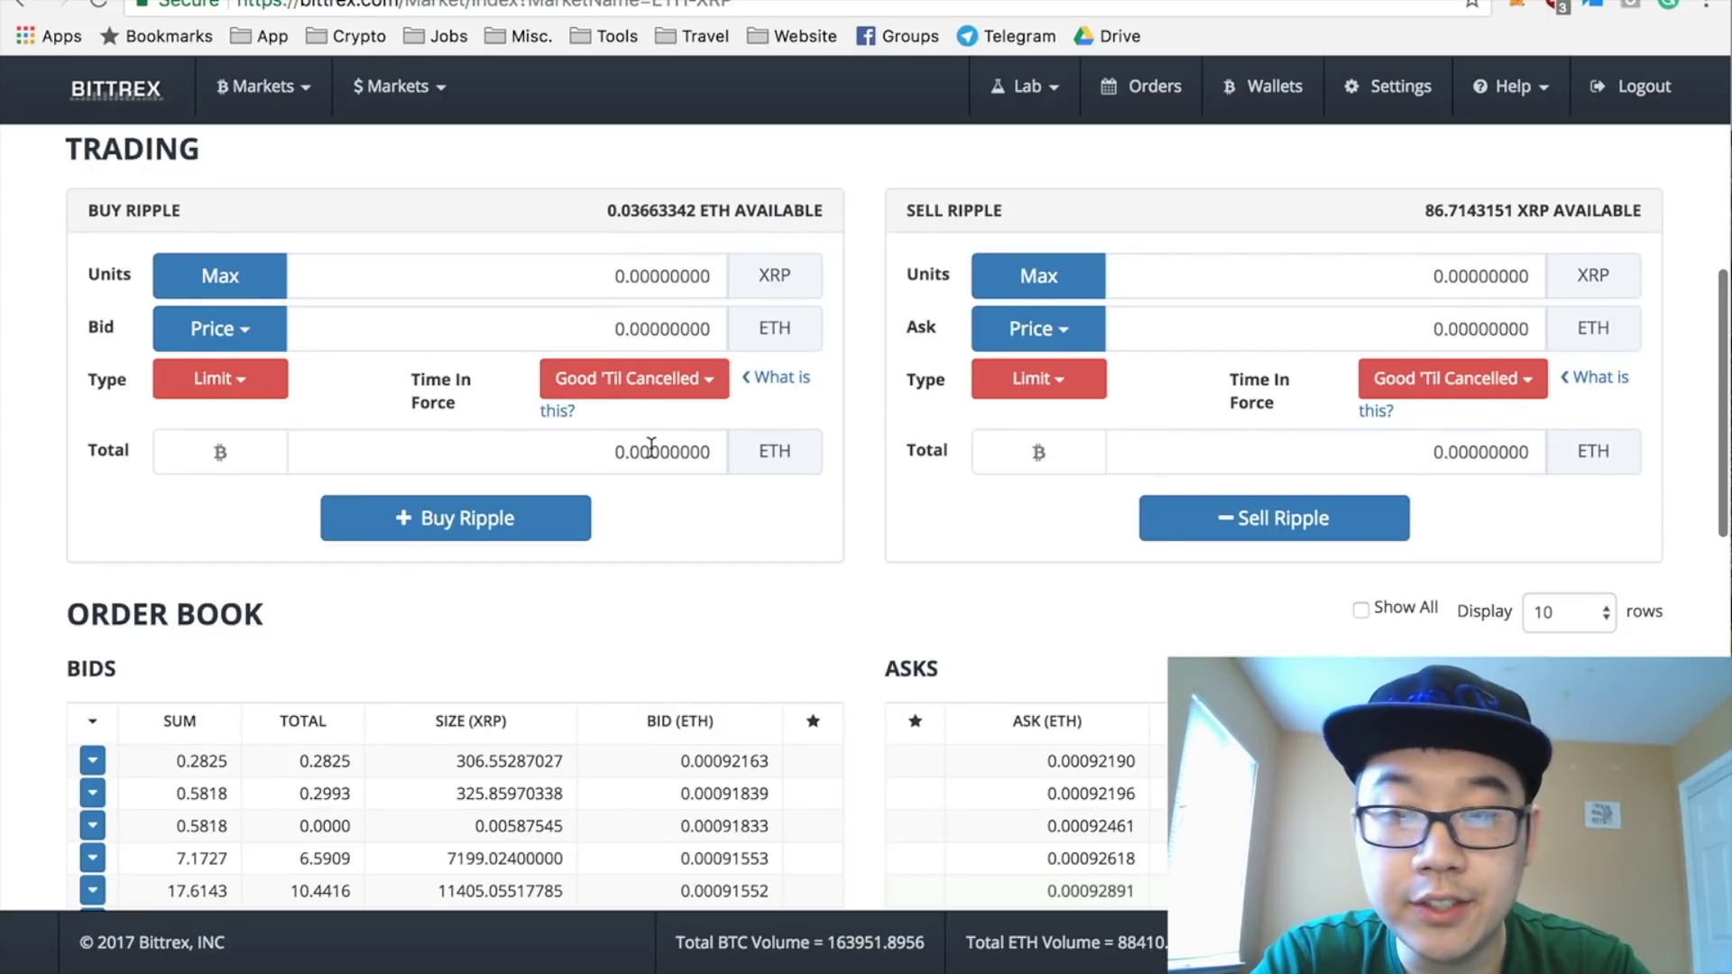
left_click(209, 328)
left_click(653, 548)
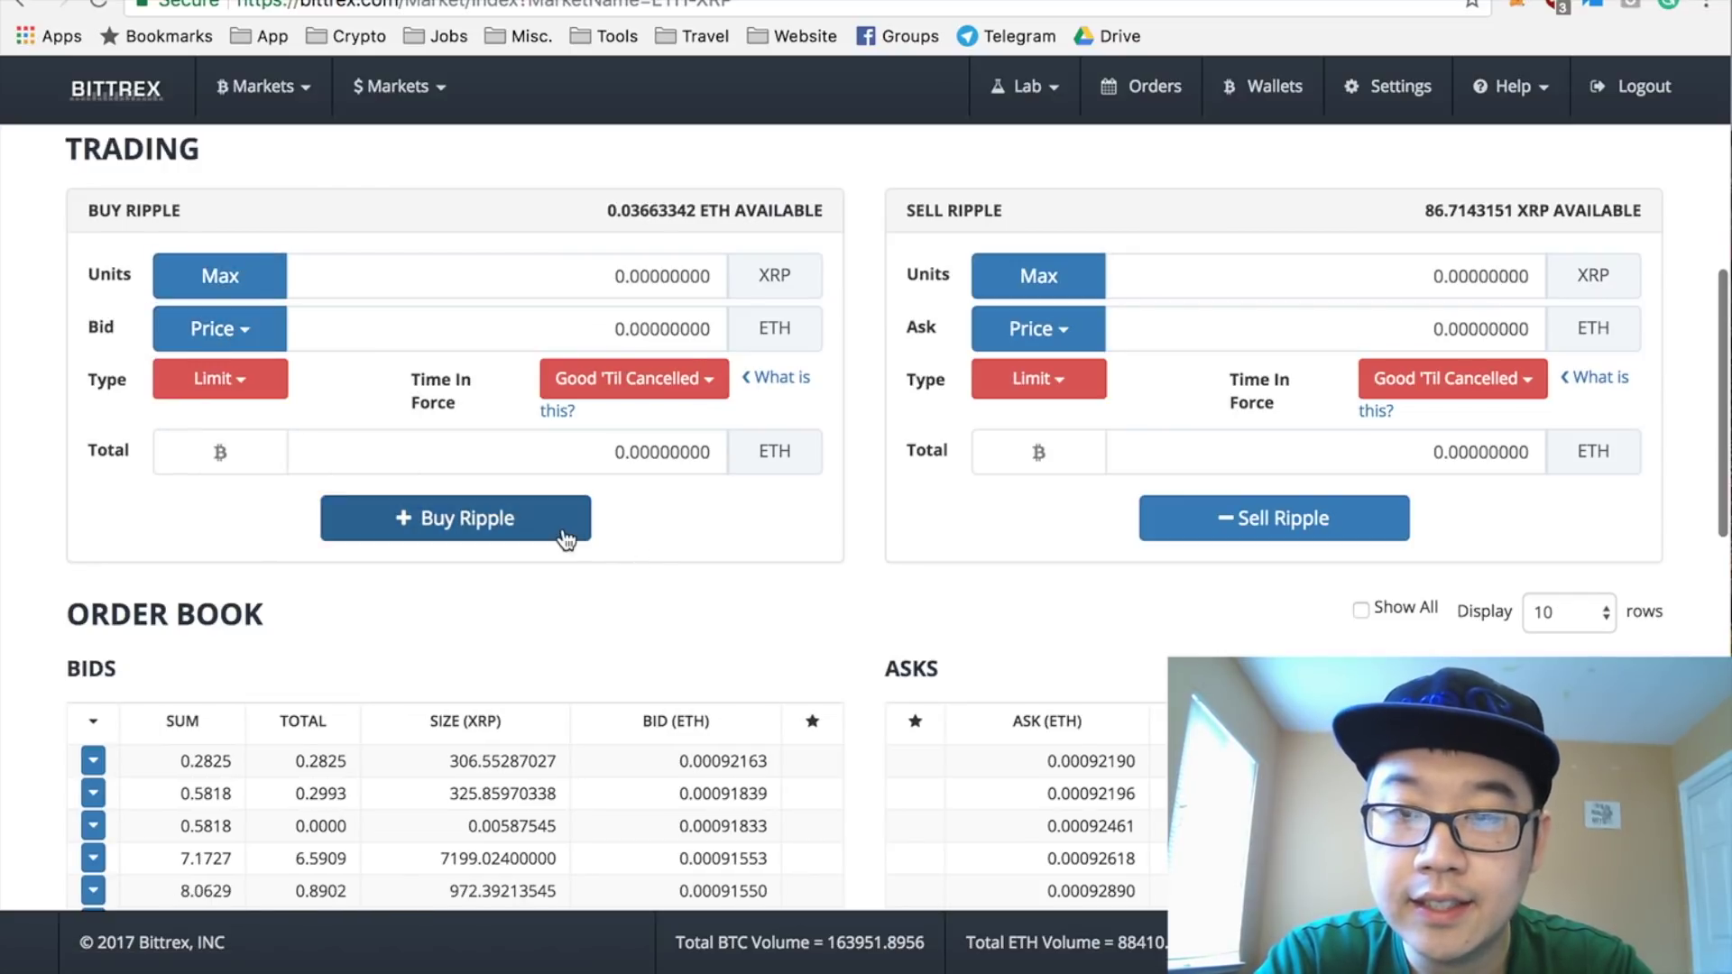
scroll(760, 710, "down", 2)
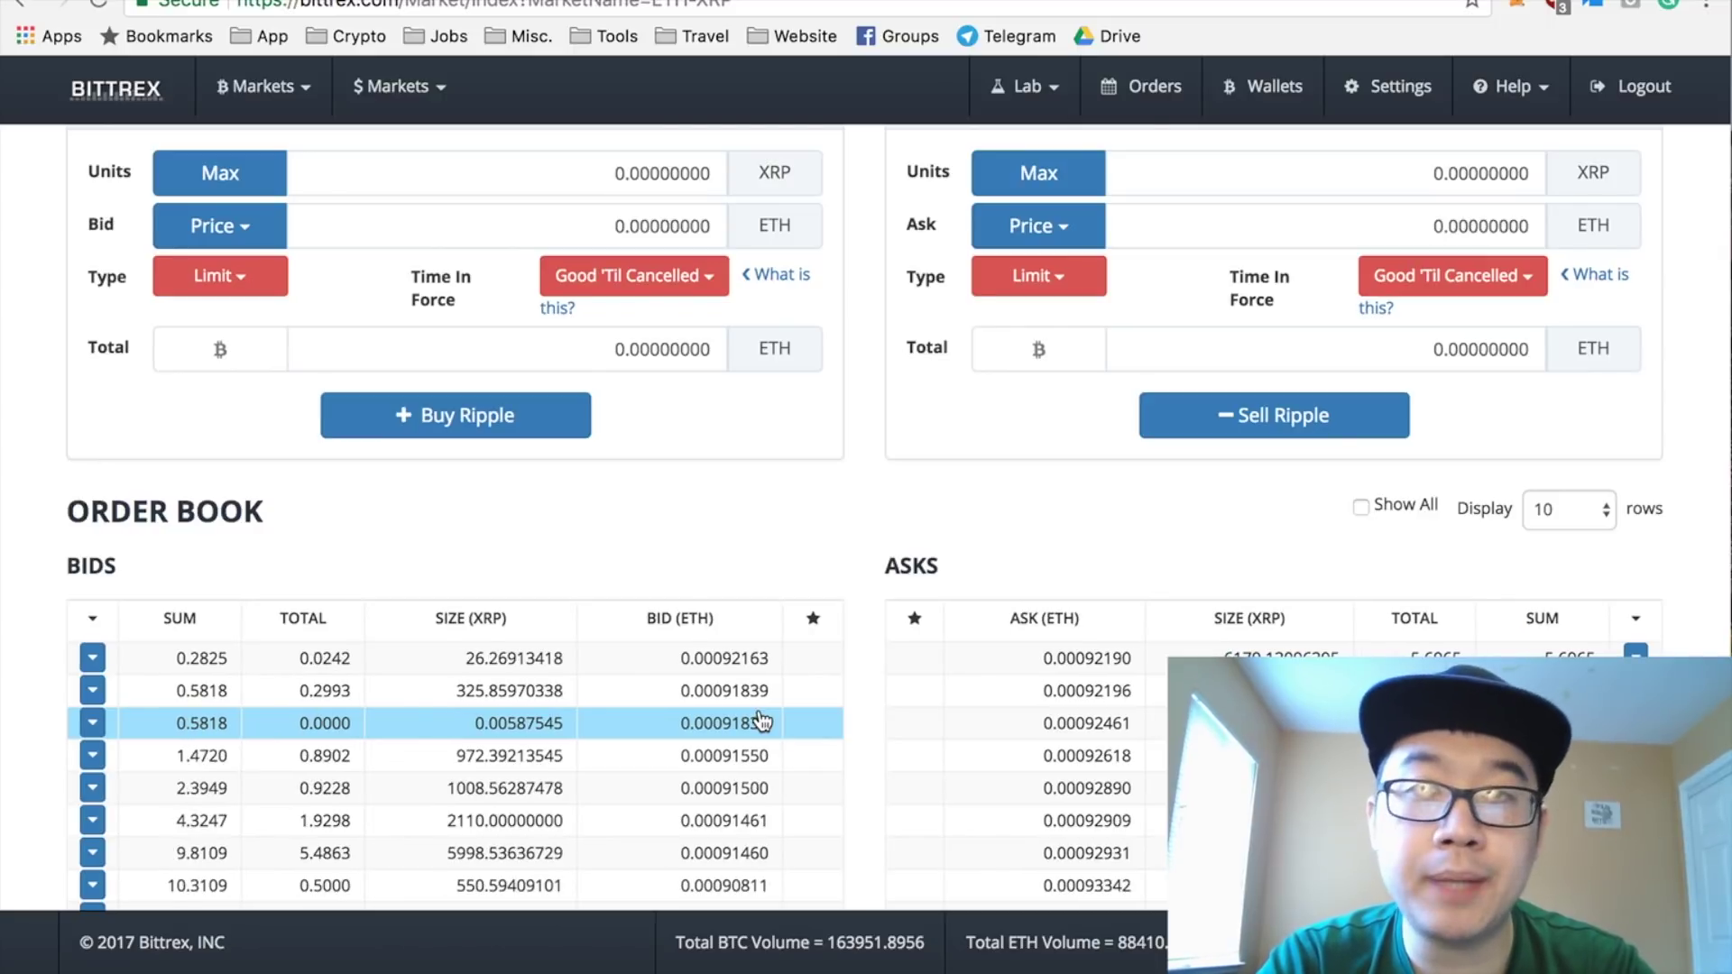
scroll(762, 719, "down", 1)
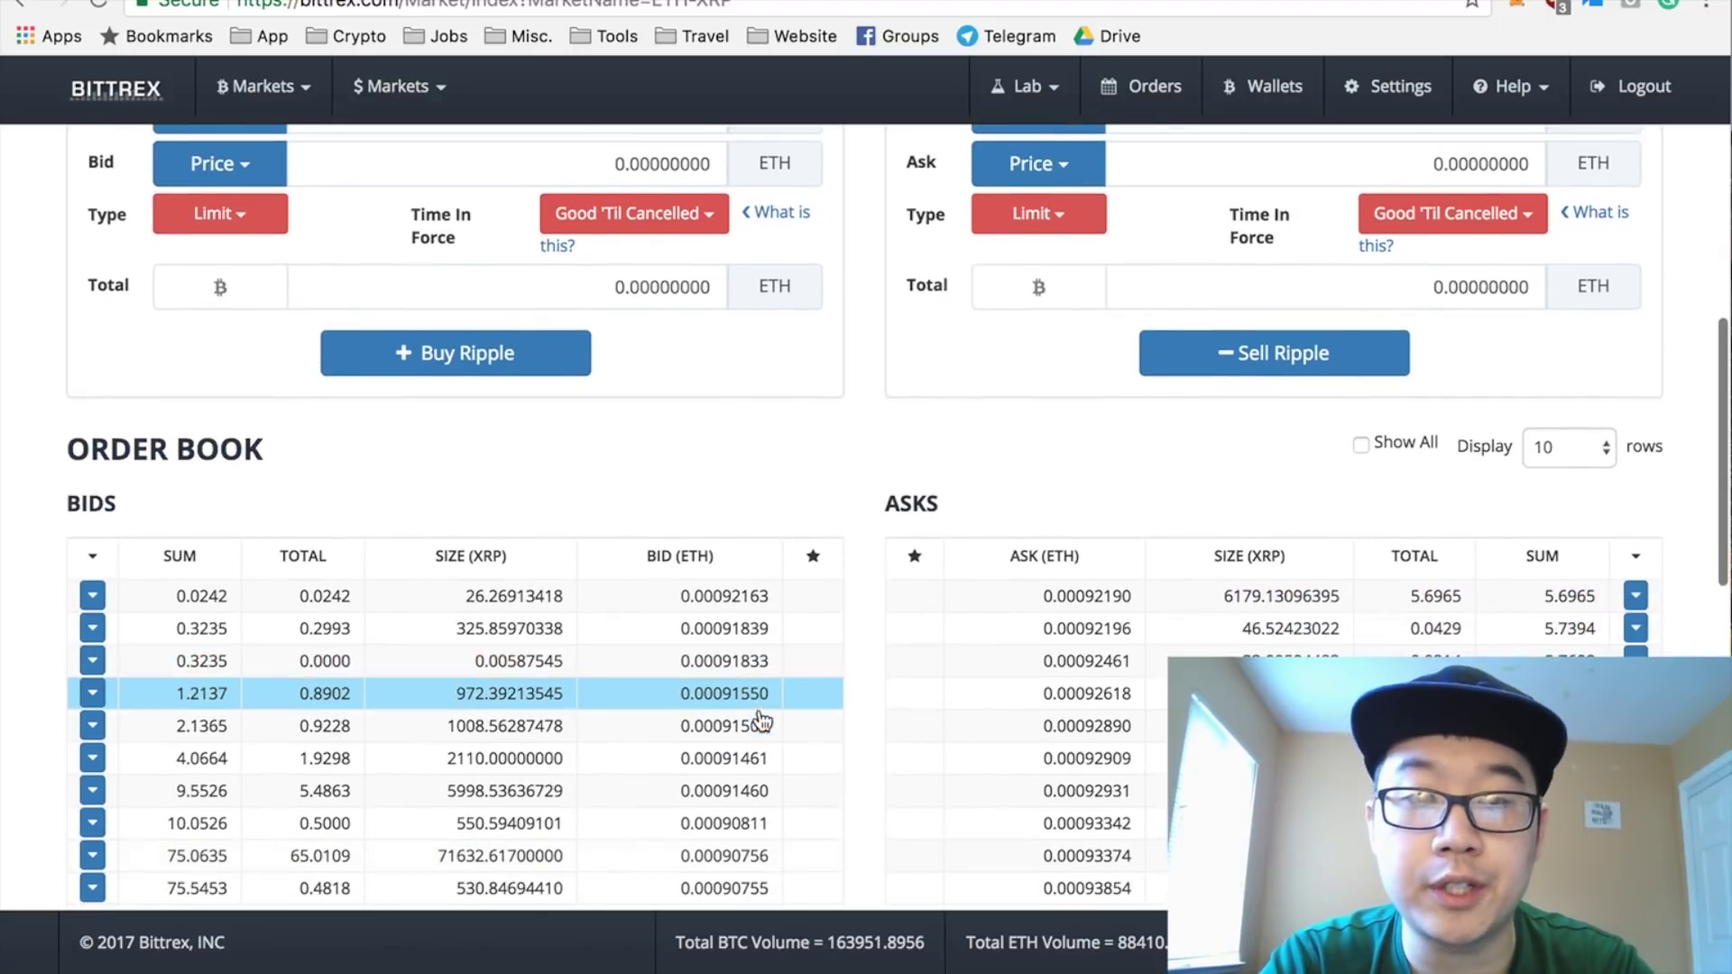
scroll(978, 480, "up", 4)
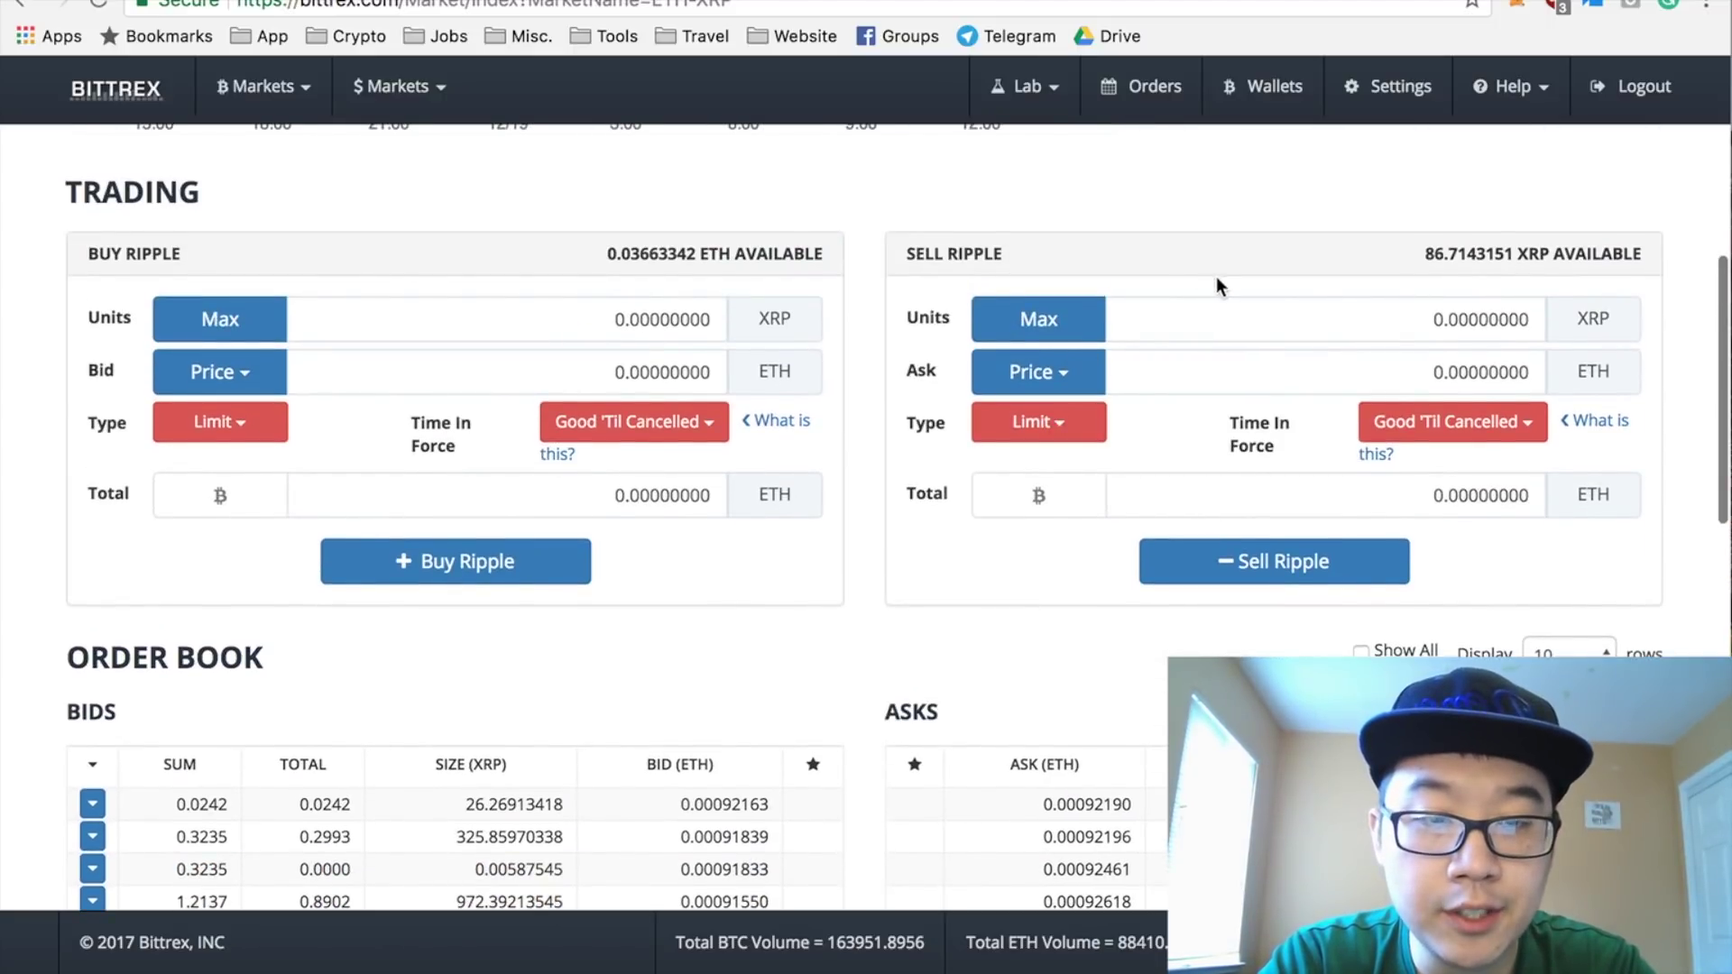
Step: Enter 50 XRP in Sell Units and set the Ask to the bid 0.00091460 ETH
left_click(1050, 373)
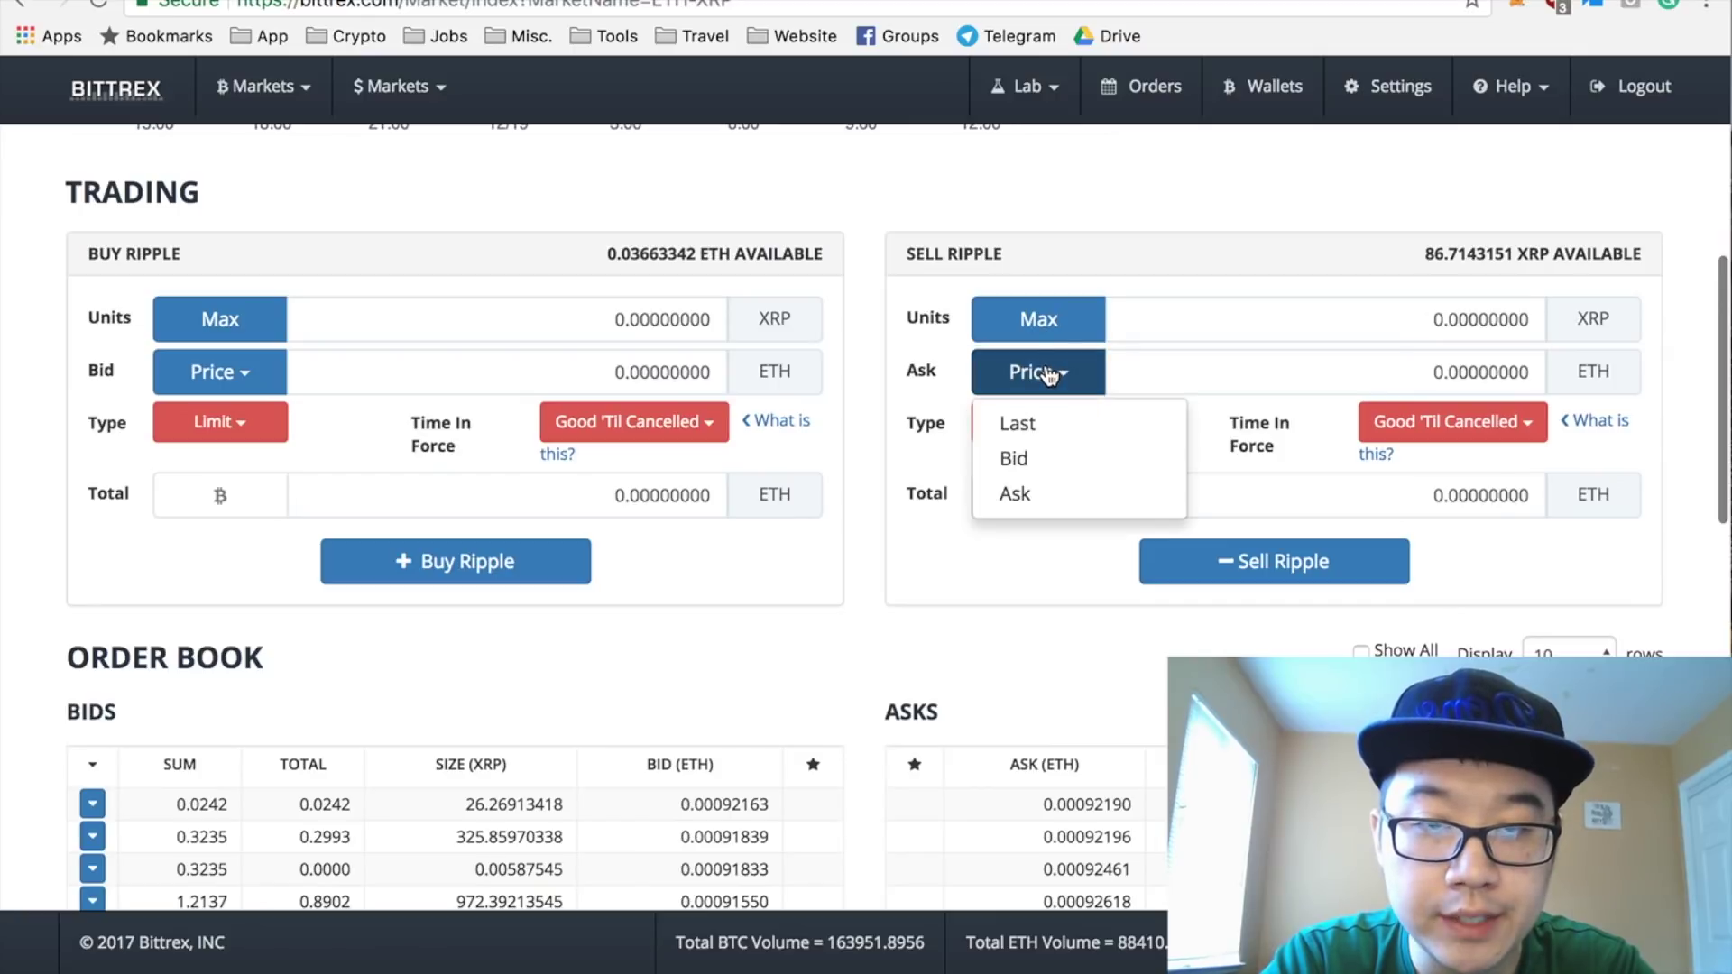
left_click(1011, 541)
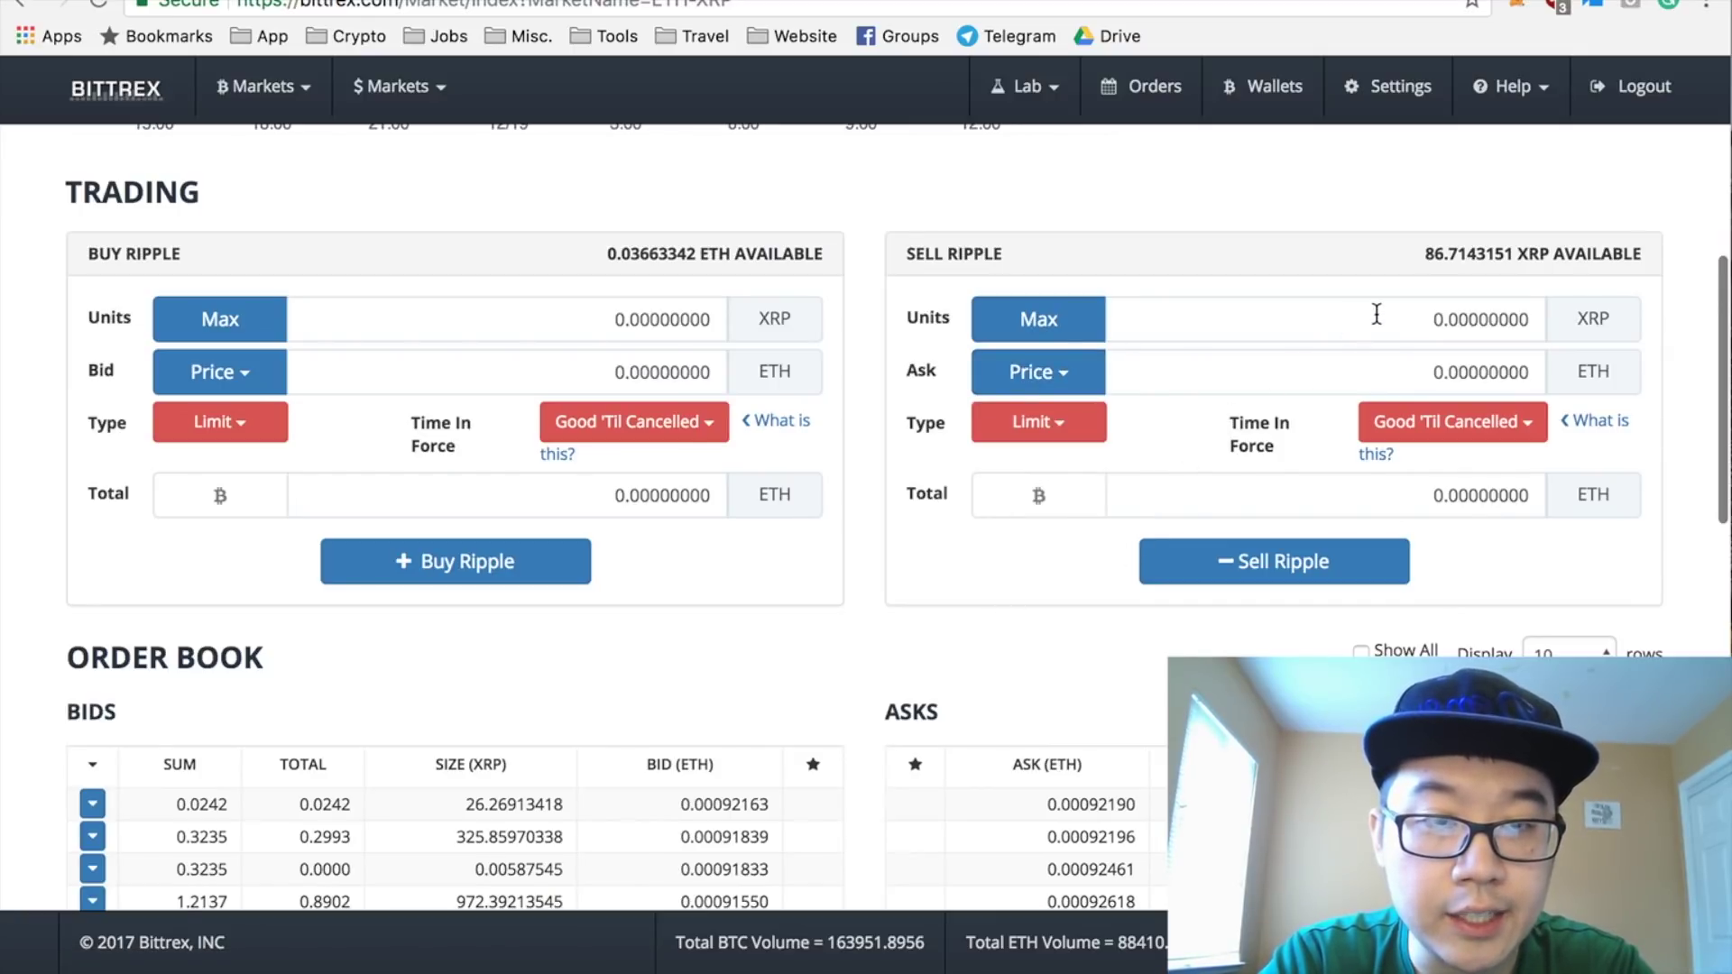
left_click_drag(1377, 314, 1545, 320)
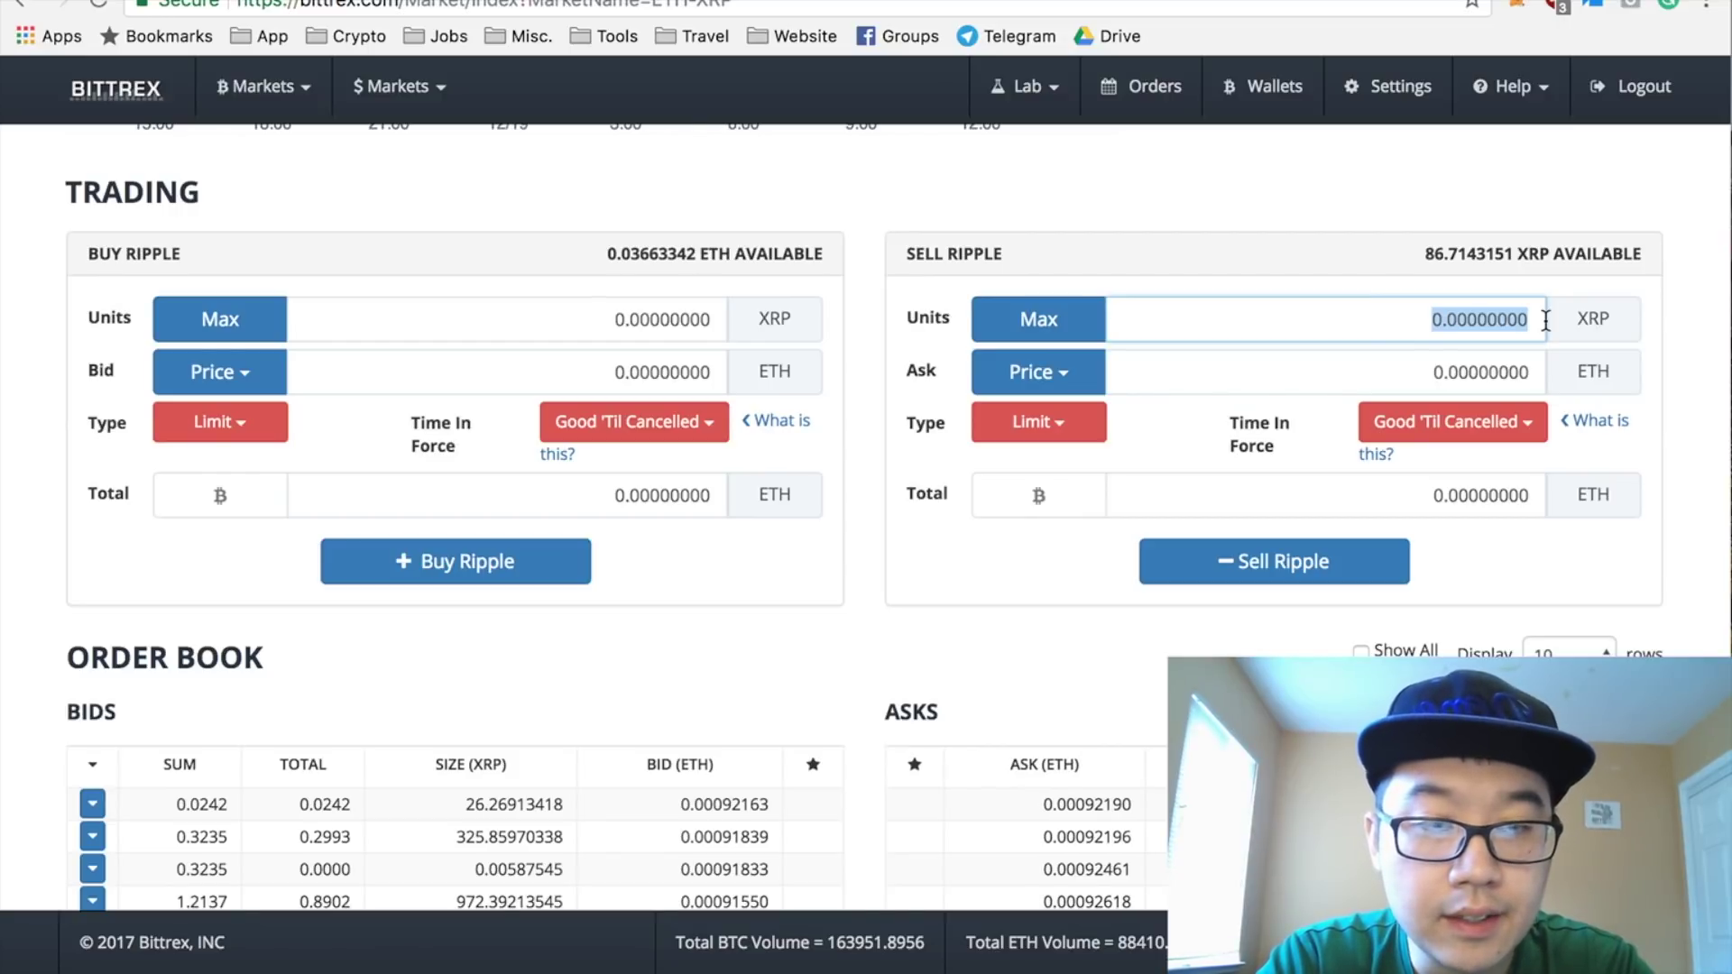
type("50")
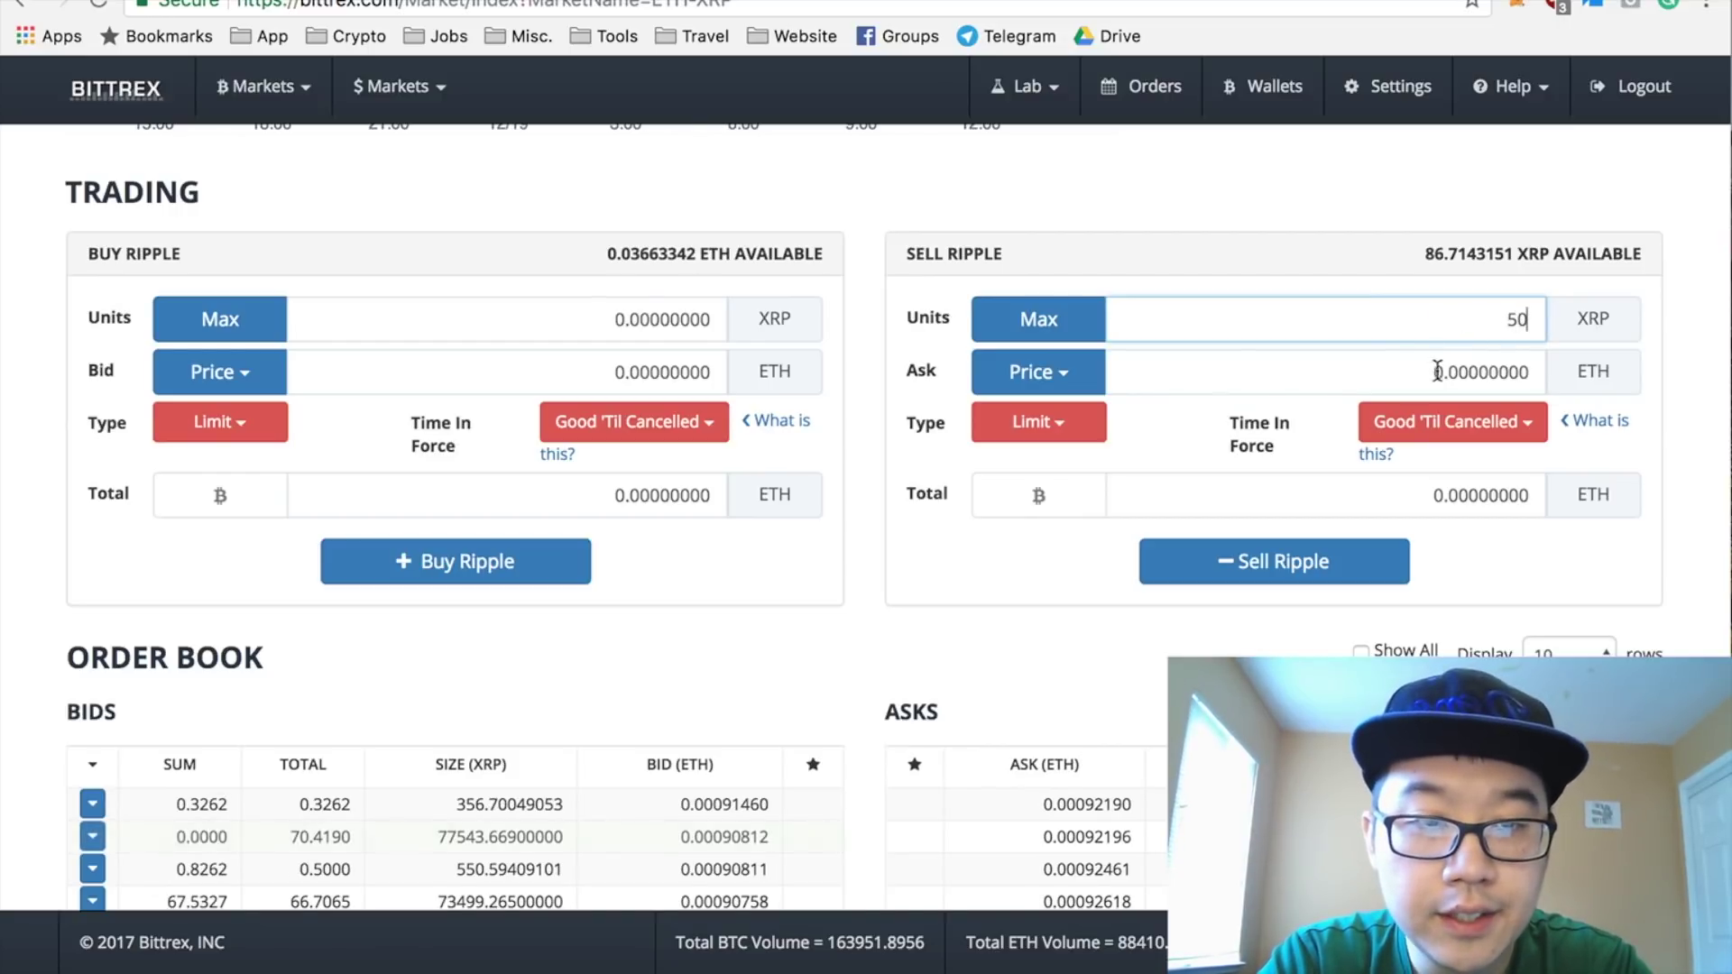
left_click(1048, 373)
left_click(1037, 460)
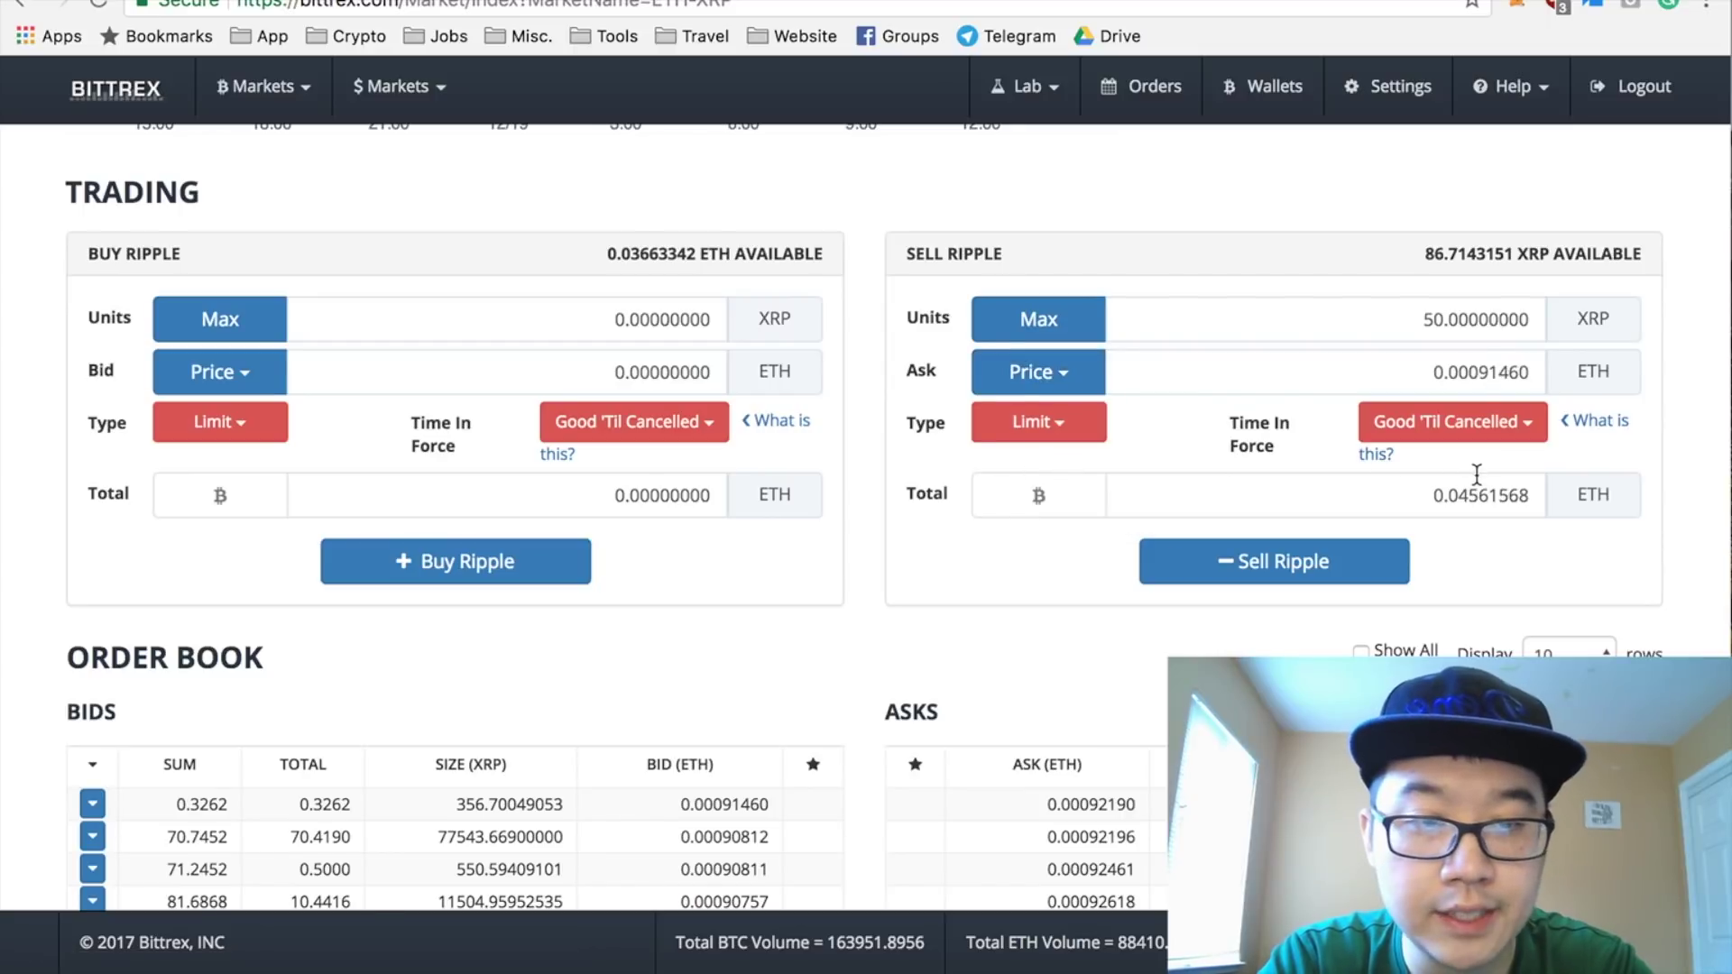
Step: Review Open Orders and My Order History, then go to the account balances
scroll(898, 515, "up", 1)
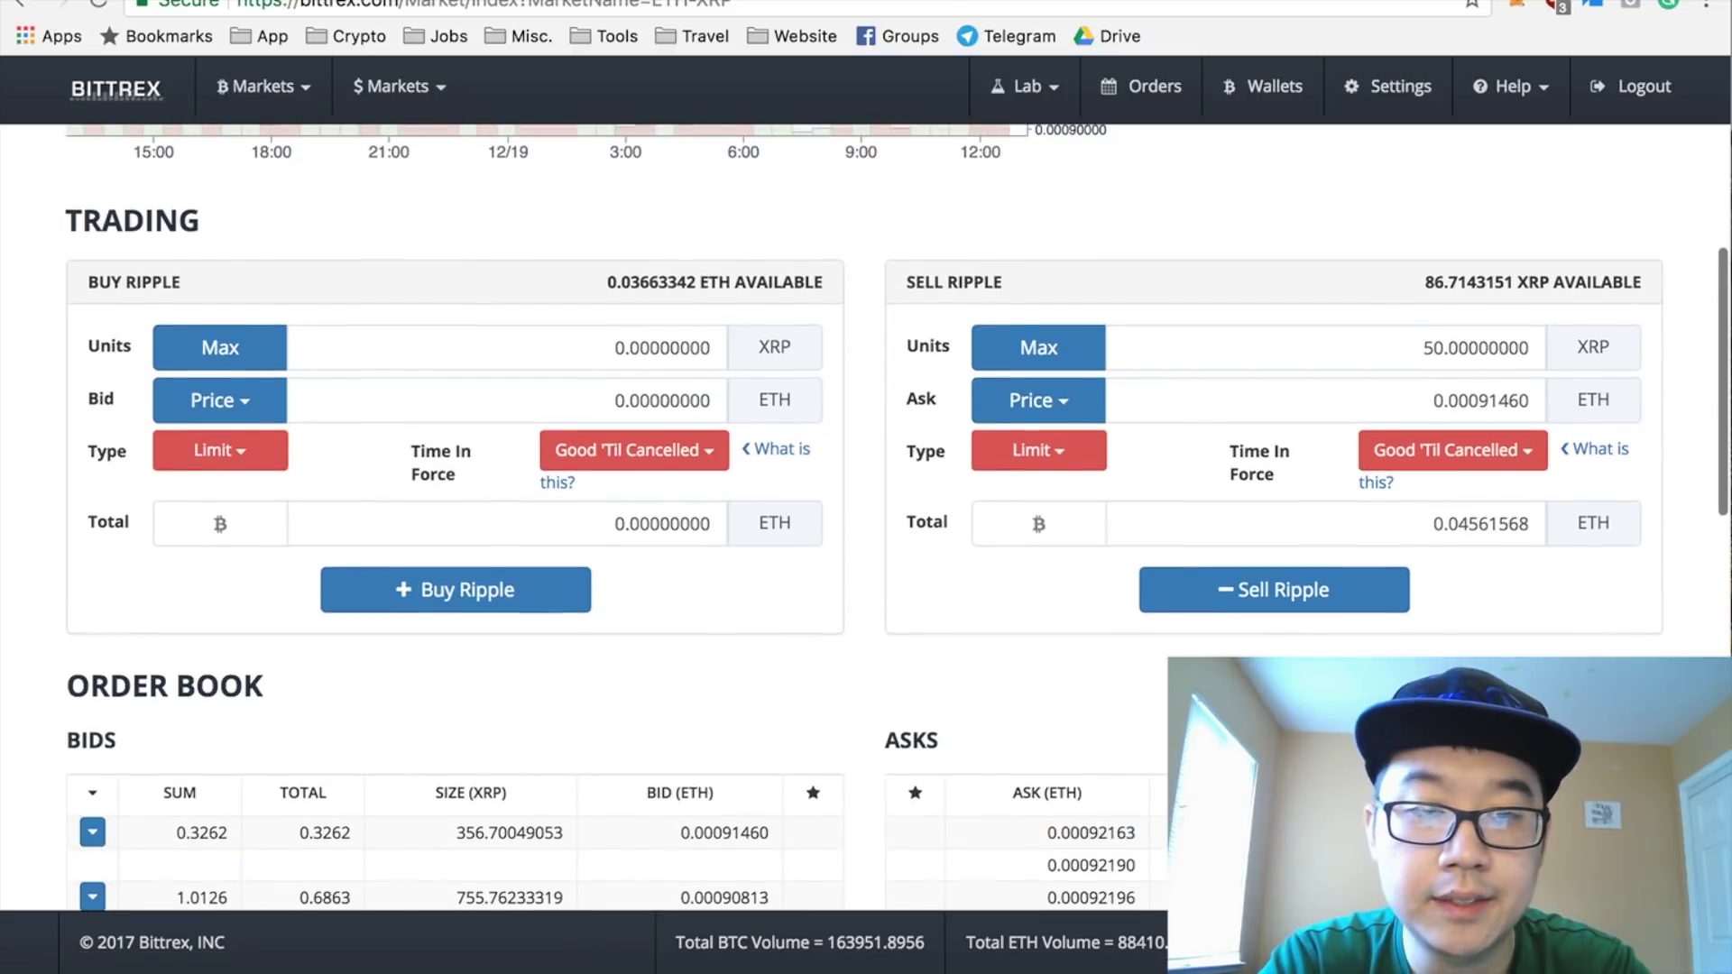
scroll(898, 515, "down", 7)
scroll(899, 515, "up", 5)
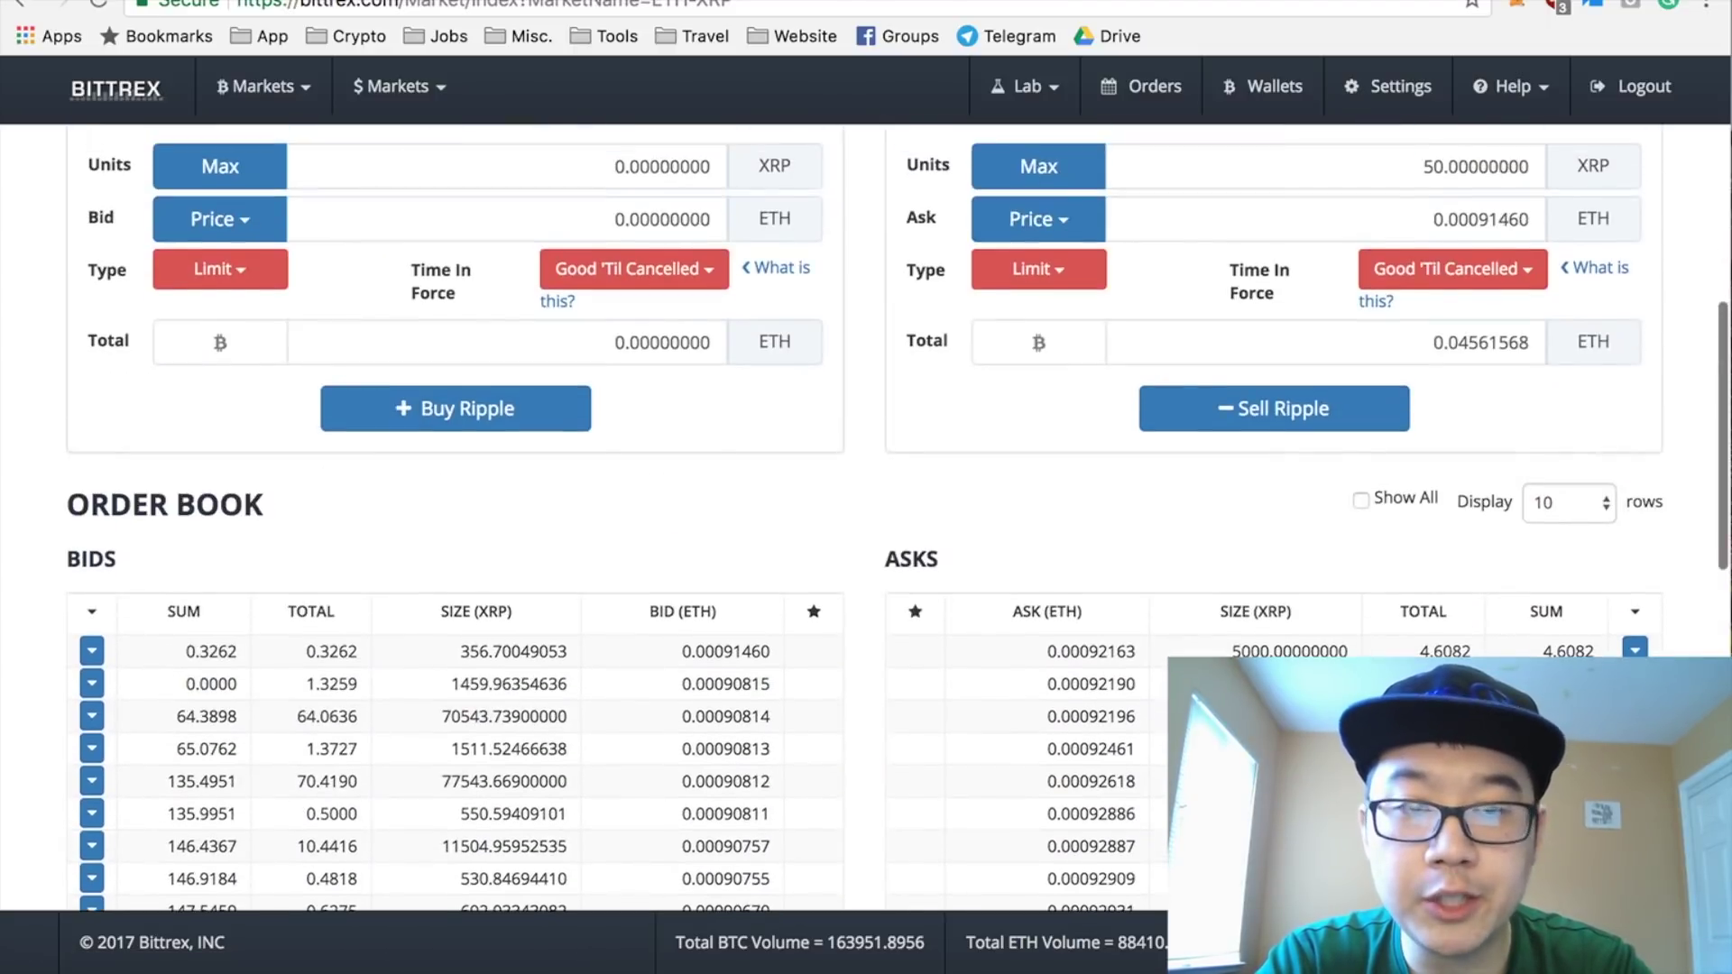
scroll(899, 515, "up", 2)
scroll(899, 515, "down", 8)
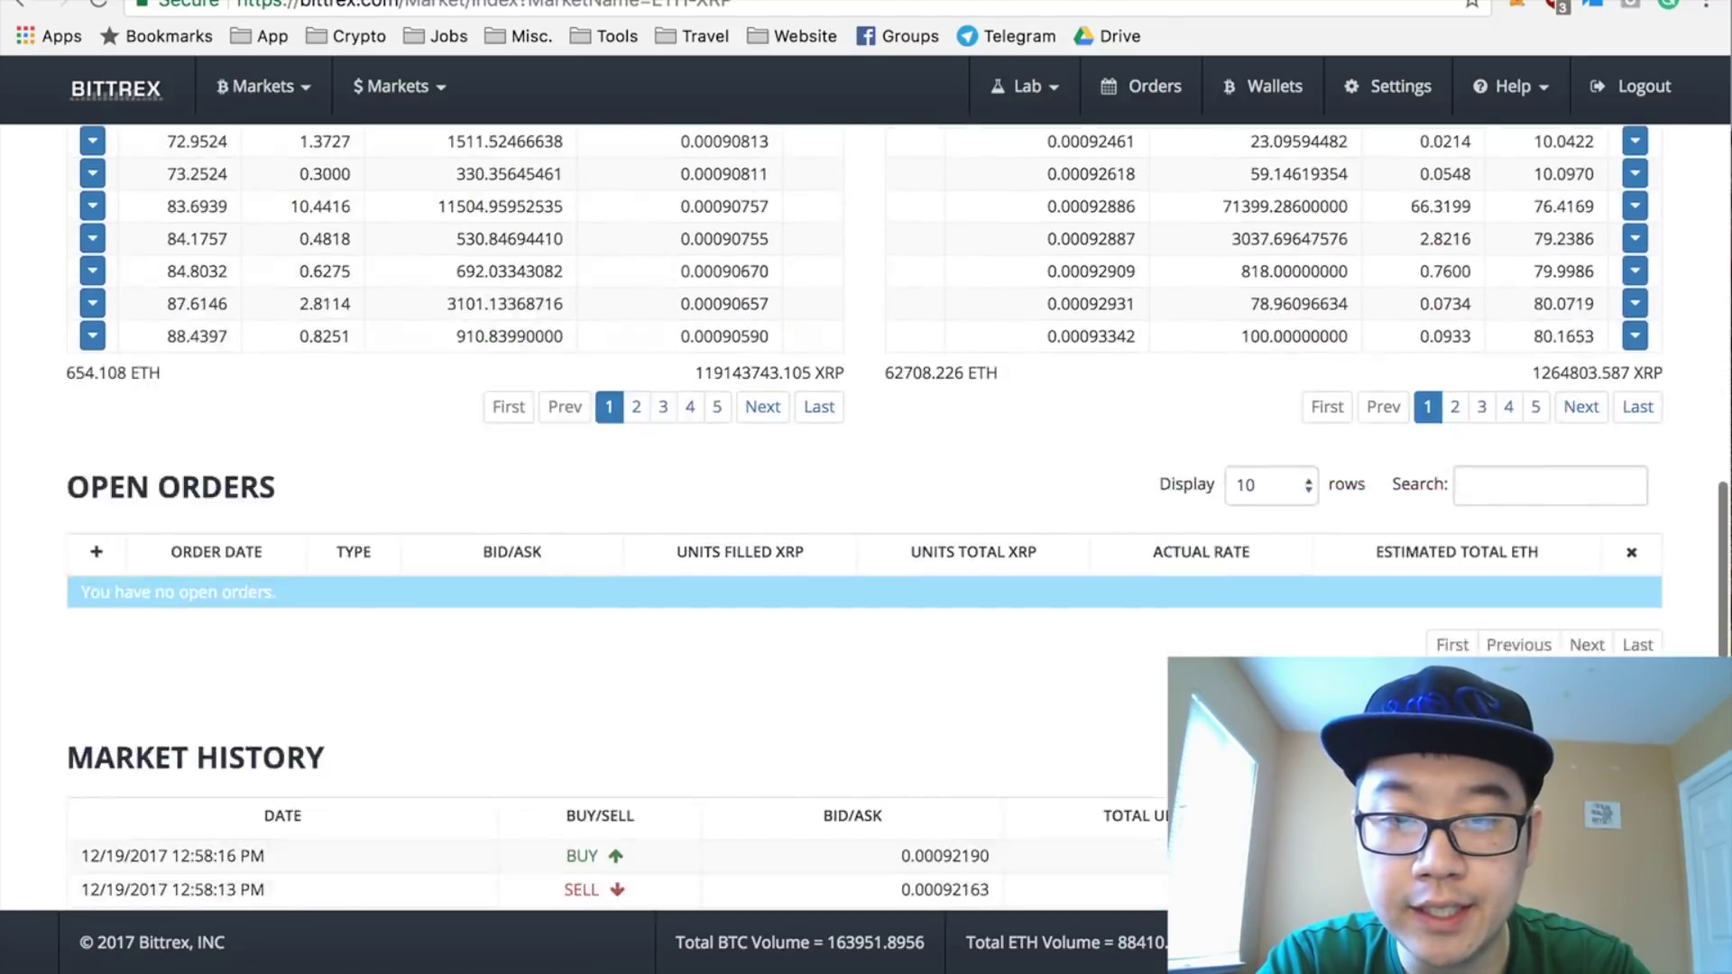
scroll(899, 515, "up", 2)
scroll(899, 515, "down", 10)
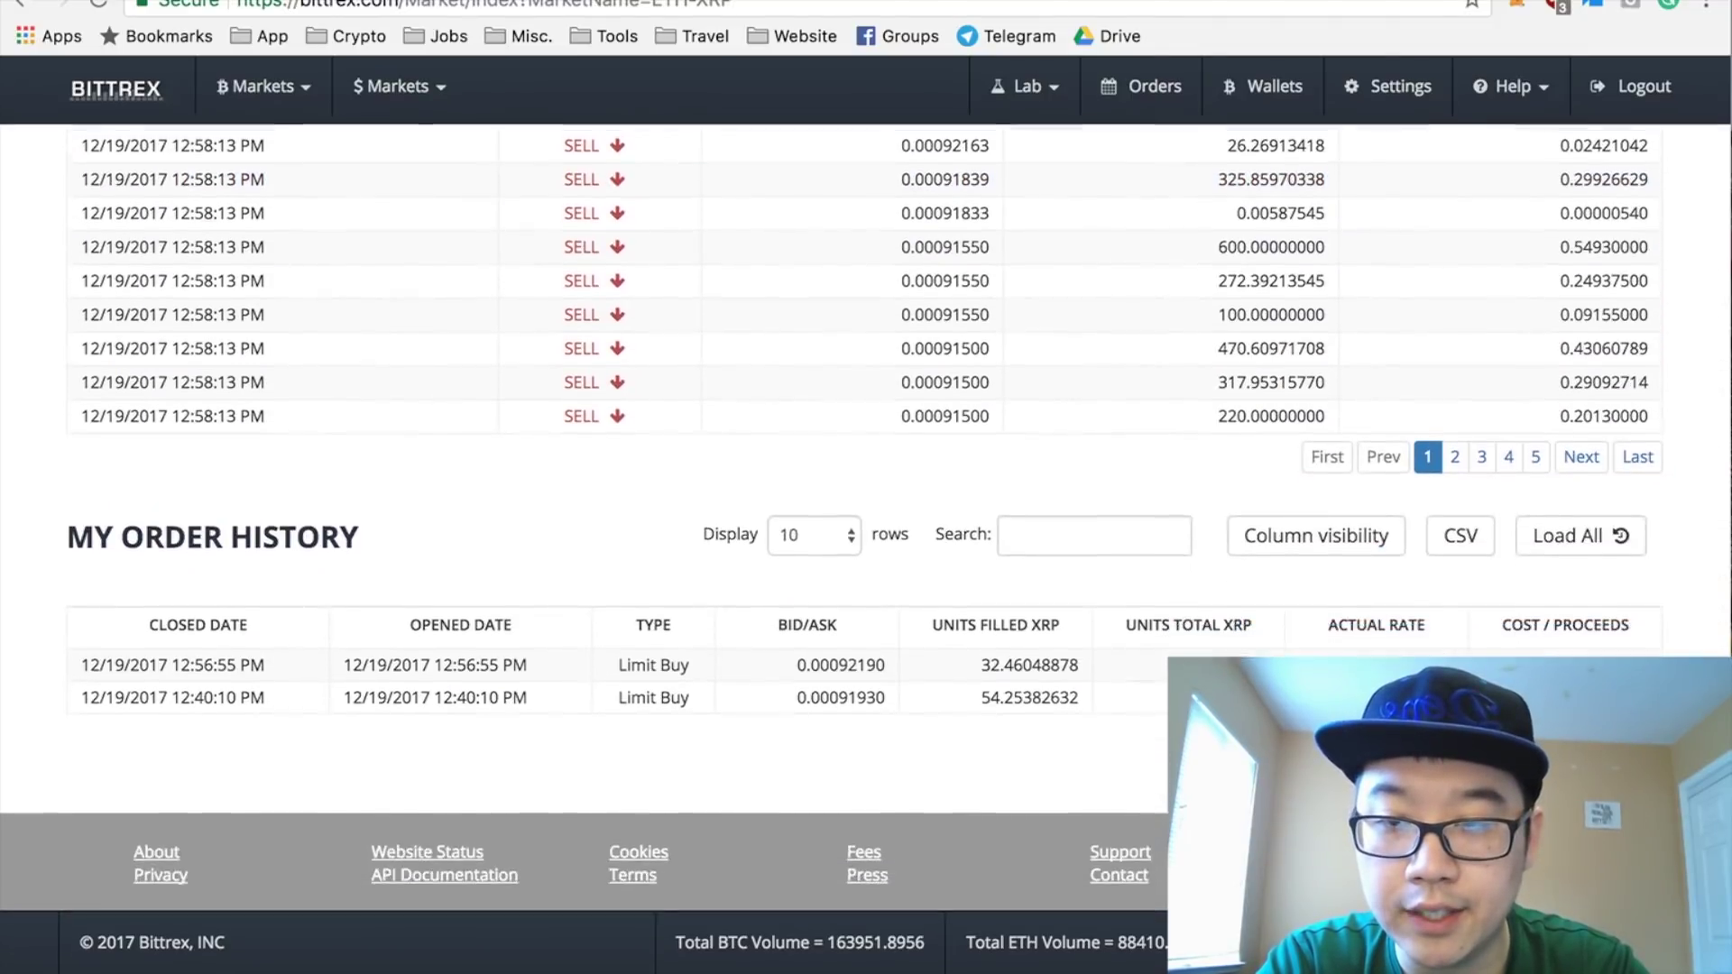
scroll(1024, 597, "up", 10)
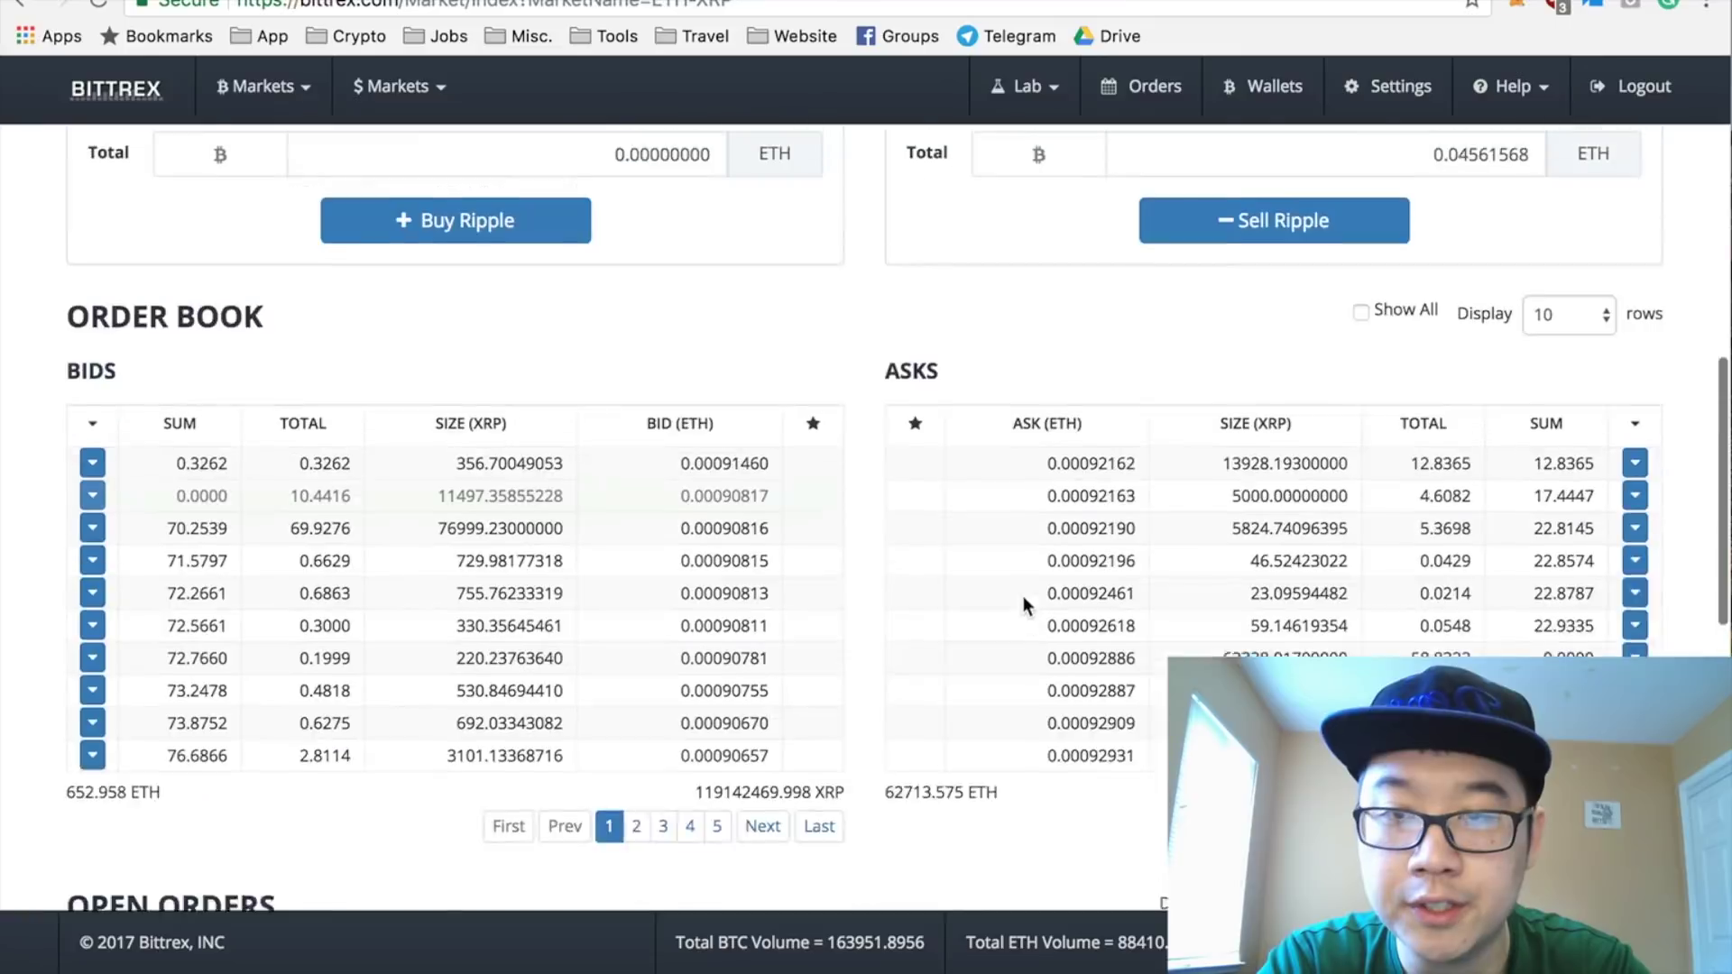
scroll(1024, 597, "down", 3)
scroll(1023, 542, "up", 4)
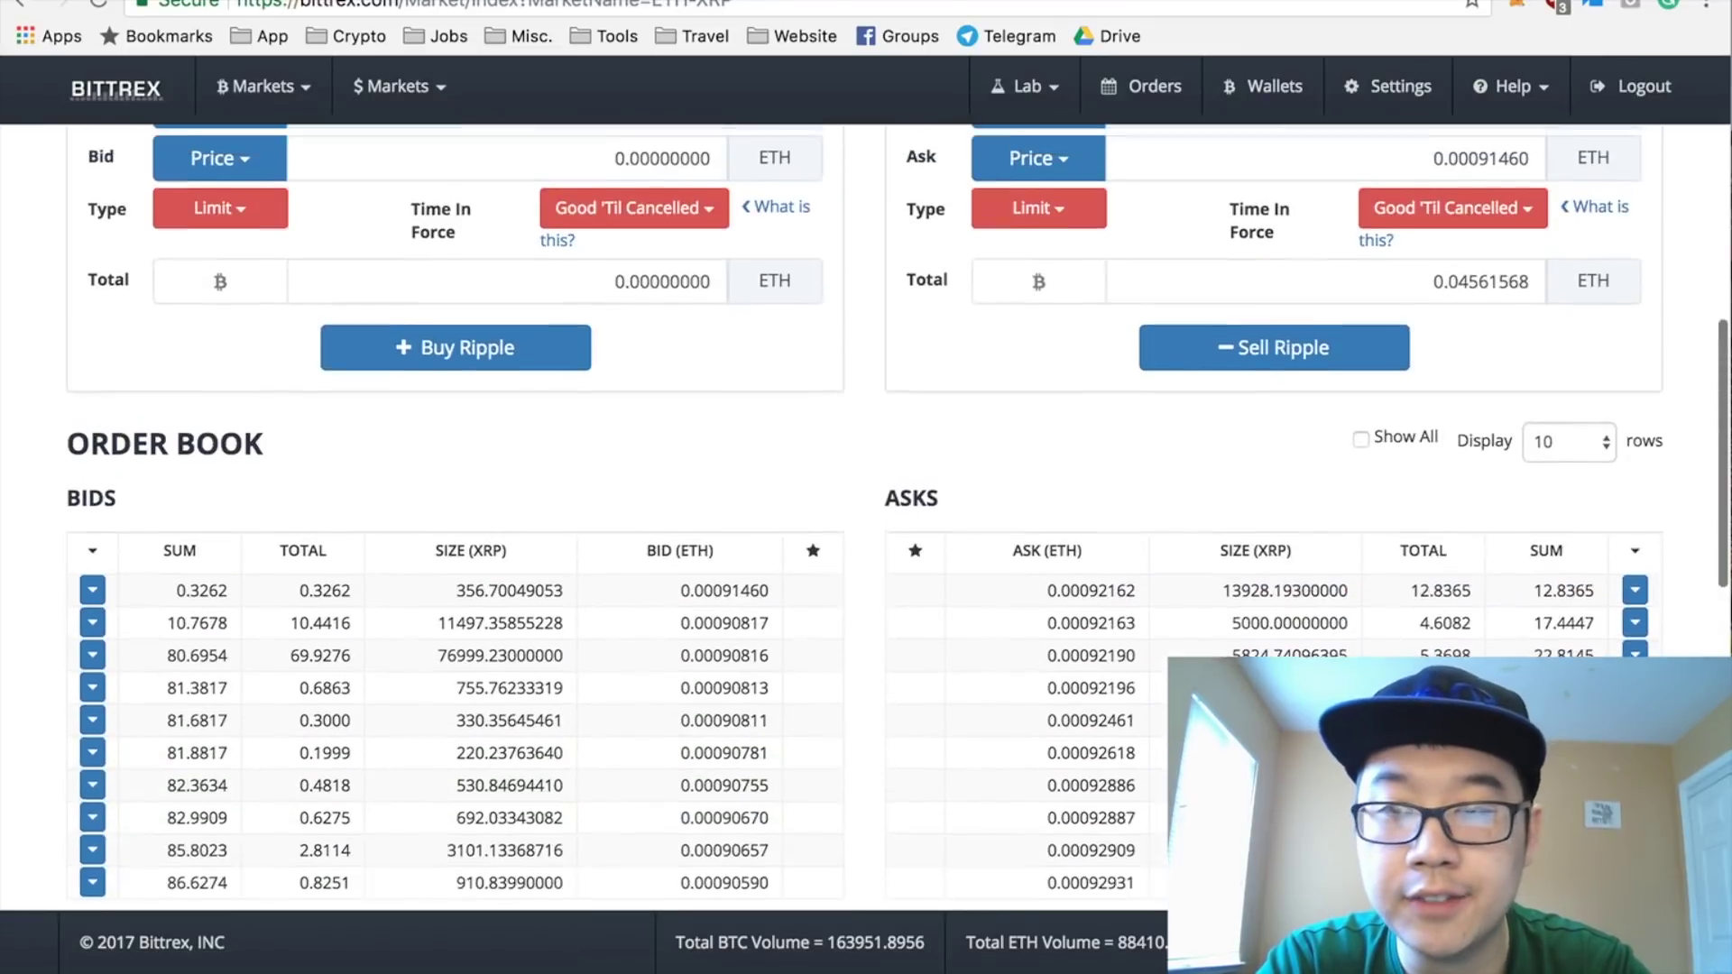
scroll(843, 469, "up", 4)
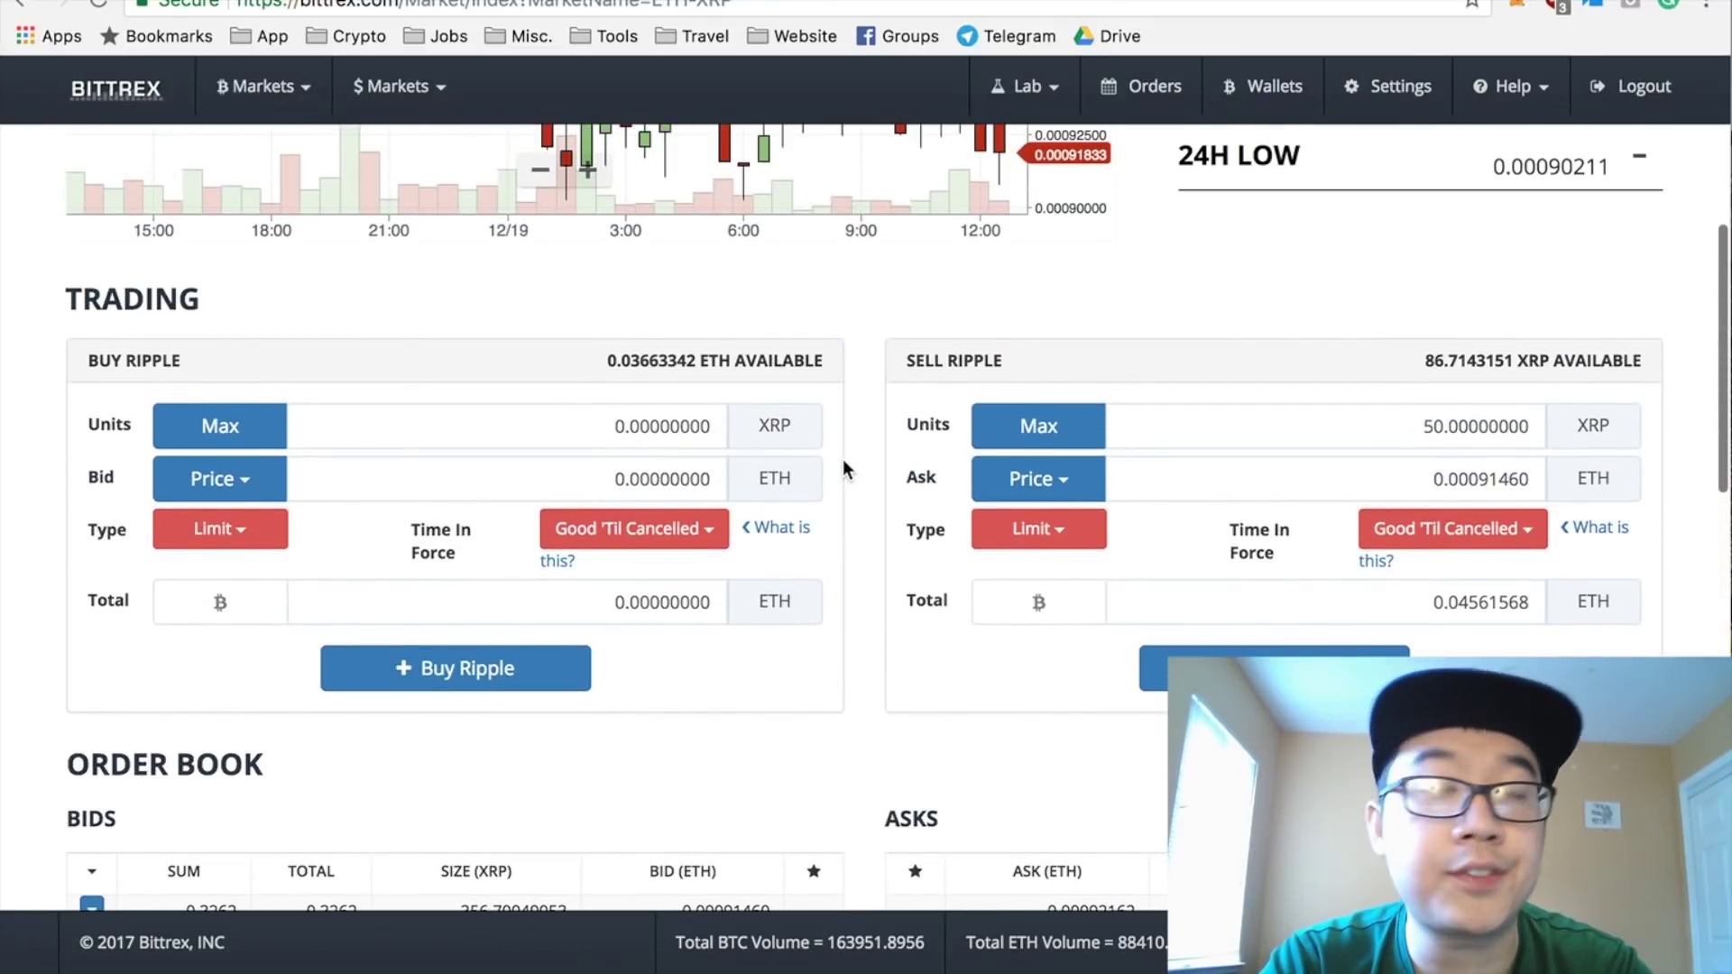
left_click(1234, 98)
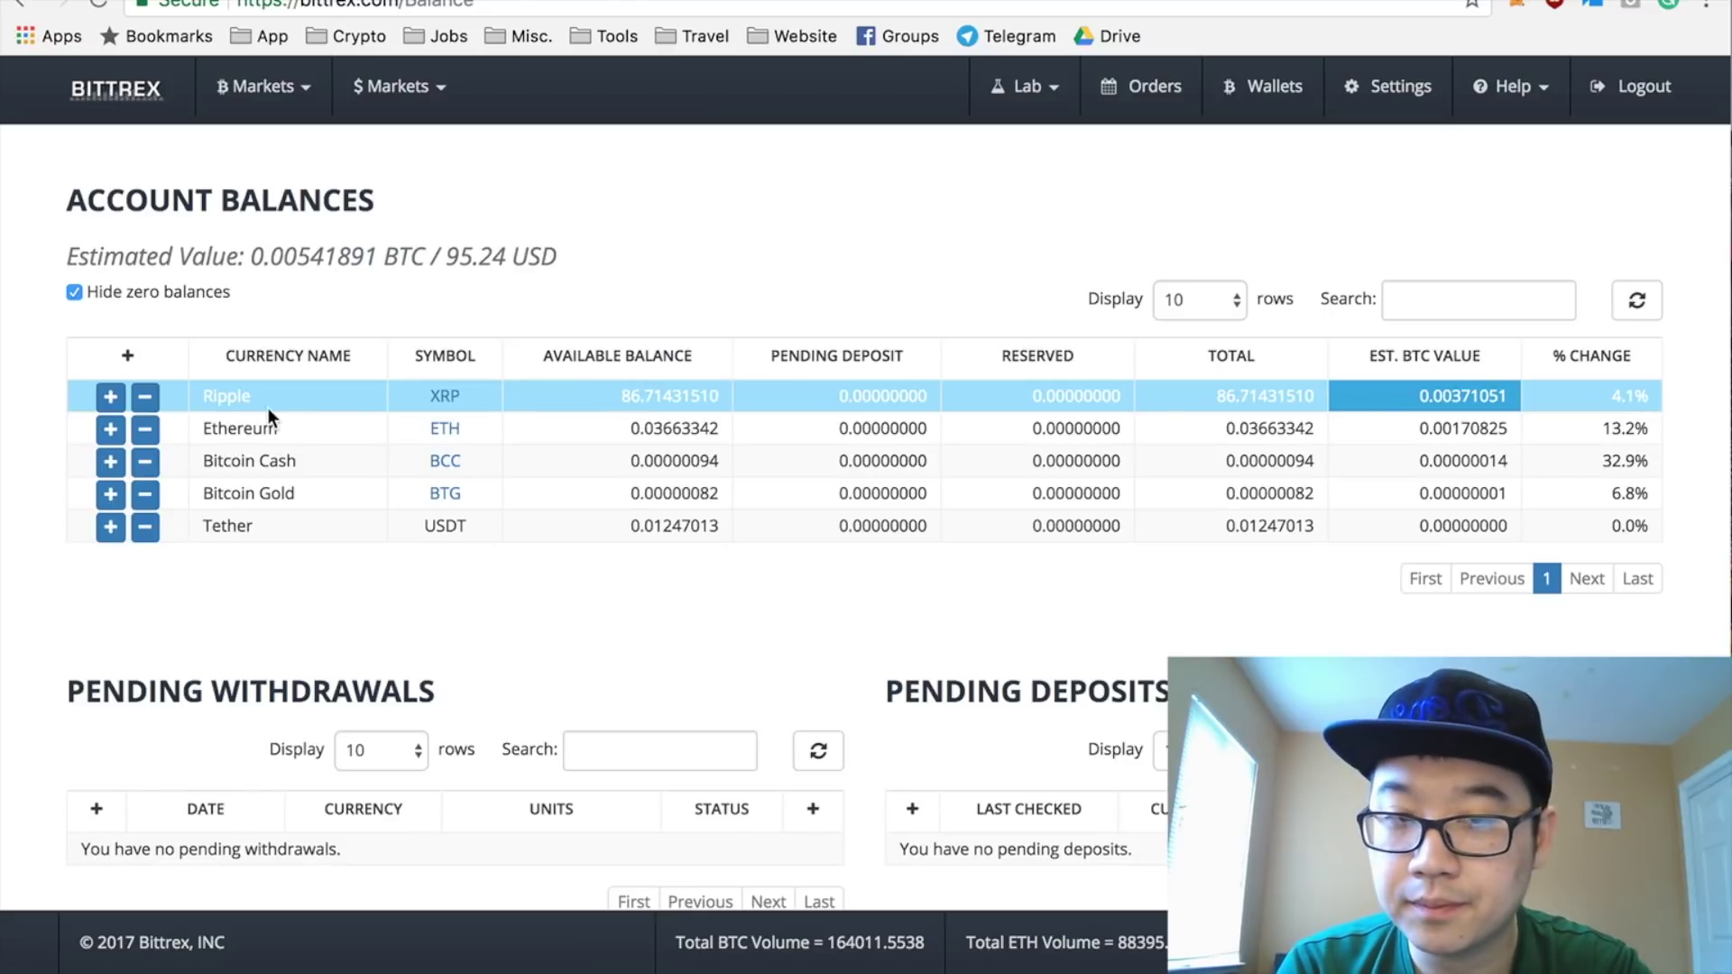
Step: Open the withdrawal form on the Ripple row
left_click(145, 398)
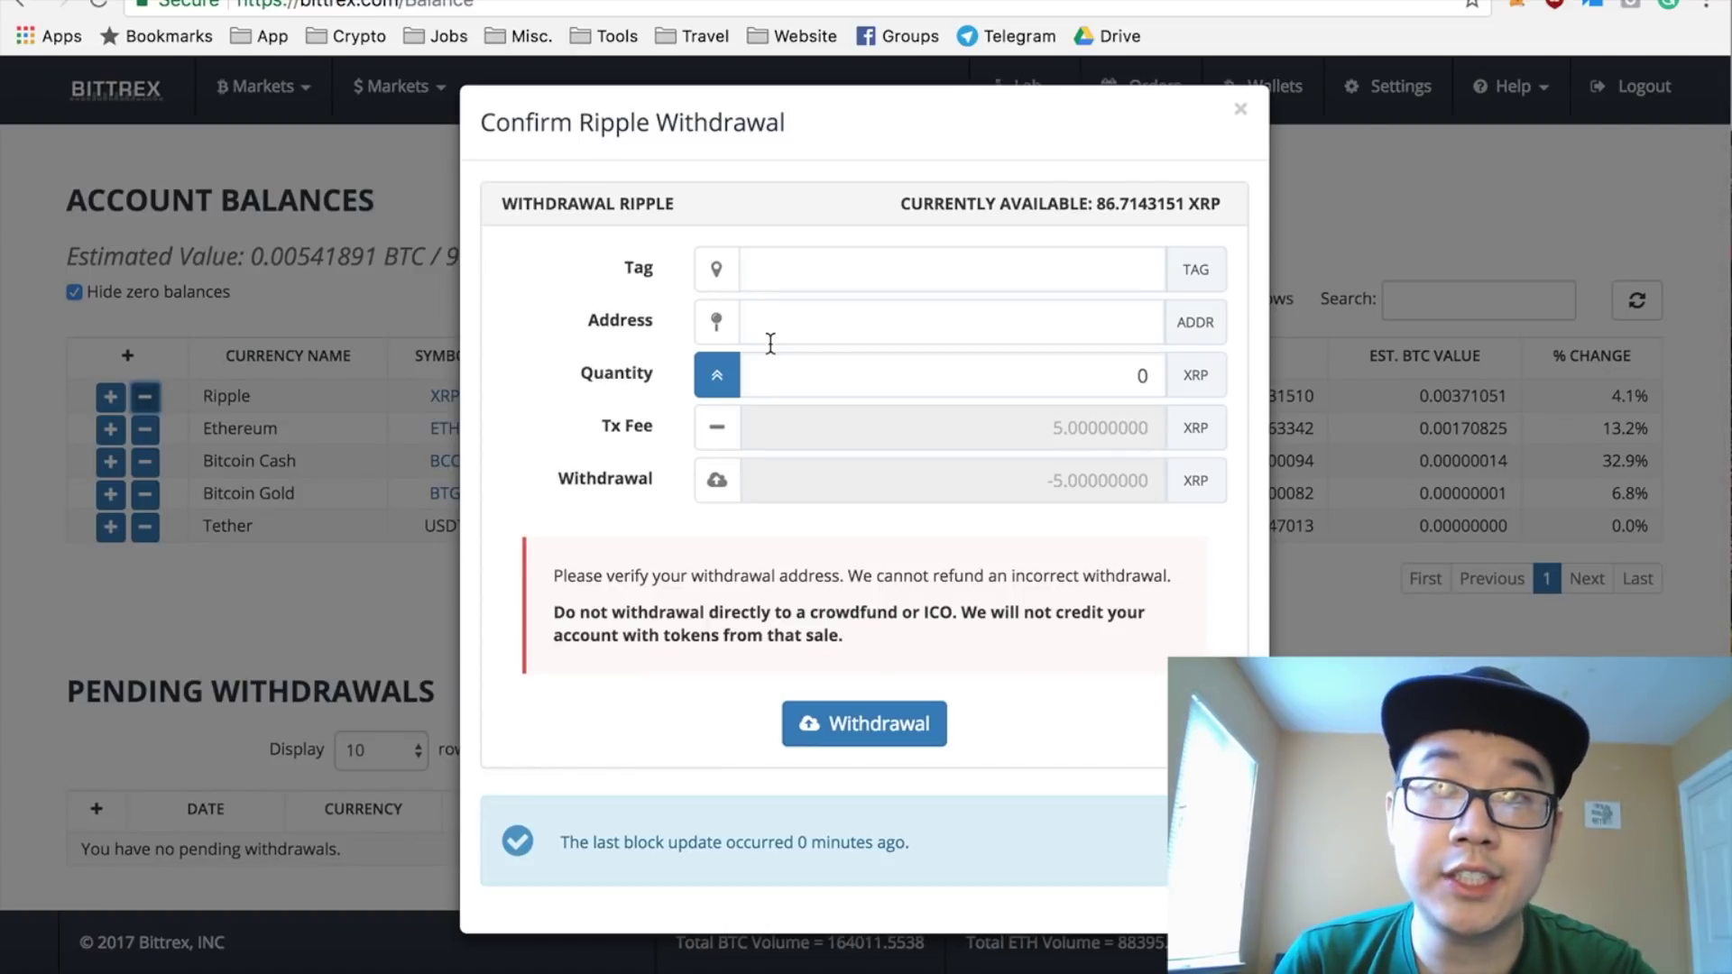
Step: Enter an 80 XRP withdrawal quantity, netting 75 XRP after the 5 XRP fee
left_click(844, 323)
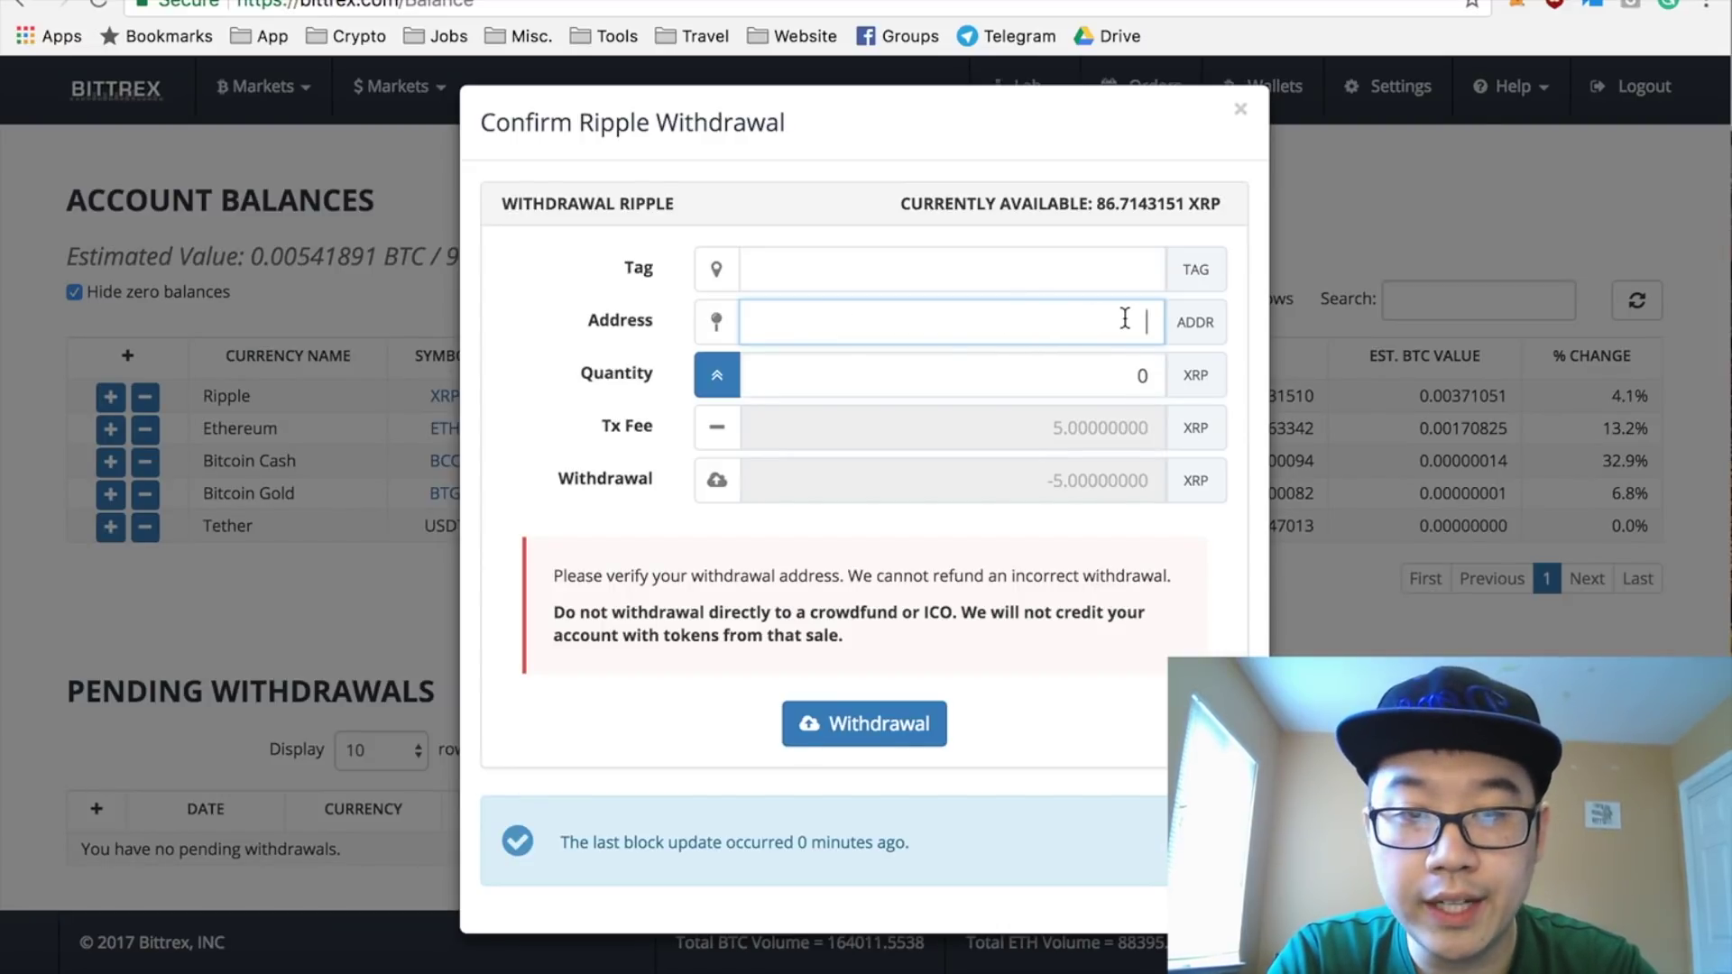
left_click(1101, 392)
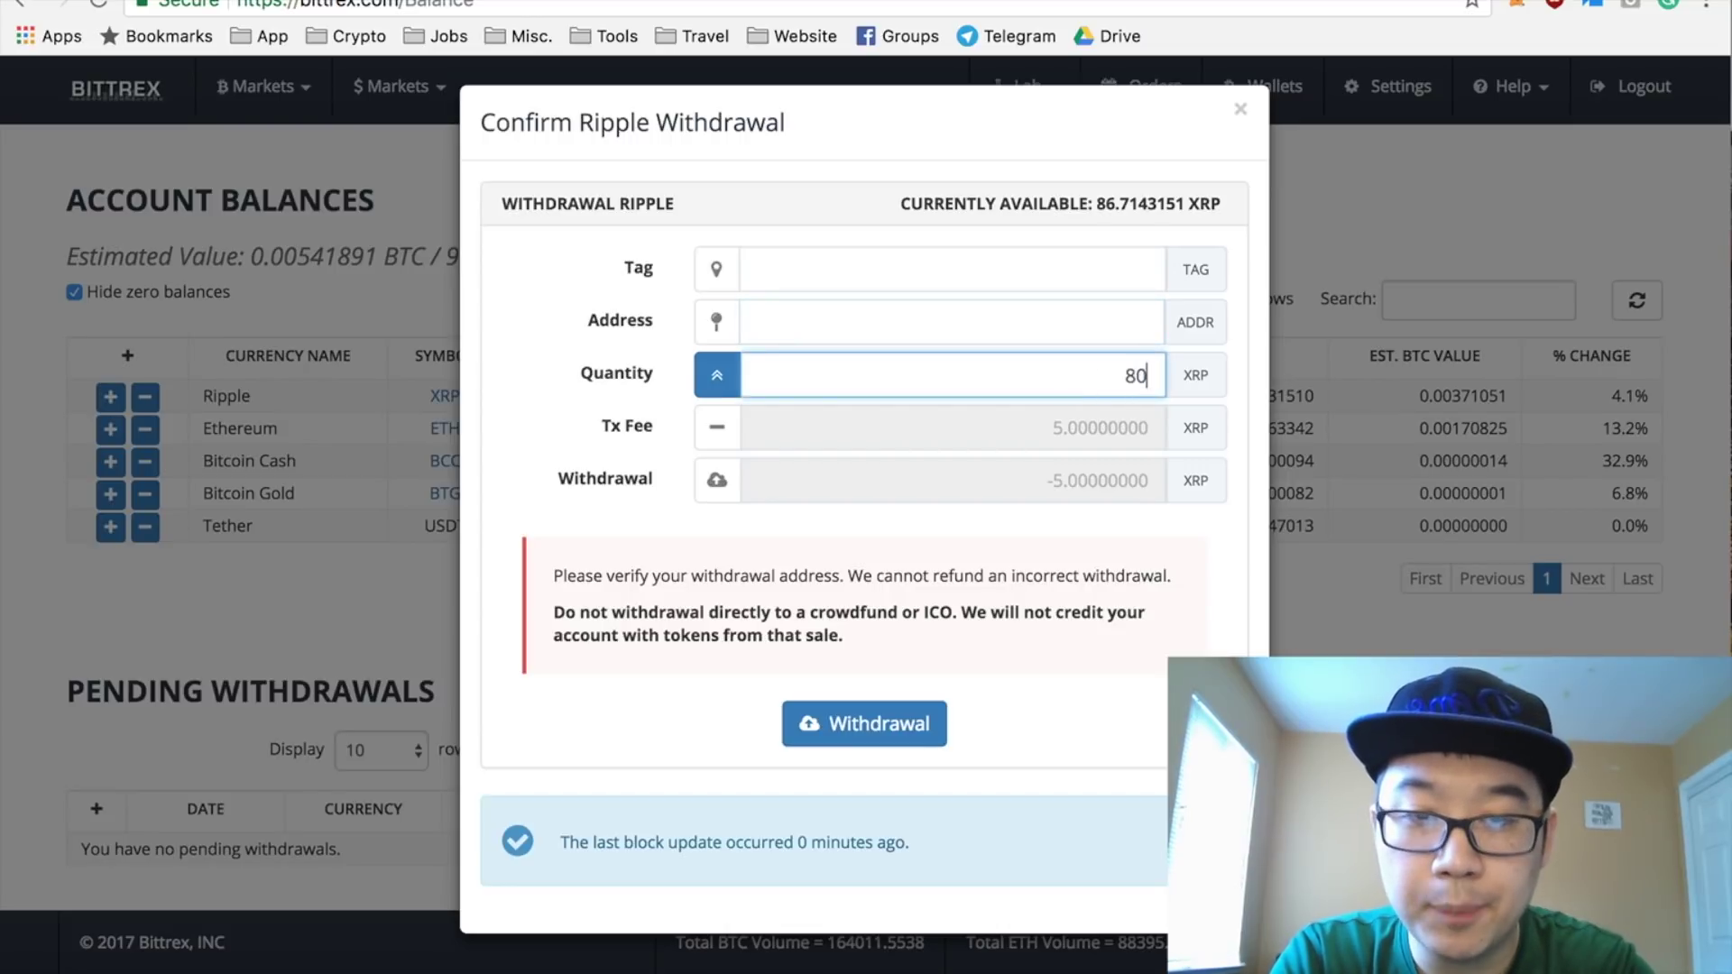
key("Tab")
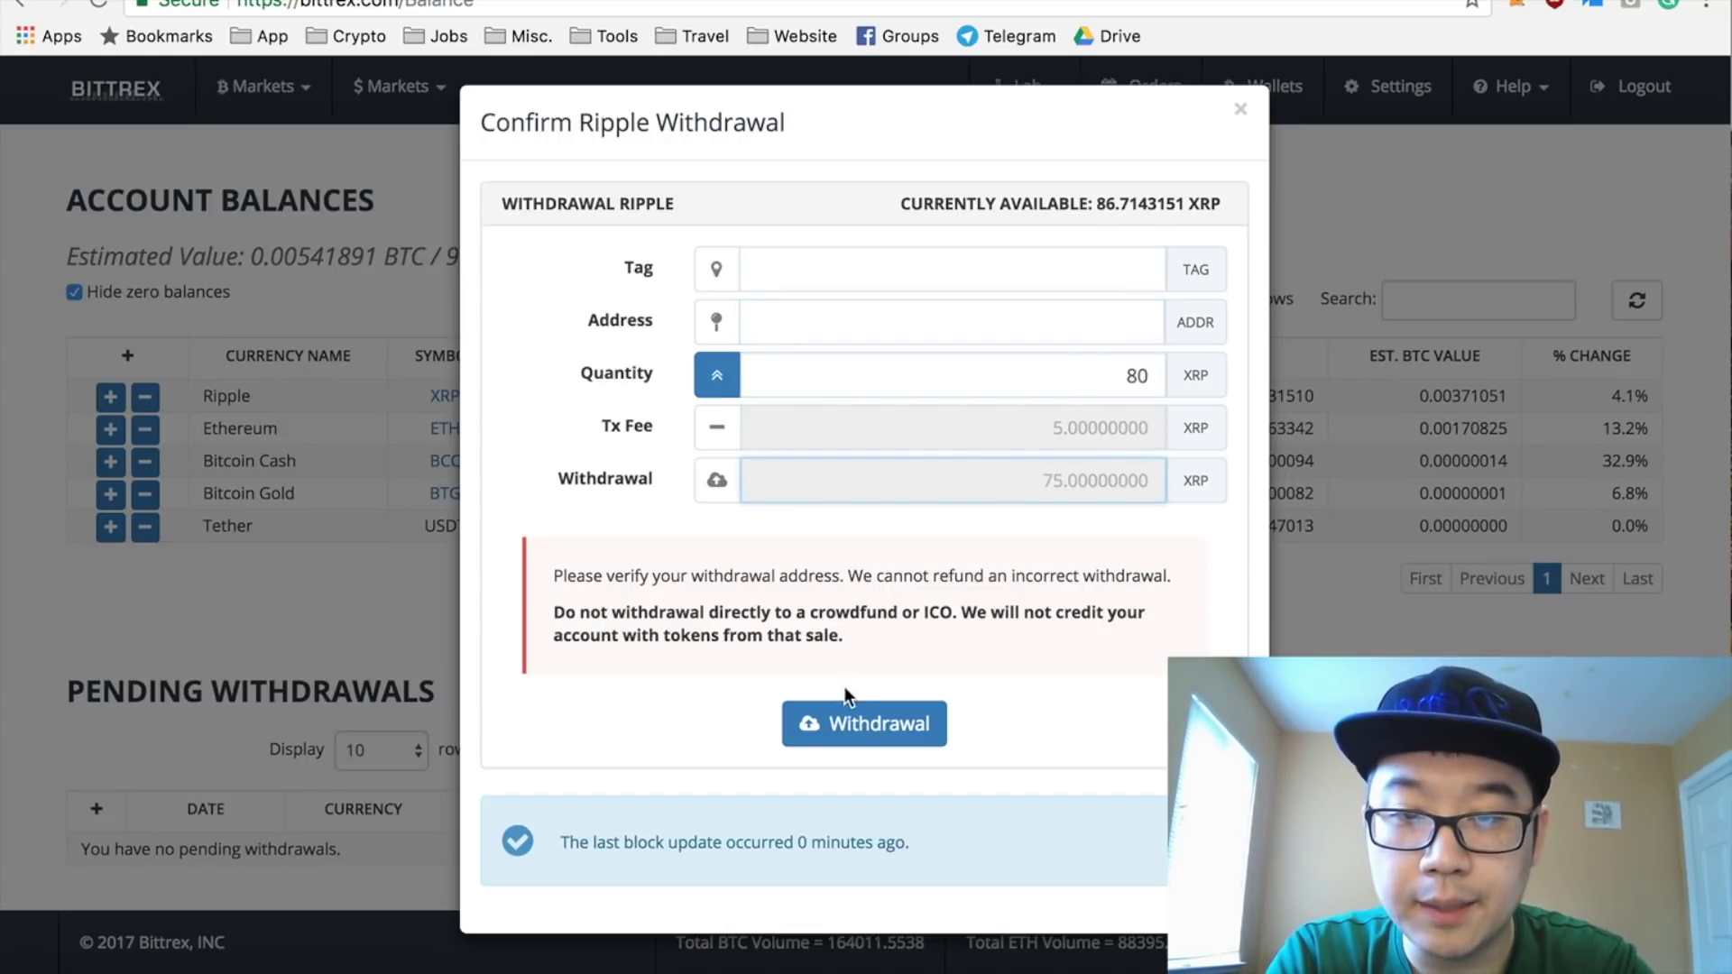